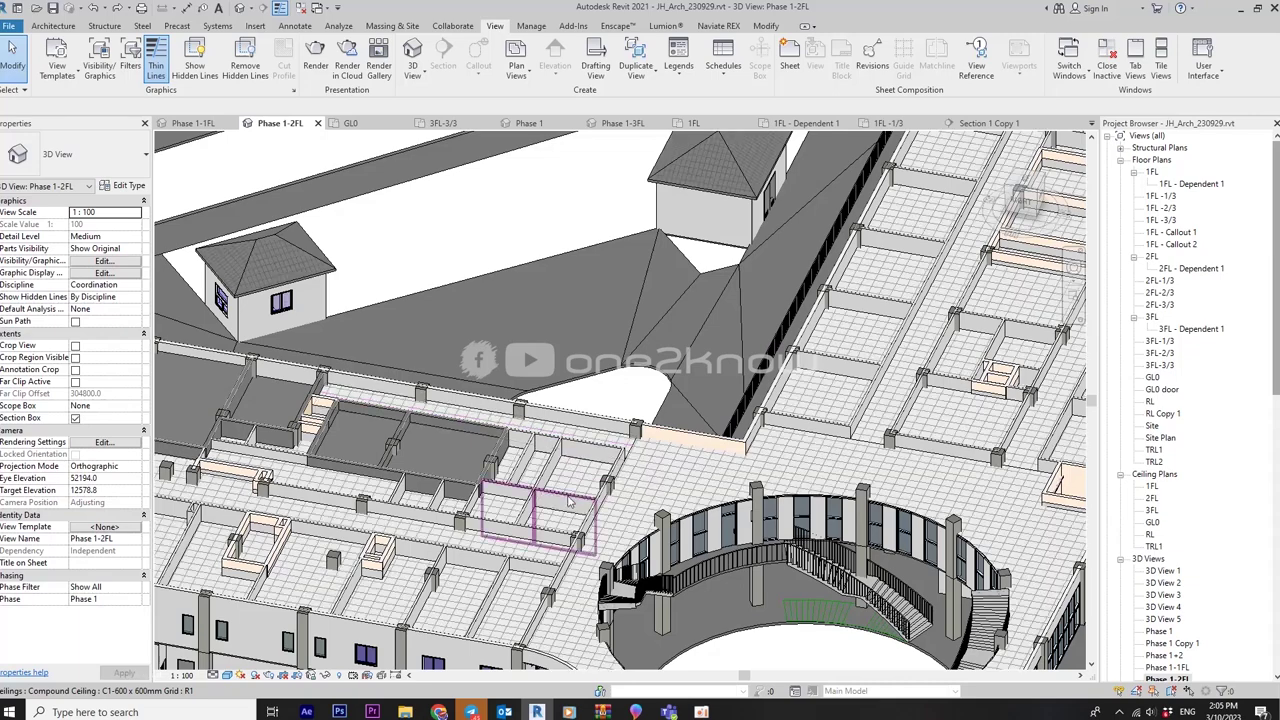
Inspect a second-floor wall topped at 3FL and a 2800 ceiling in the 3D view
left_click(568, 503)
middle_click_drag(580, 502, 695, 426)
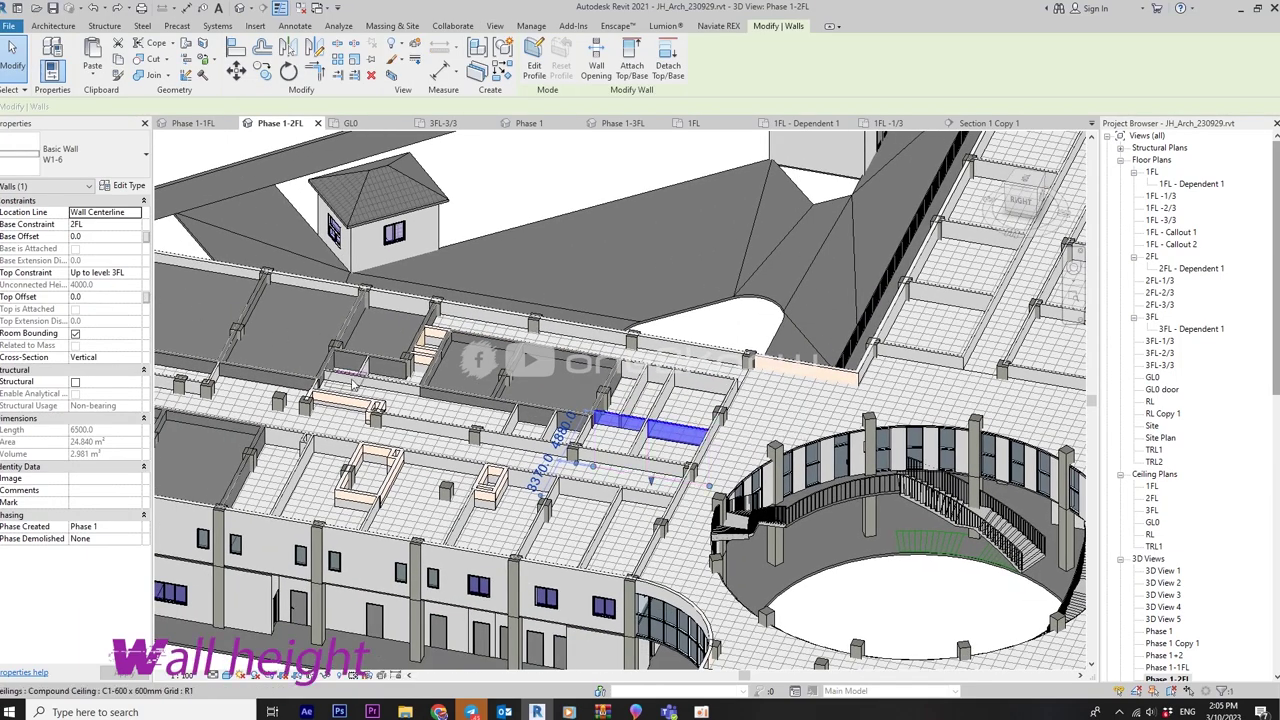
key("Escape")
scroll(630, 420, "up", 2)
left_click(621, 430)
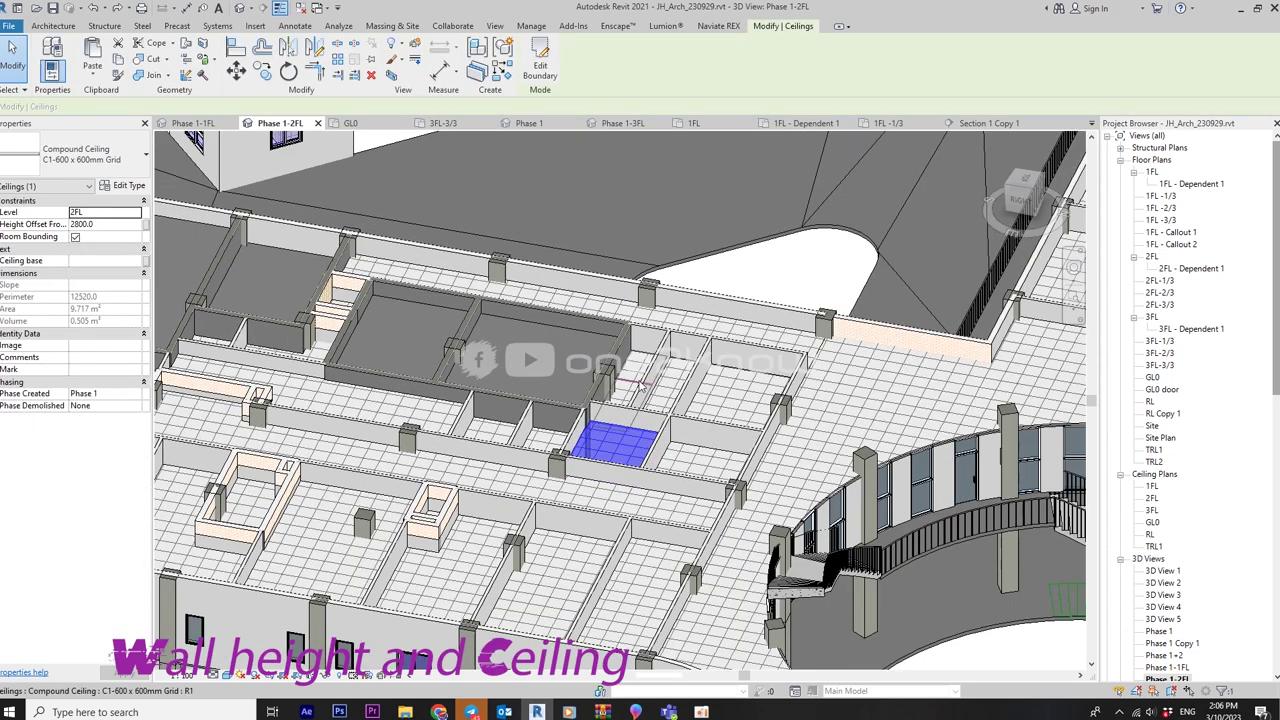
key("Escape")
Compare another wall with the ceiling, then open the 2FL floor plan
left_click(654, 416)
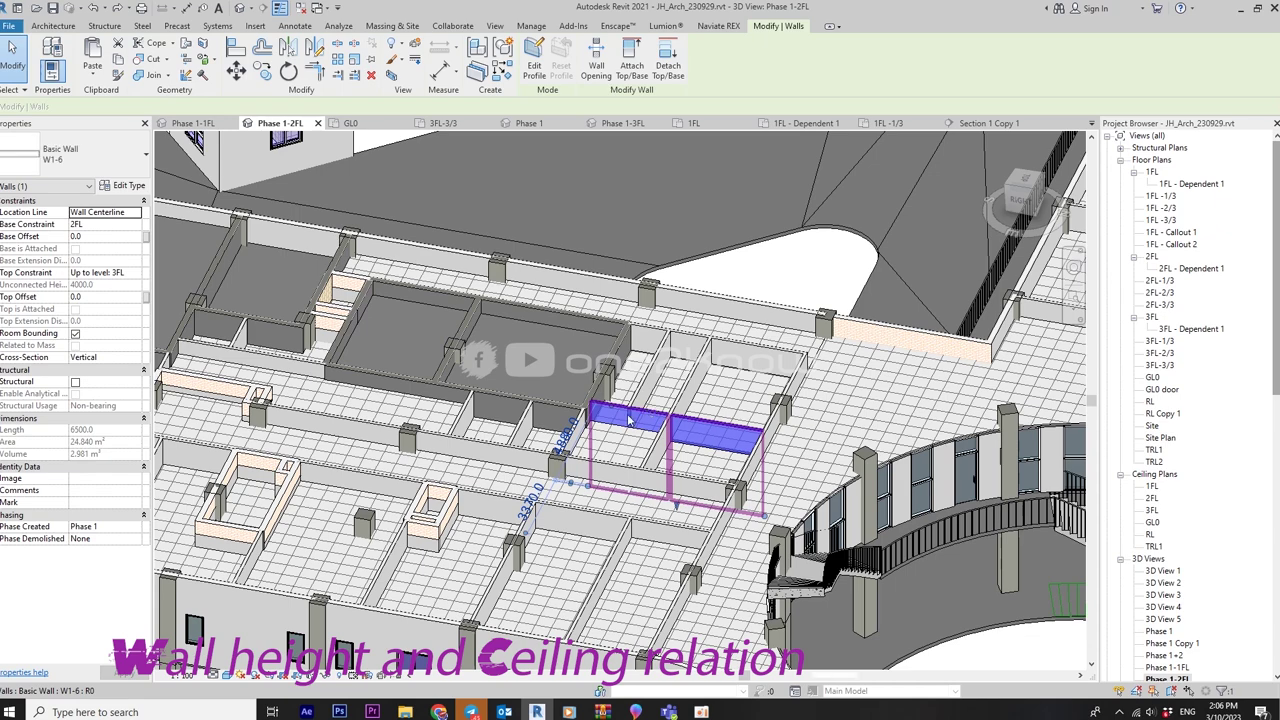
key("Escape")
scroll(500, 372, "down", 4)
middle_click_drag(490, 367, 600, 380, "shift")
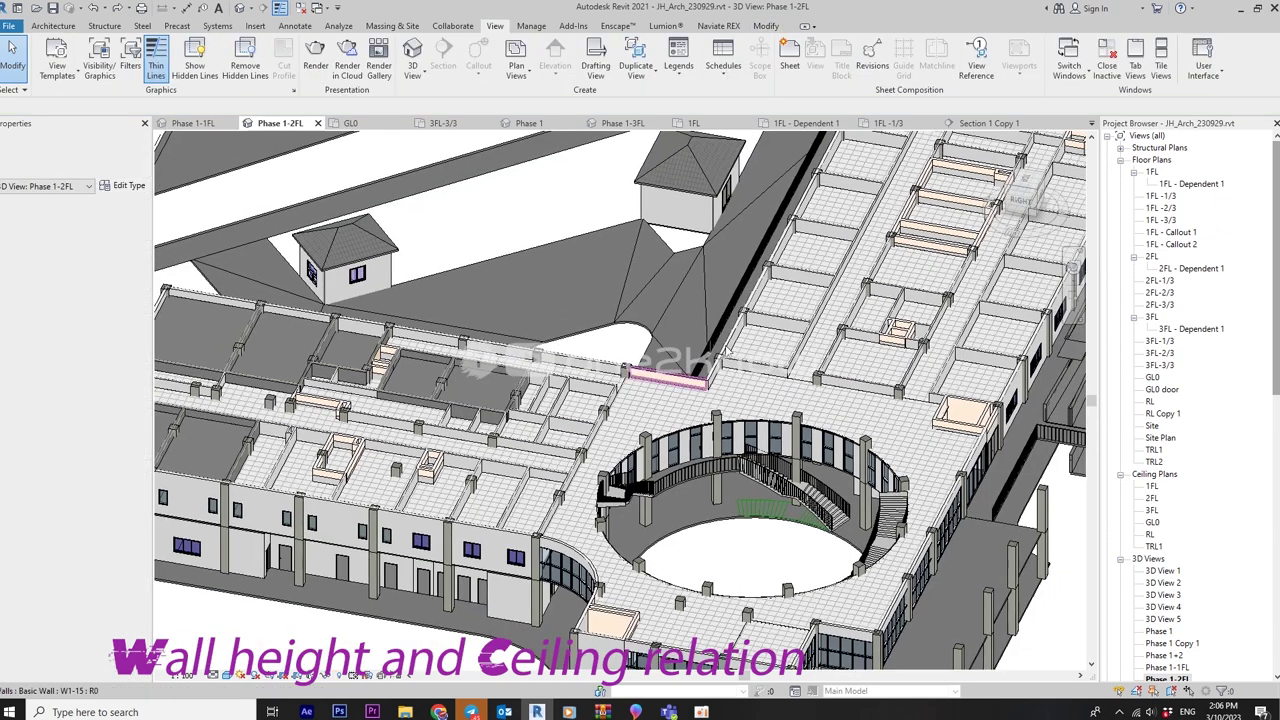
double_click(1152, 257)
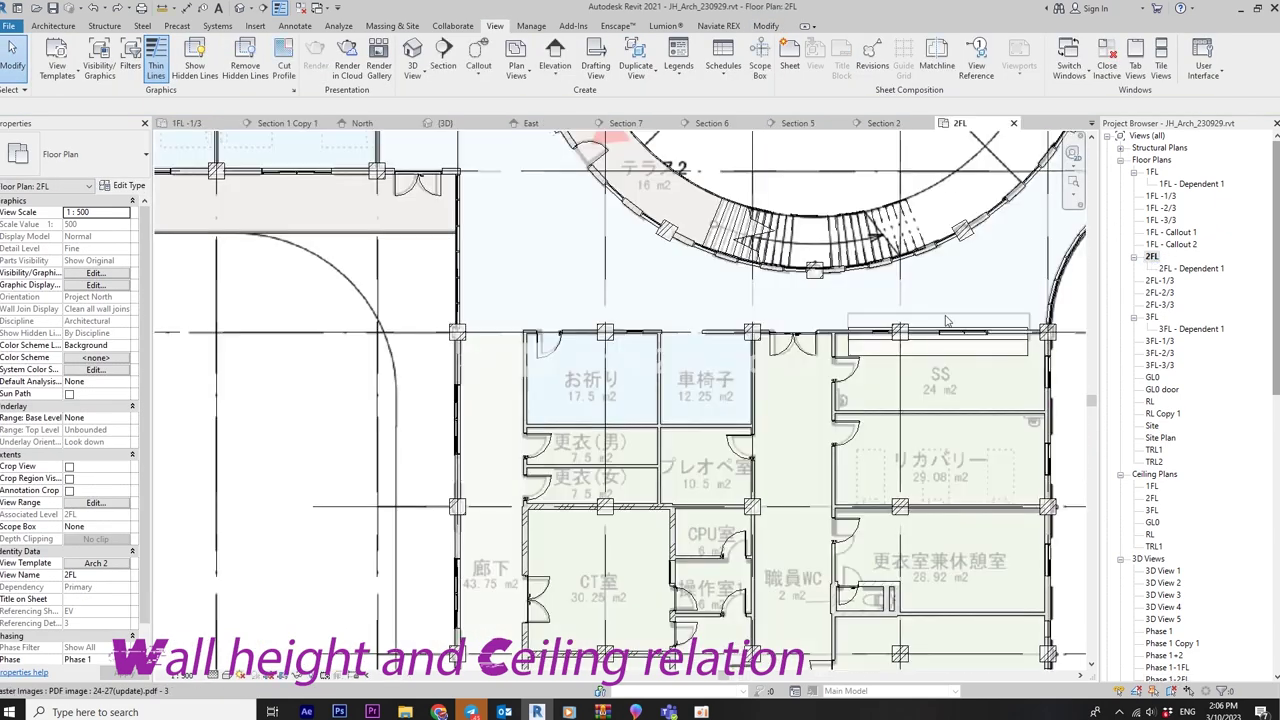
left_click(698, 428)
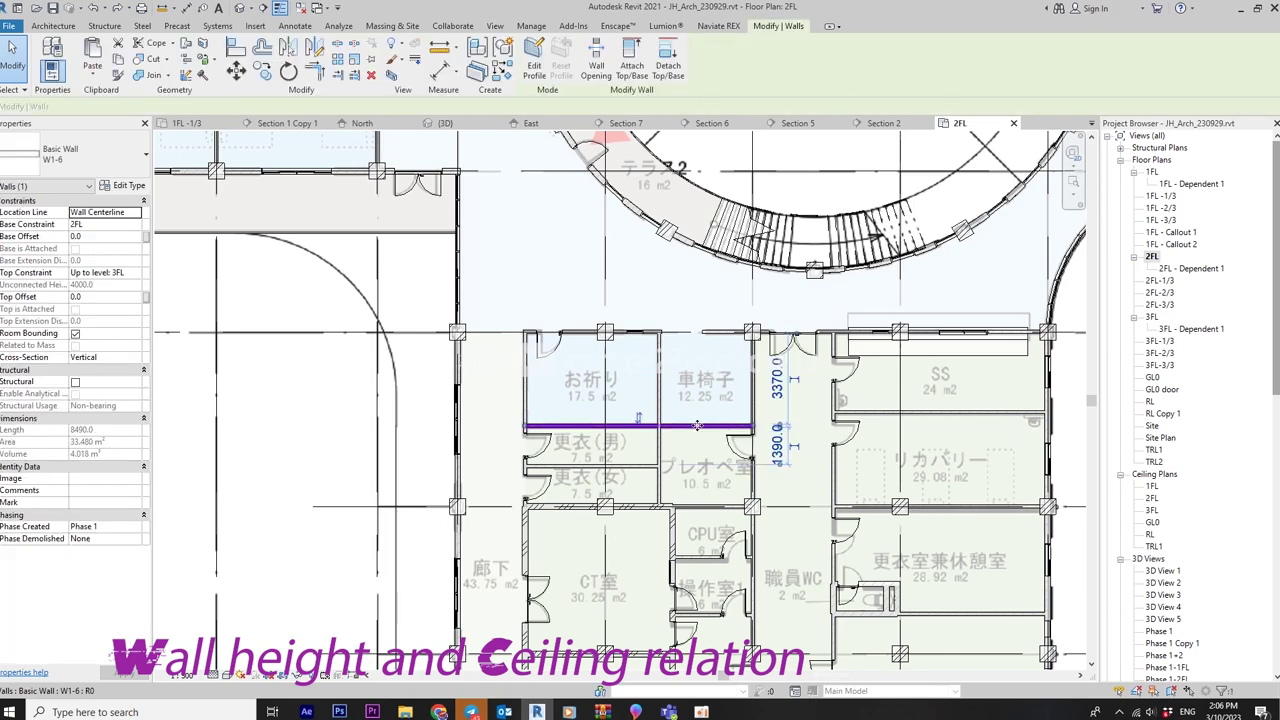
right_click(698, 428)
left_click(897, 269)
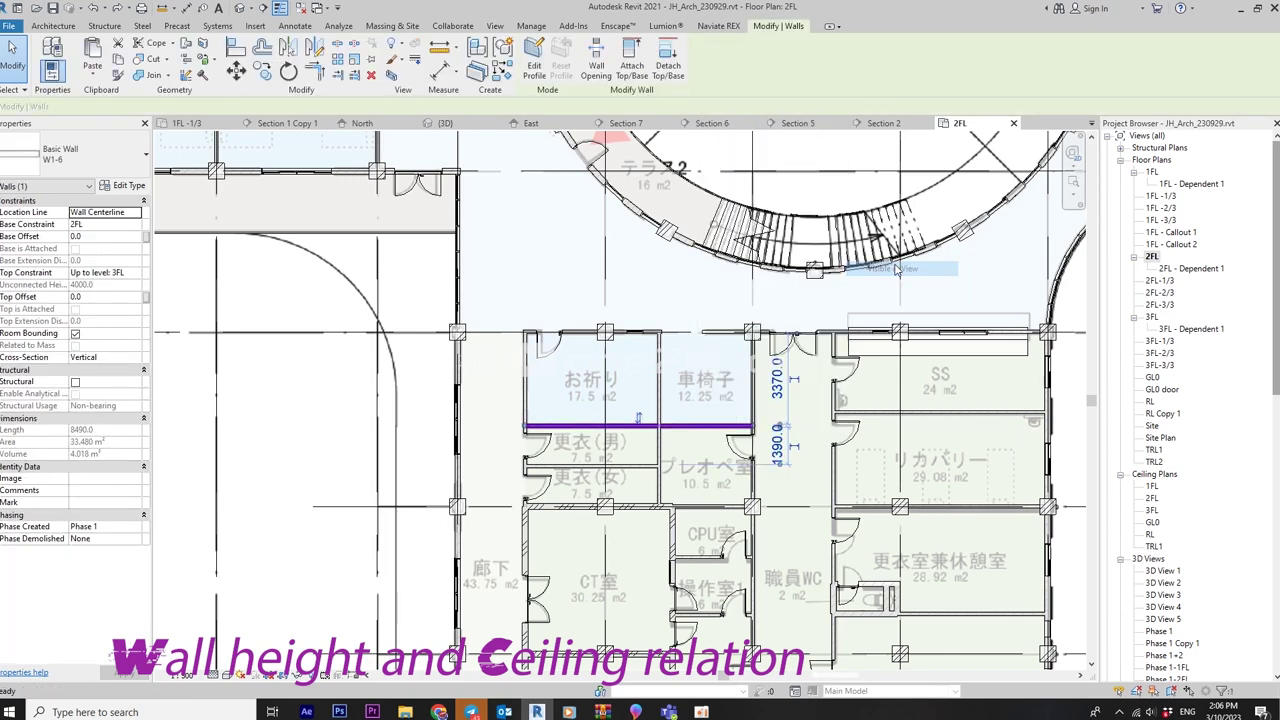
scroll(689, 143, "down", 2)
scroll(689, 143, "down", 2)
scroll(689, 143, "down", 1)
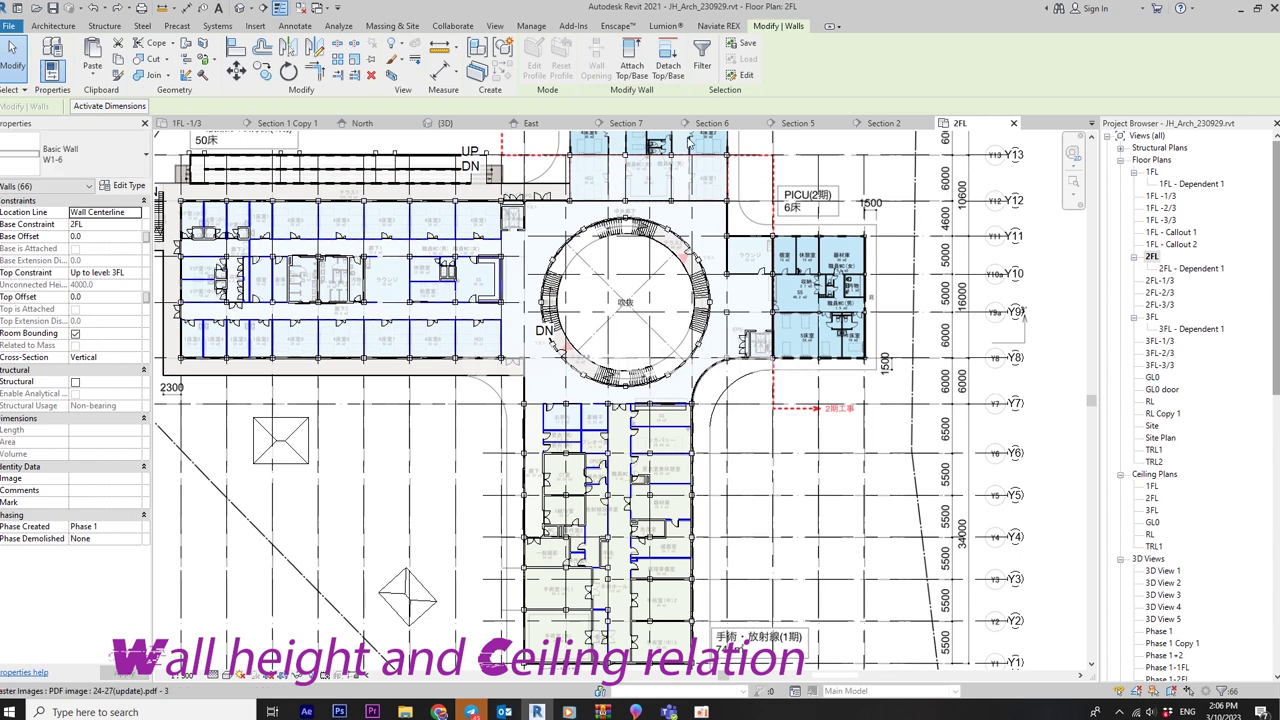
left_click(668, 62)
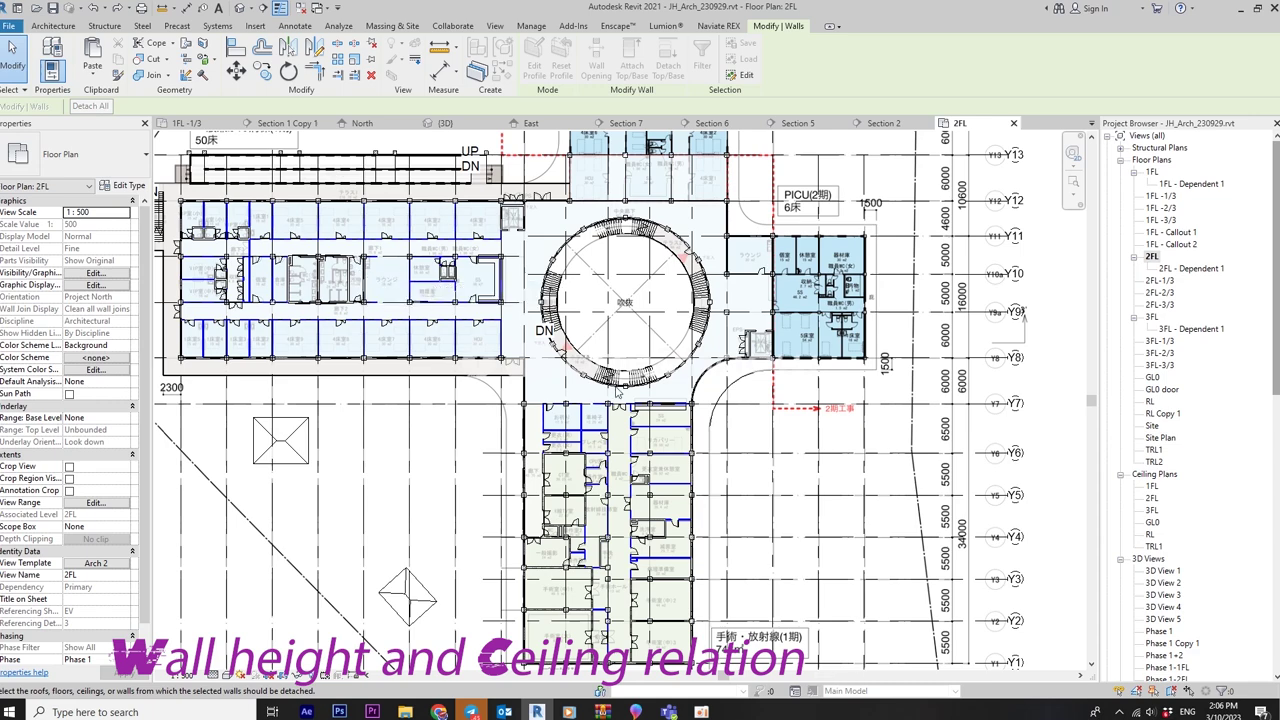
scroll(598, 606, "up", 4)
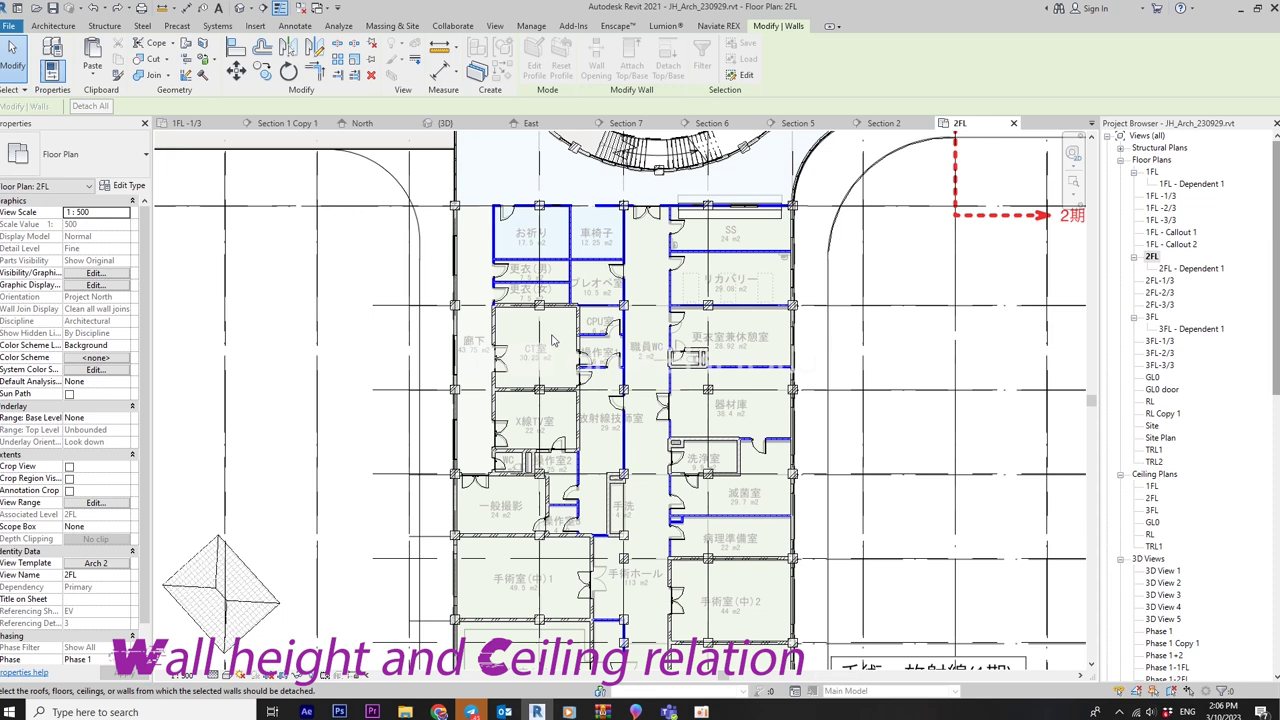
key("Escape")
key("Escape")
left_click(573, 250)
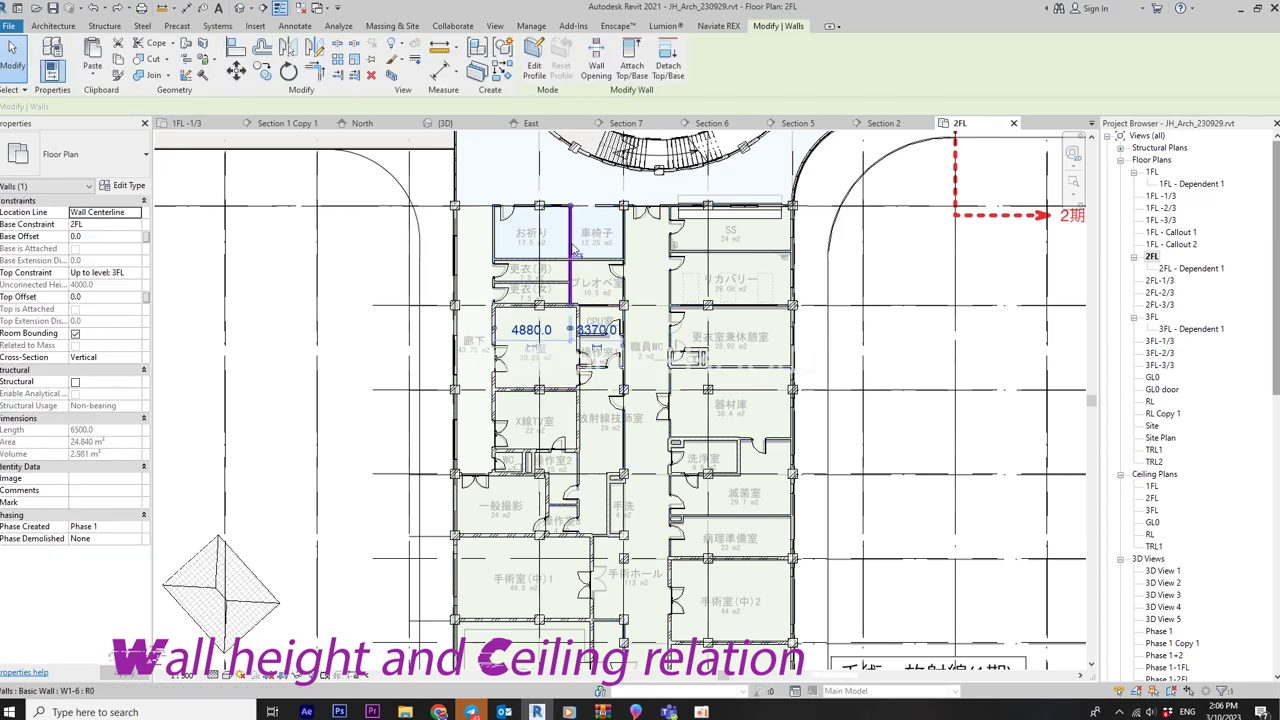
Constrain all 66 visible W1-6 walls on 2FL to top at TB2, then reopen Phase 1-2FL 3D
right_click(573, 249)
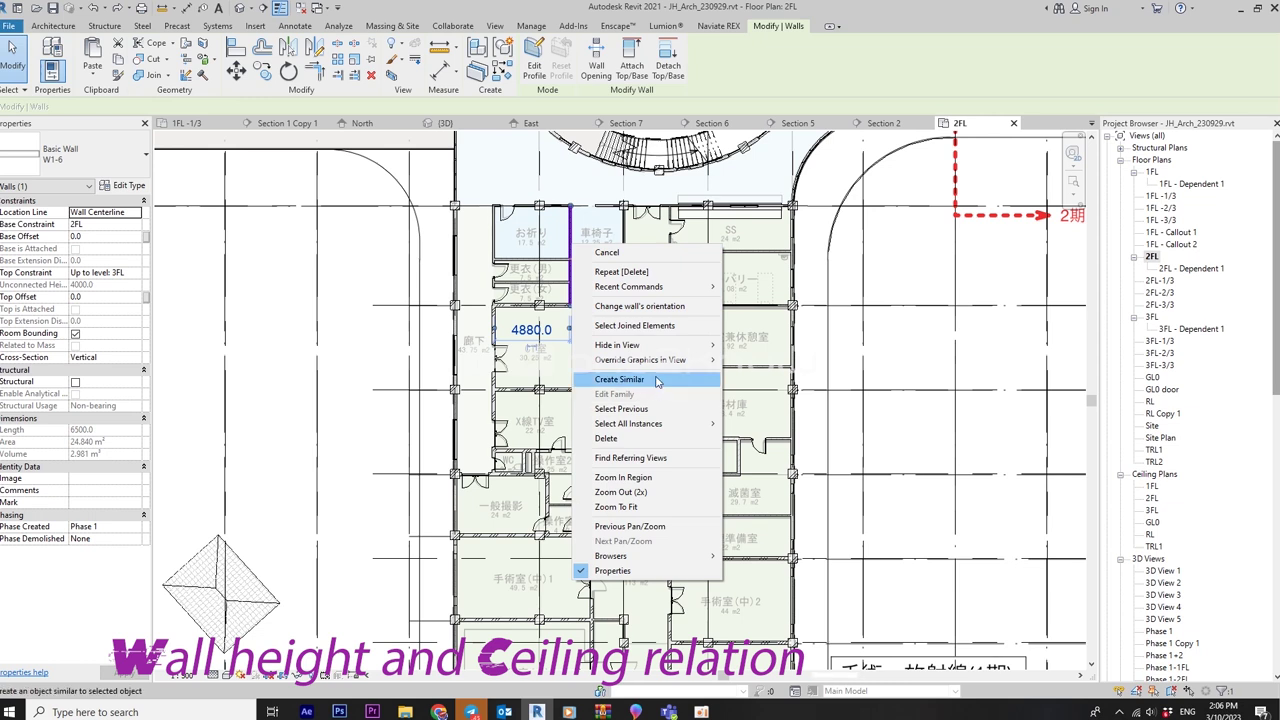
left_click(737, 426)
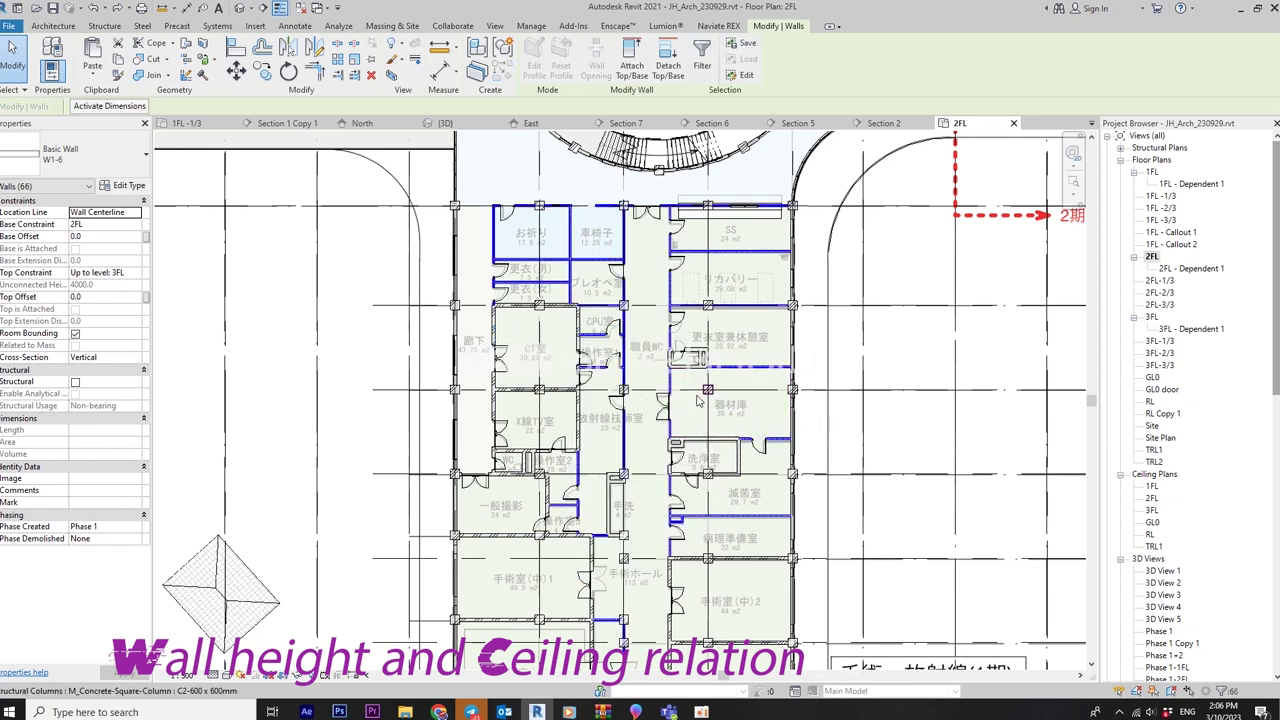
left_click(136, 273)
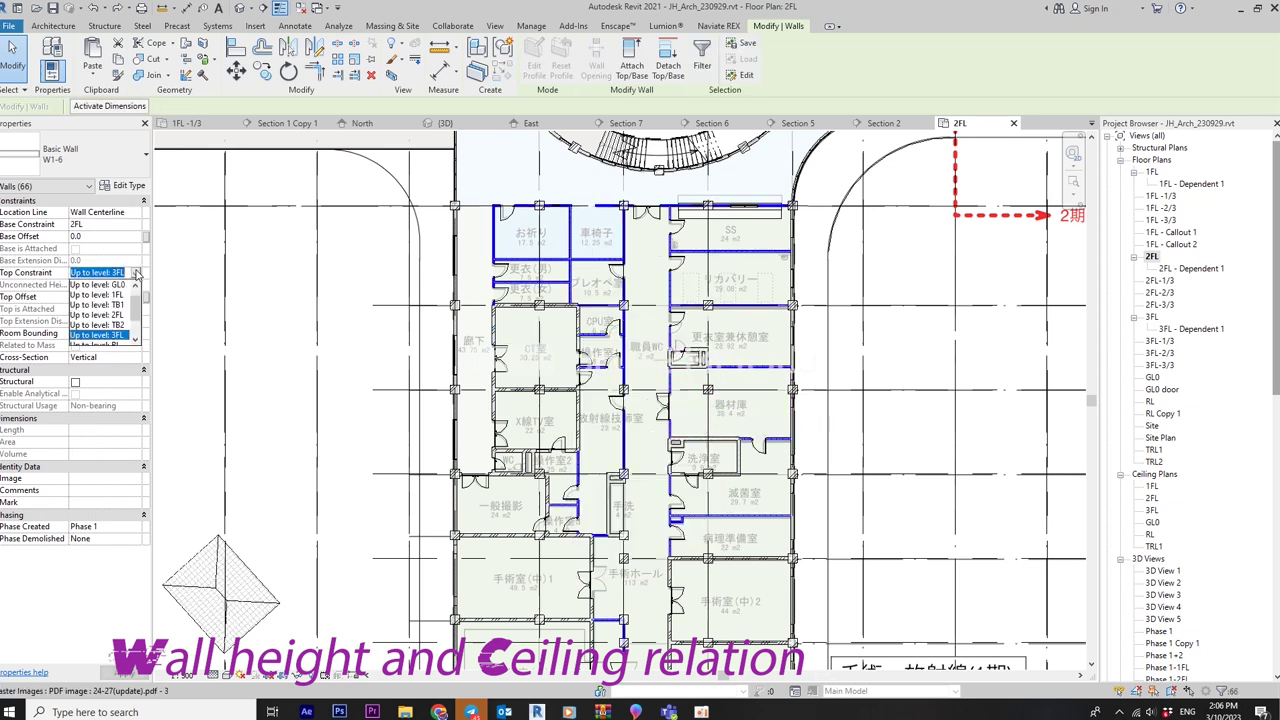
left_click(117, 333)
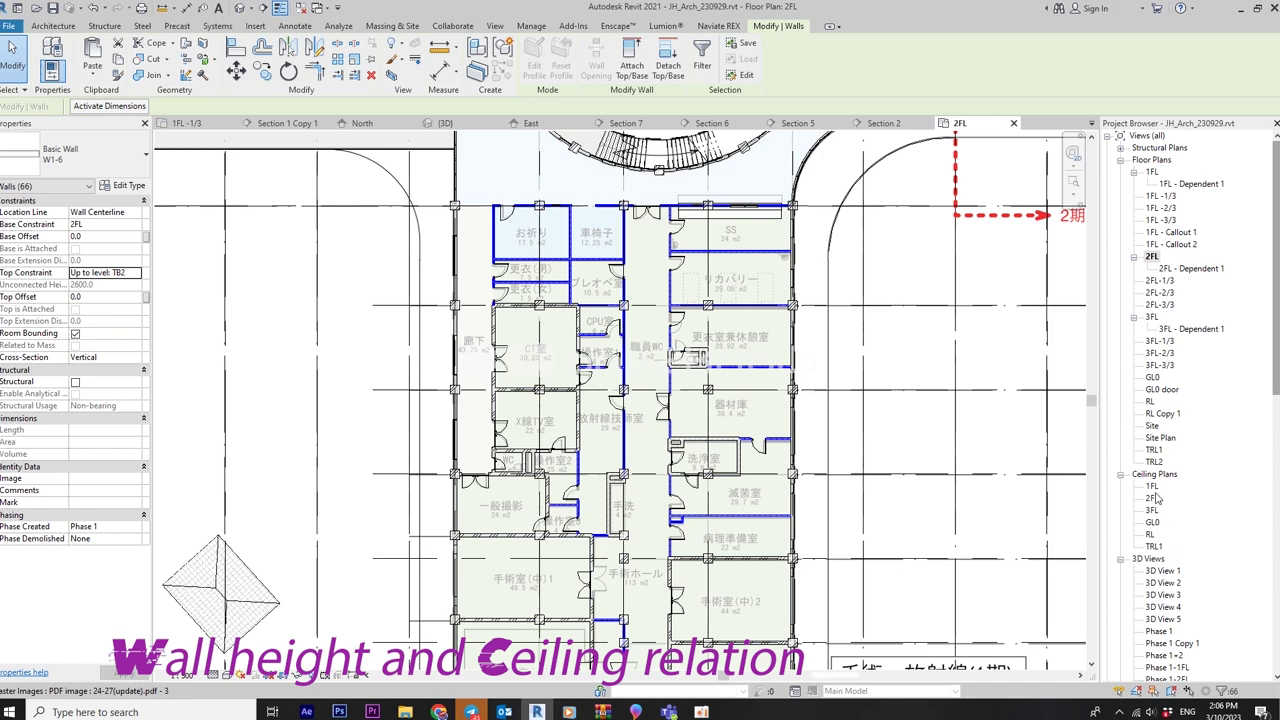
scroll(1153, 522, "down", 1)
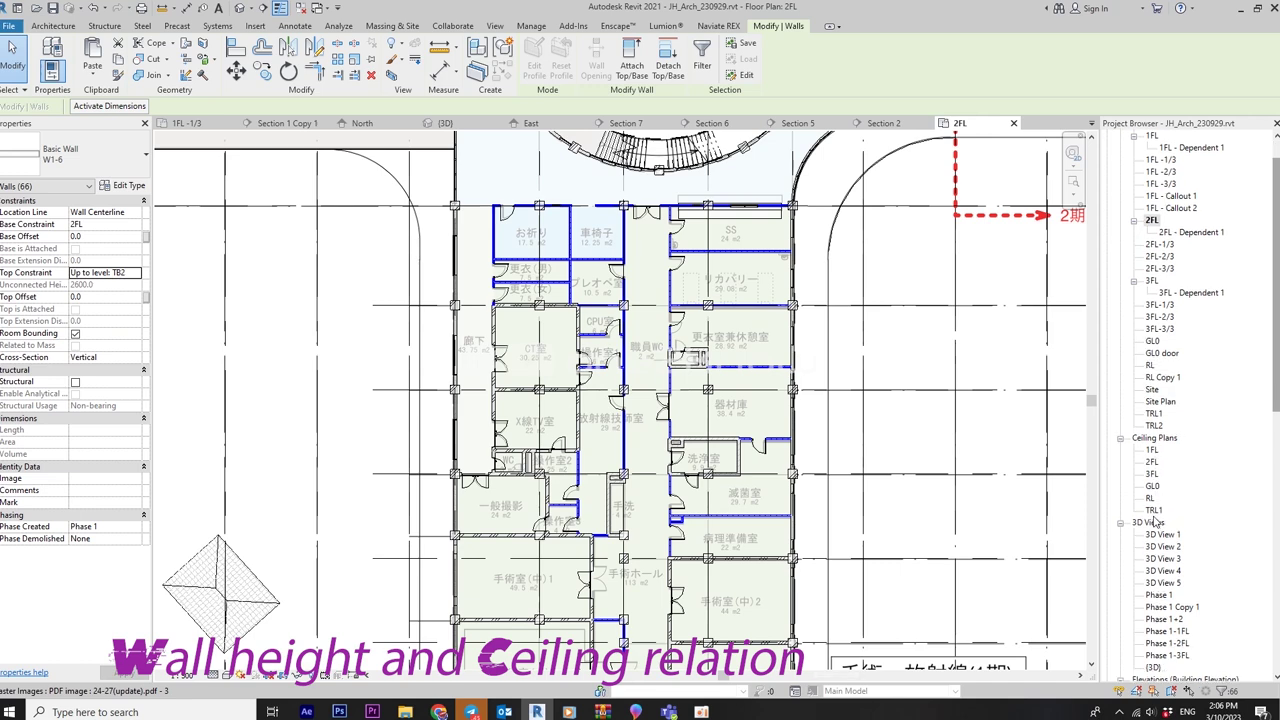
double_click(1170, 643)
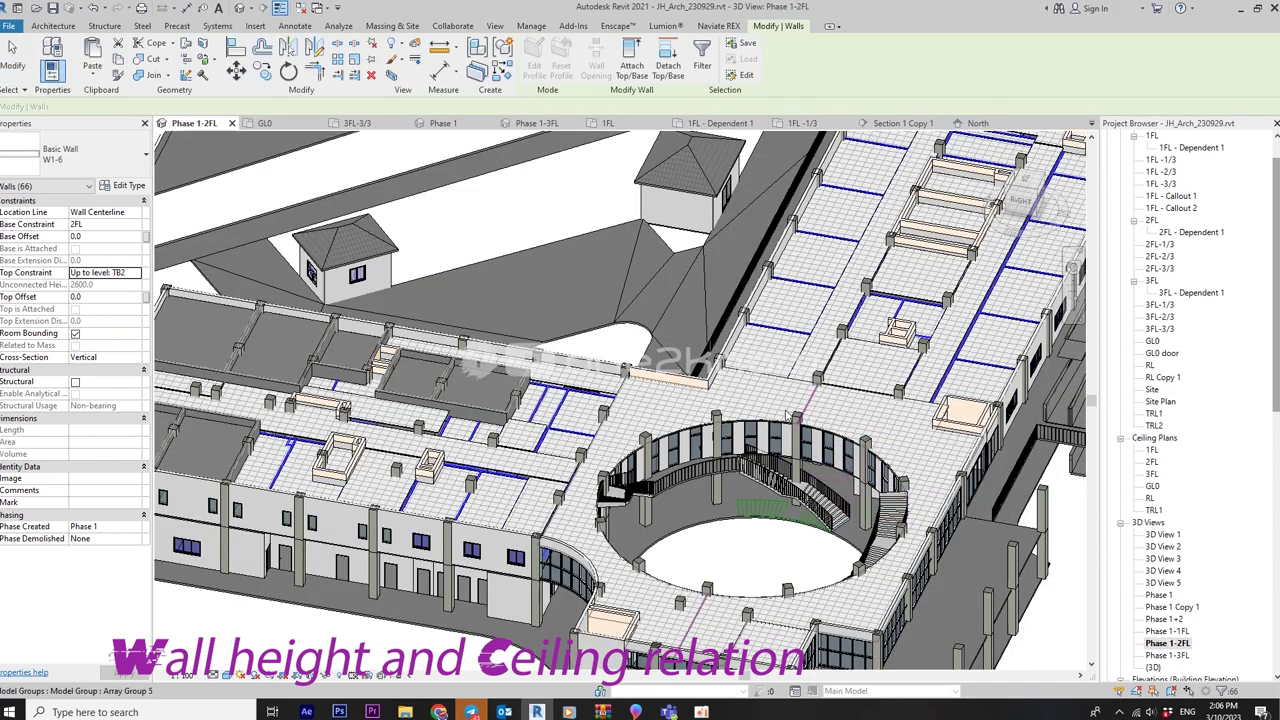
Give one W1-6 wall a 300 top offset above TB2
middle_click_drag(787, 413, 538, 455, "shift")
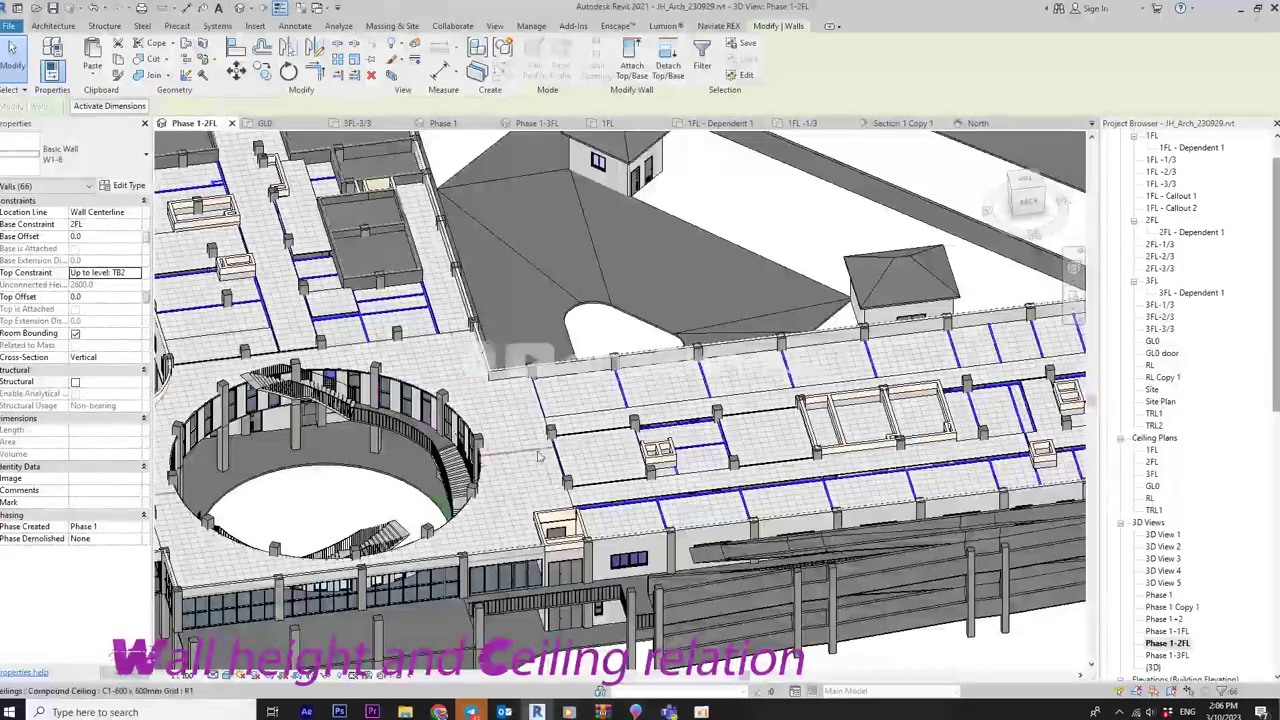
scroll(538, 455, "up", 2)
key("Escape")
scroll(500, 380, "up", 2)
scroll(460, 292, "up", 2)
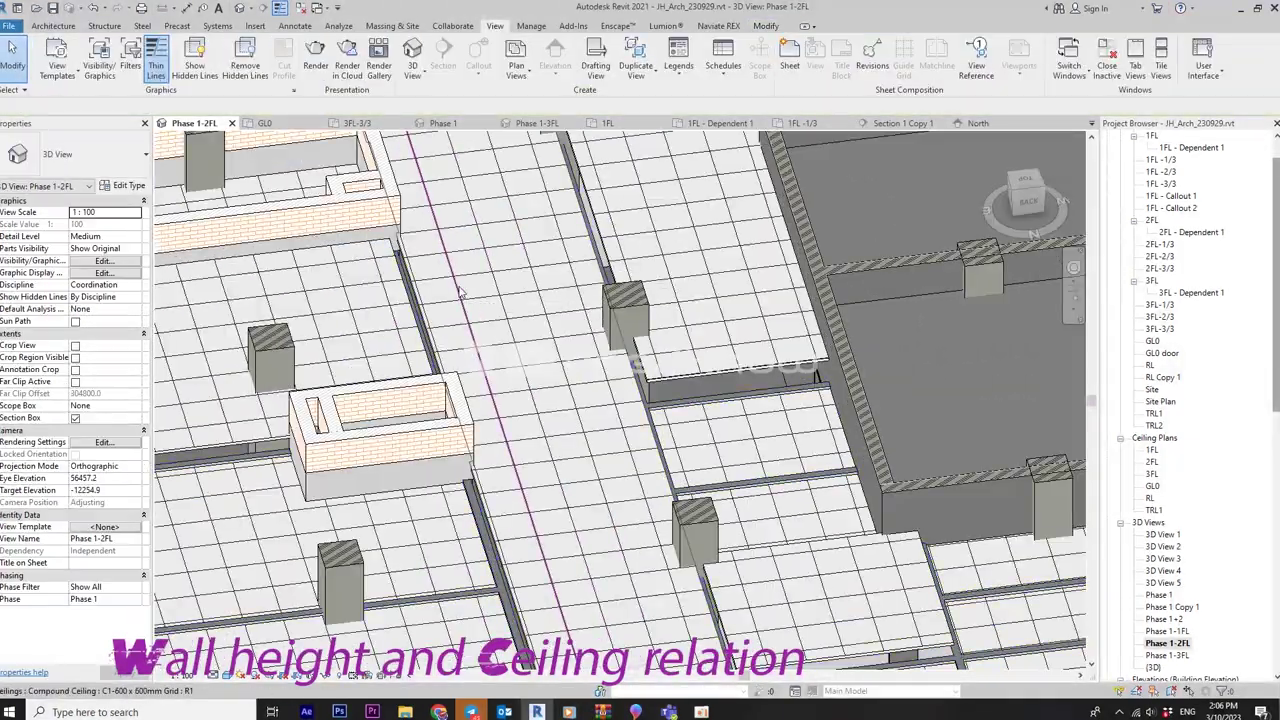
scroll(460, 292, "down", 3)
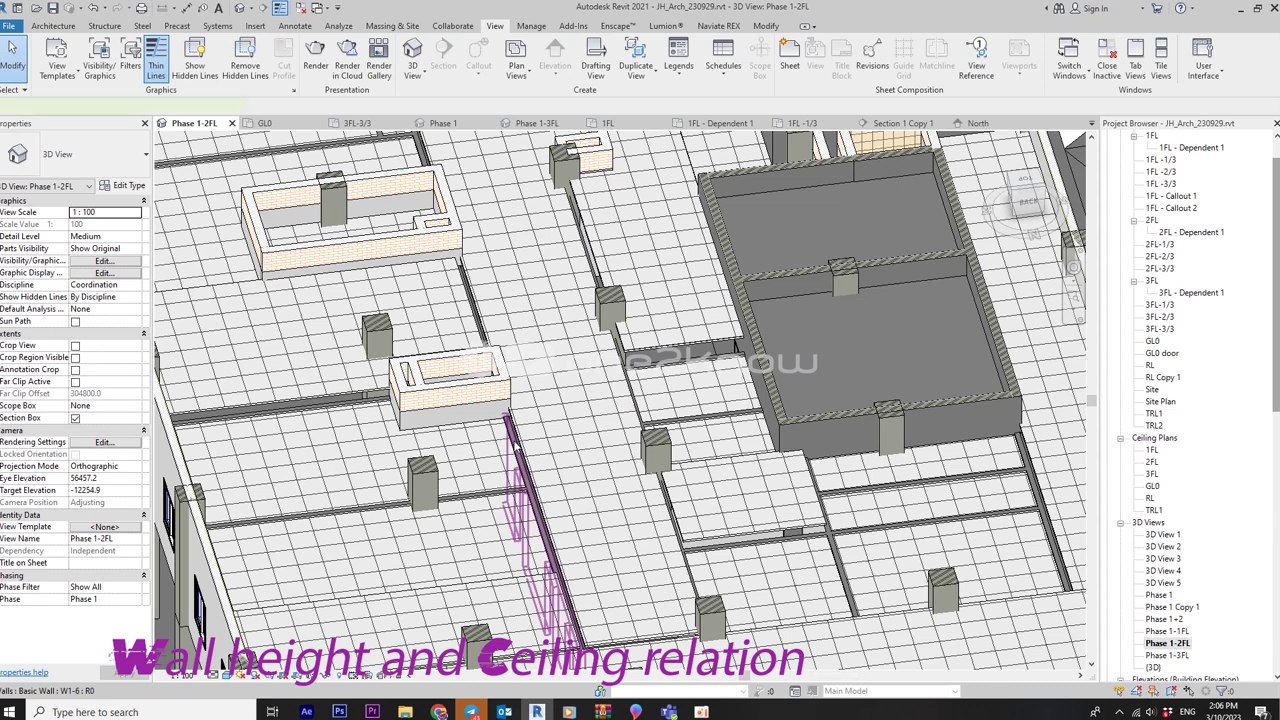
left_click(520, 500)
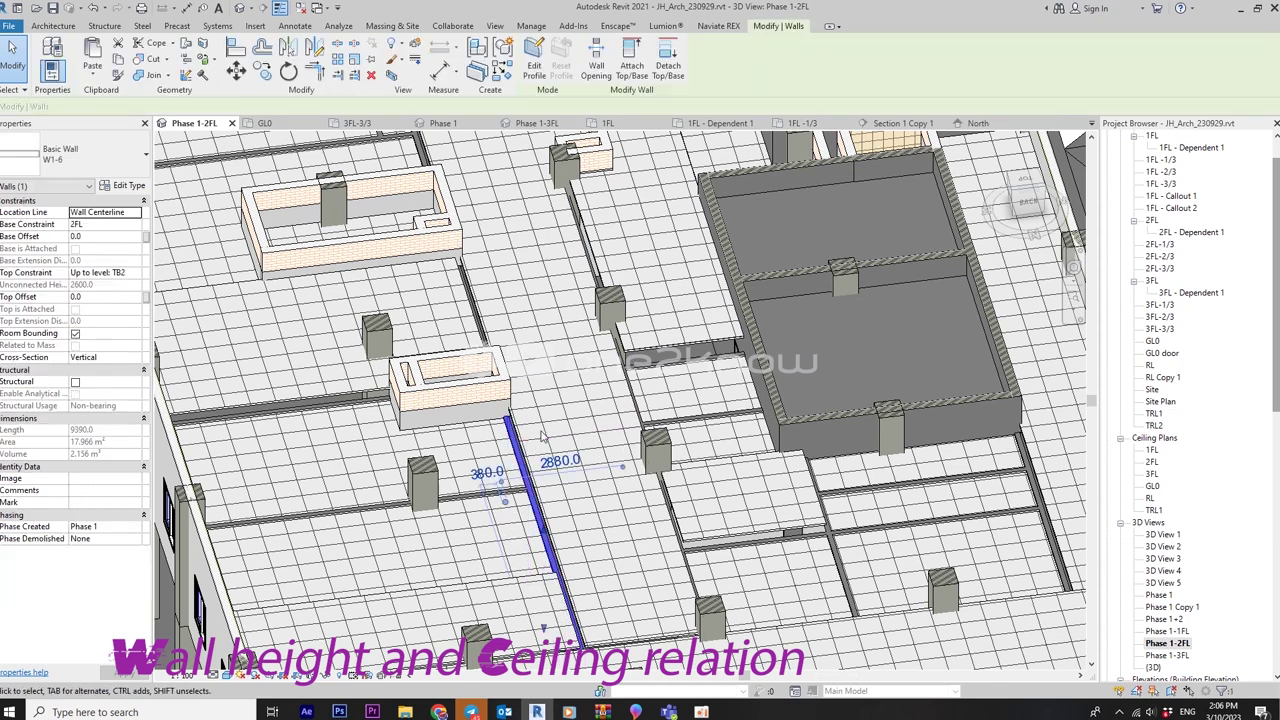
left_click(105, 296)
type("300")
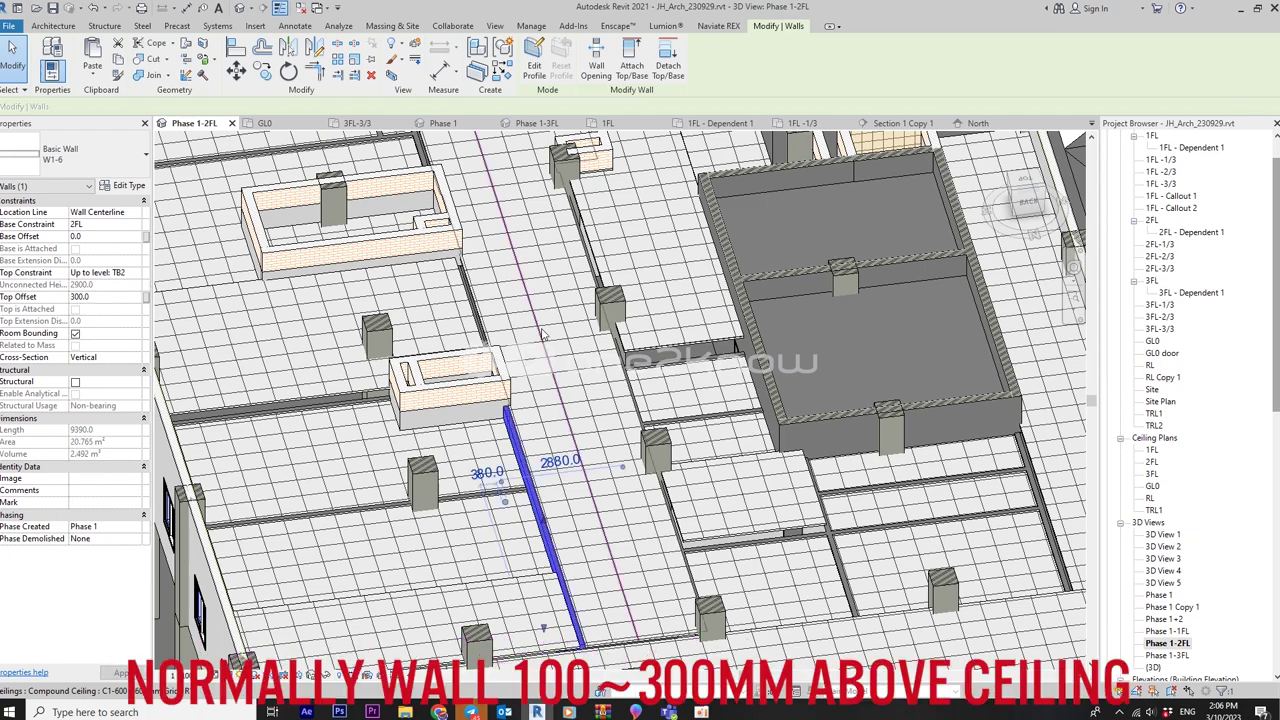
Check the raised wall against the ceiling and inspect neighbouring walls' top offsets
mouse_move(541, 333)
middle_mouse_down("shift")
mouse_move(559, 441)
mouse_move(620, 455)
middle_mouse_up("shift")
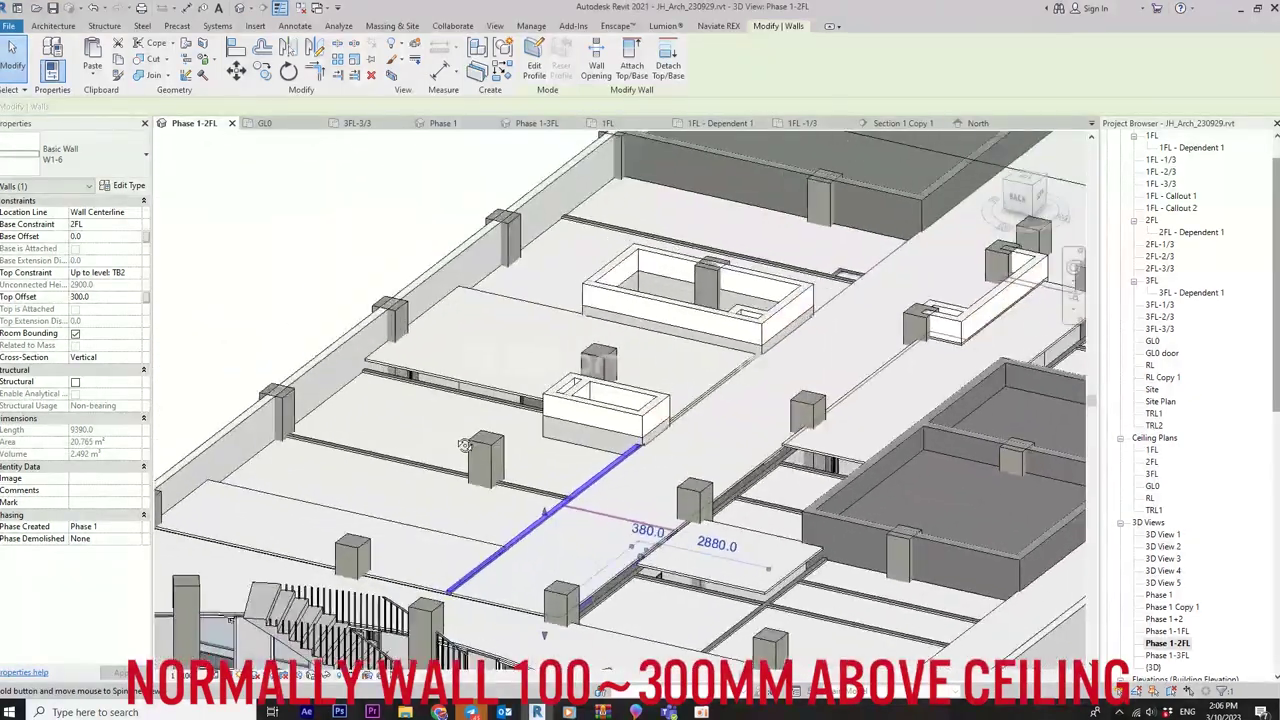
scroll(646, 468, "up", 5)
scroll(646, 468, "down", 3)
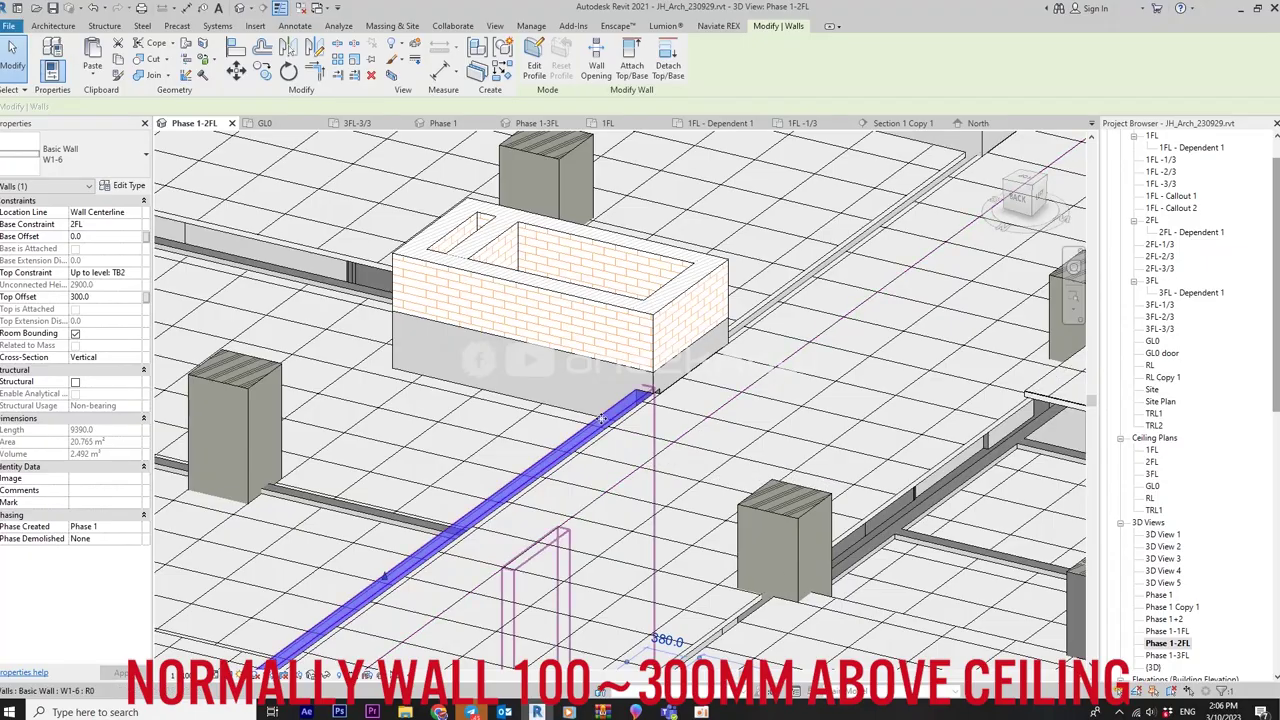
mouse_move(646, 468)
middle_mouse_down("shift")
mouse_move(767, 403)
mouse_move(678, 505)
mouse_move(678, 472)
mouse_move(692, 505)
mouse_move(700, 420)
middle_mouse_up("shift")
scroll(678, 472, "down", 3)
scroll(692, 505, "up", 5)
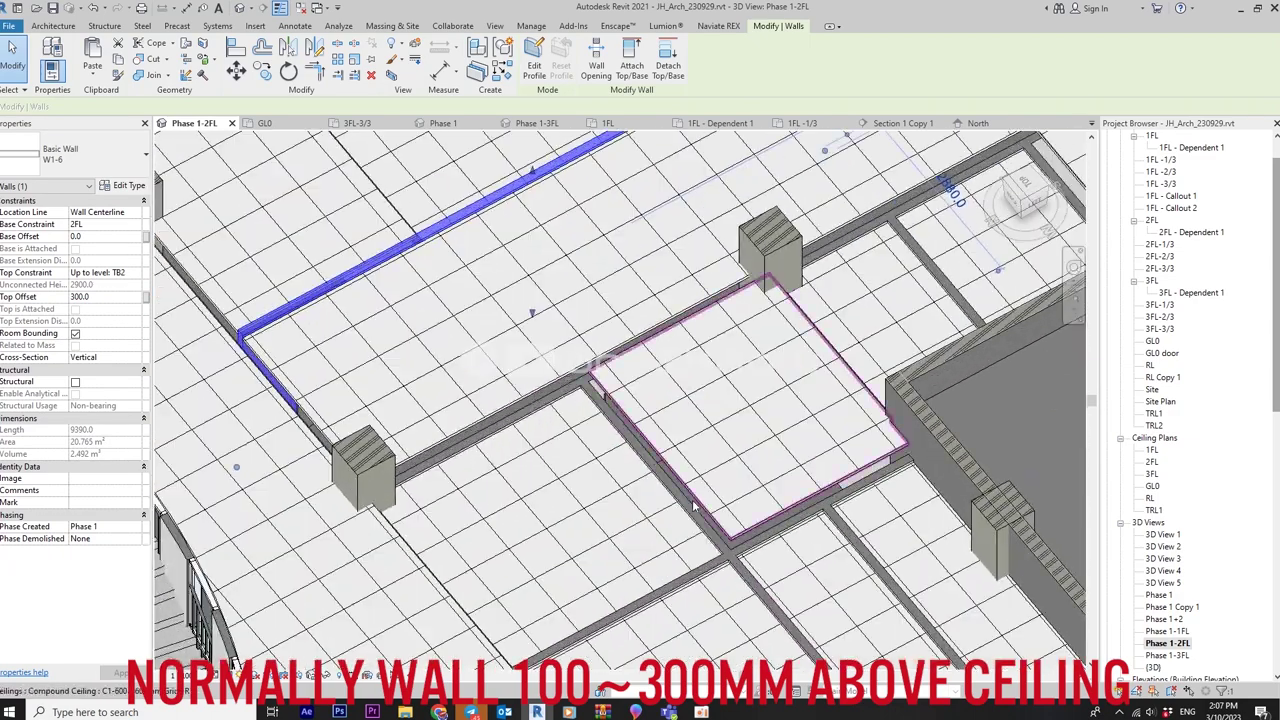
mouse_move(722, 298)
middle_mouse_down("shift")
mouse_move(858, 243)
mouse_move(528, 314)
mouse_move(600, 300)
mouse_move(825, 517)
mouse_move(744, 284)
middle_mouse_up("shift")
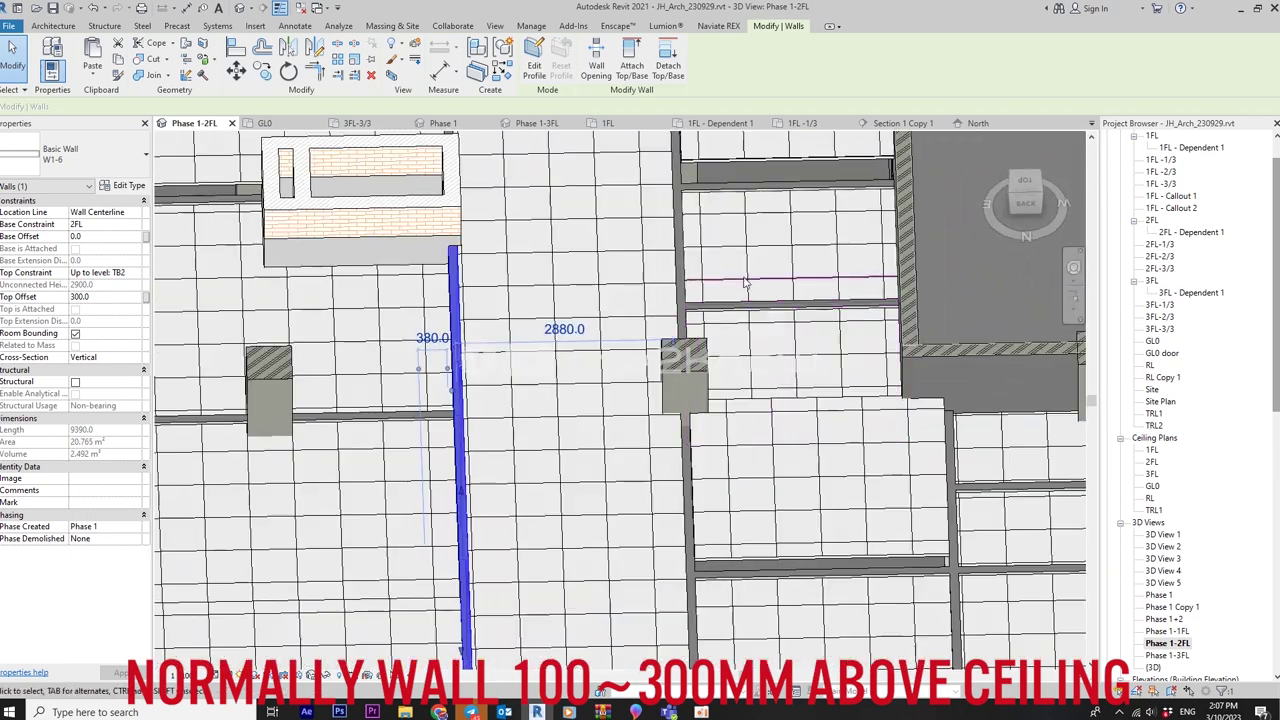
left_click(684, 290)
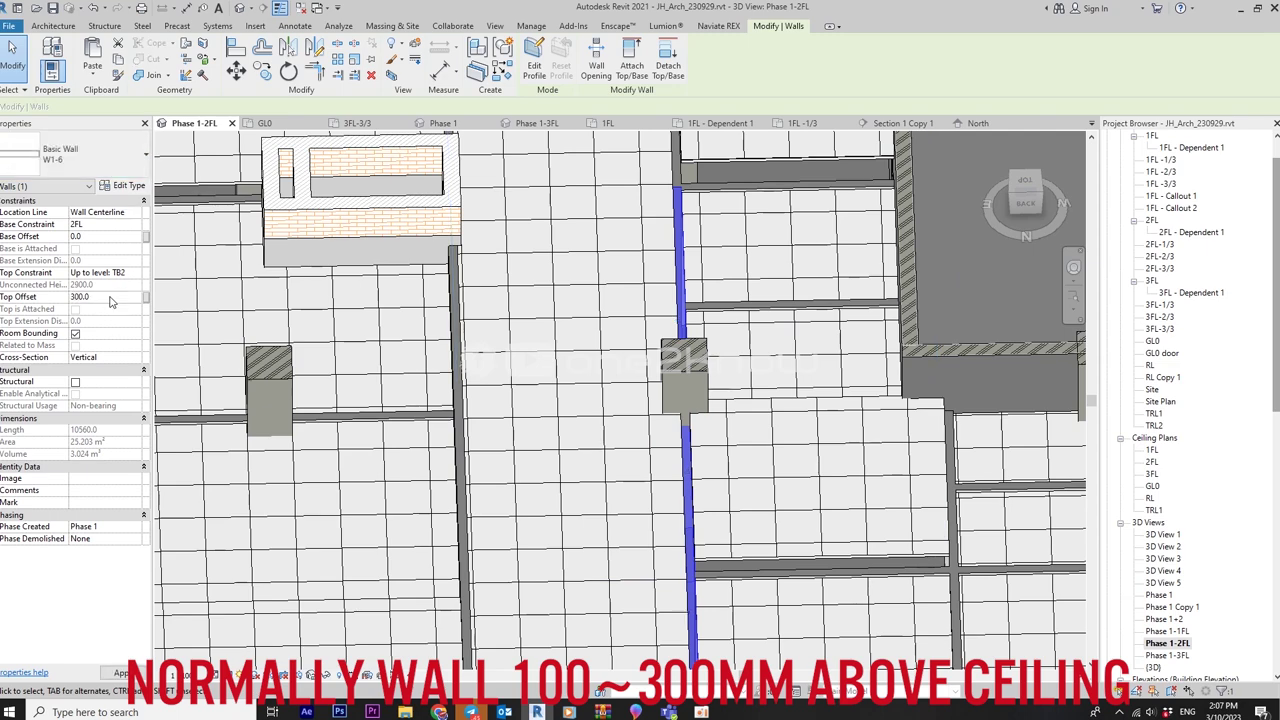
mouse_move(647, 418)
middle_mouse_down("shift")
mouse_move(832, 369)
mouse_move(614, 259)
middle_mouse_up("shift")
left_click(614, 259)
type("500")
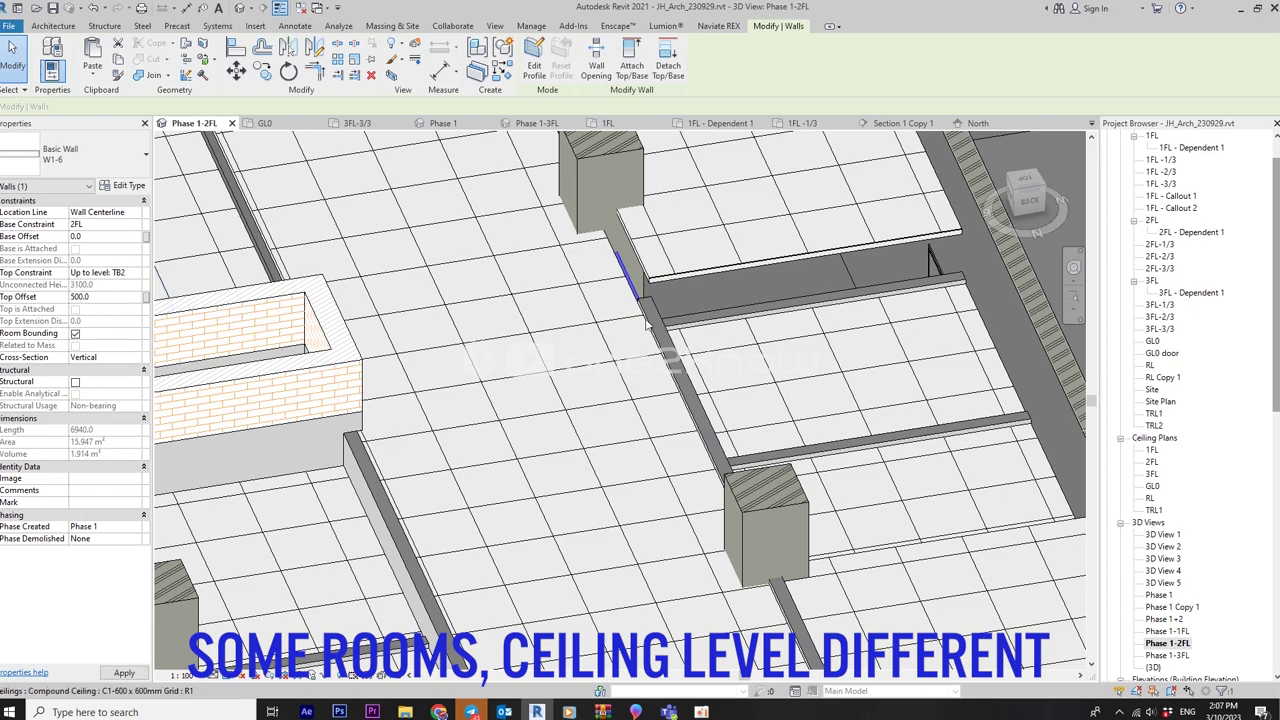
Give the short wall a 300 top offset above TB2
mouse_move(647, 320)
middle_mouse_down("shift")
mouse_move(696, 330)
mouse_move(730, 279)
middle_mouse_up("shift")
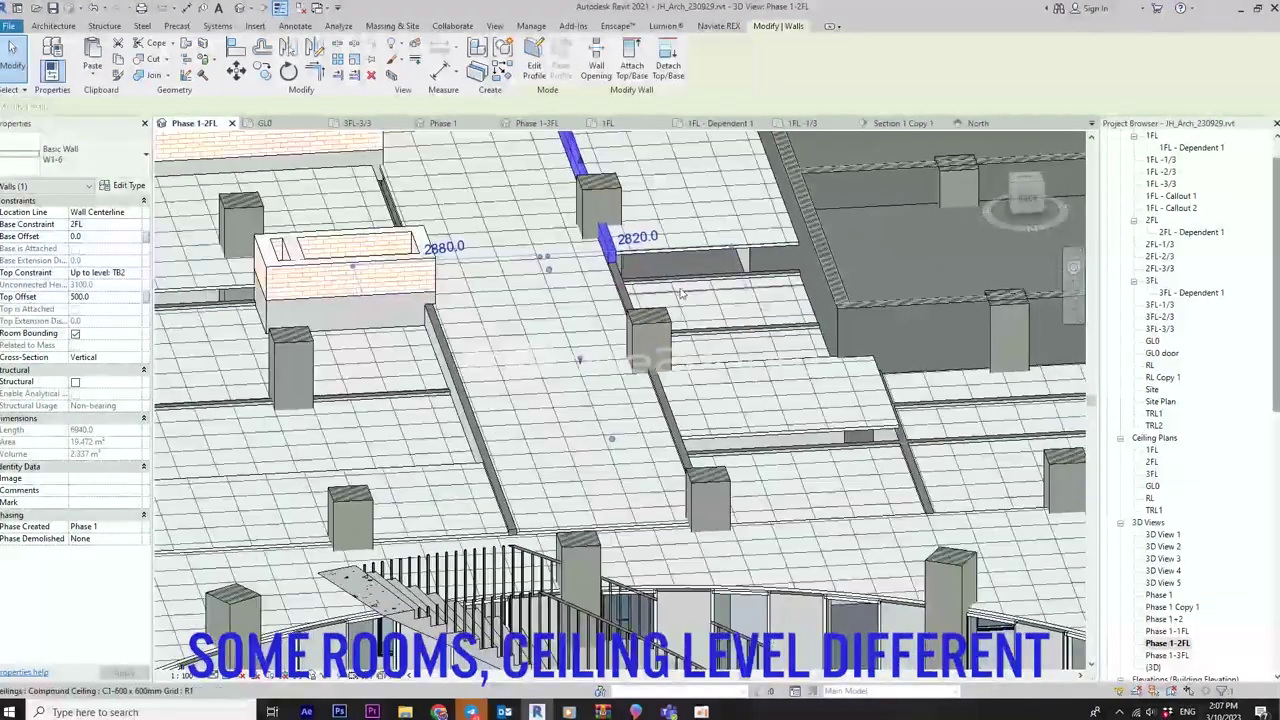
left_click(730, 279)
left_click(105, 296)
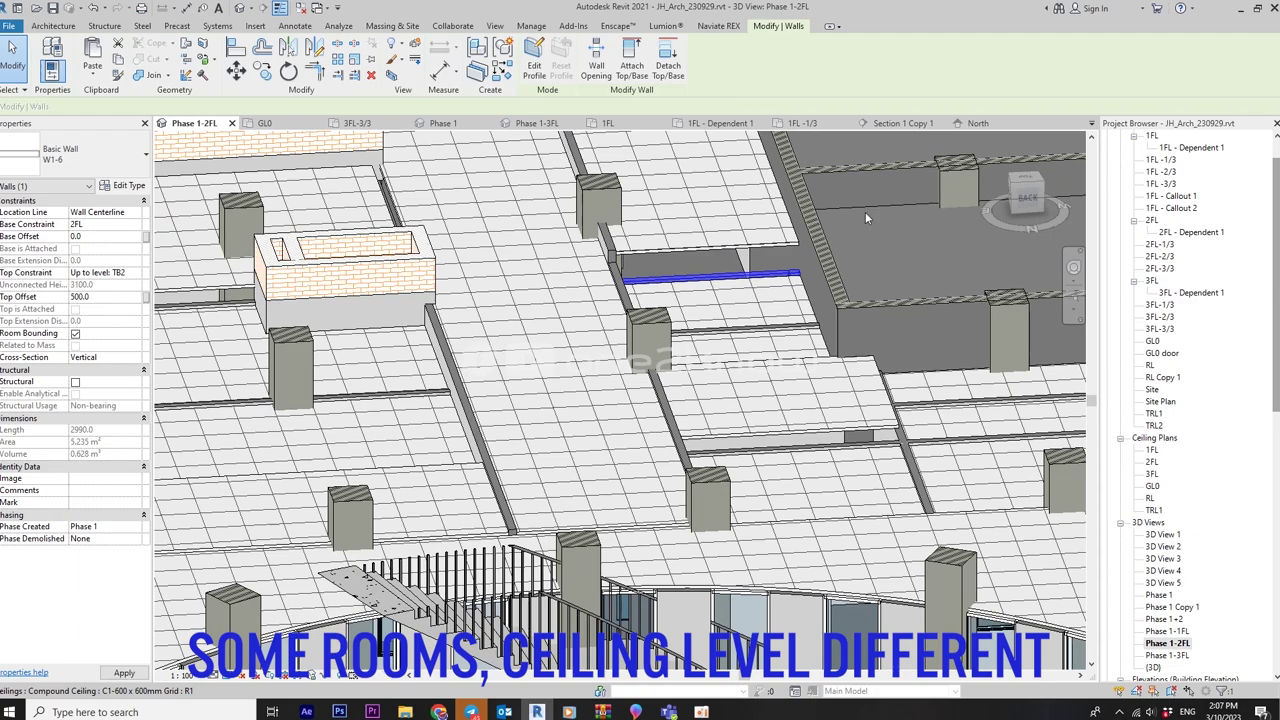
mouse_move(867, 218)
middle_mouse_down("shift")
mouse_move(898, 423)
mouse_move(752, 293)
mouse_move(697, 481)
middle_mouse_up("shift")
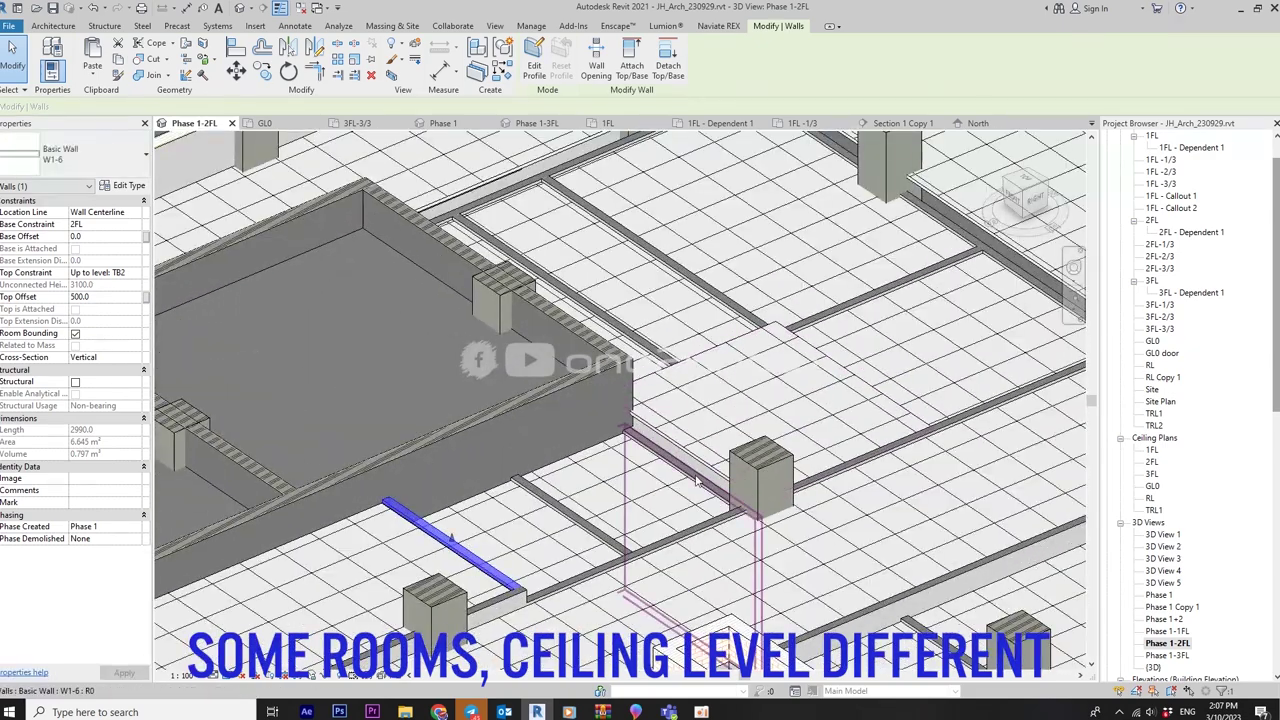
Compare the neighbouring wall's height with the adjacent ceiling
left_click(697, 481)
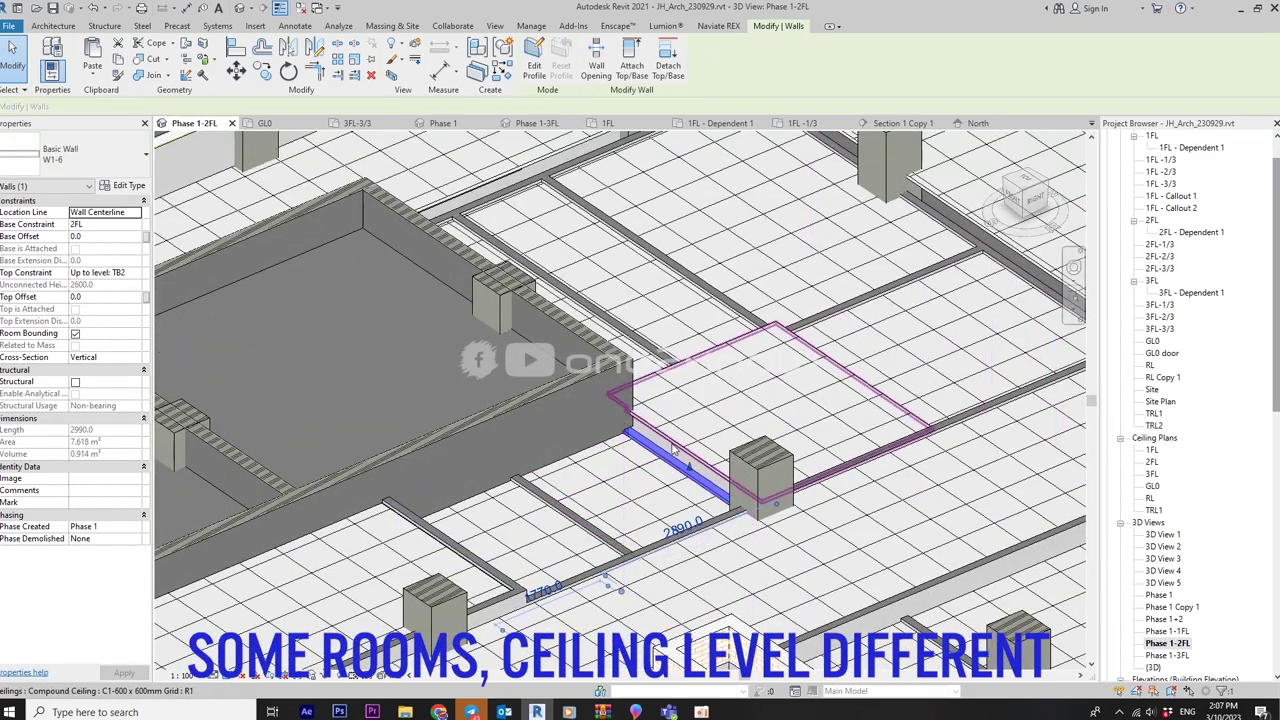
left_click(672, 447)
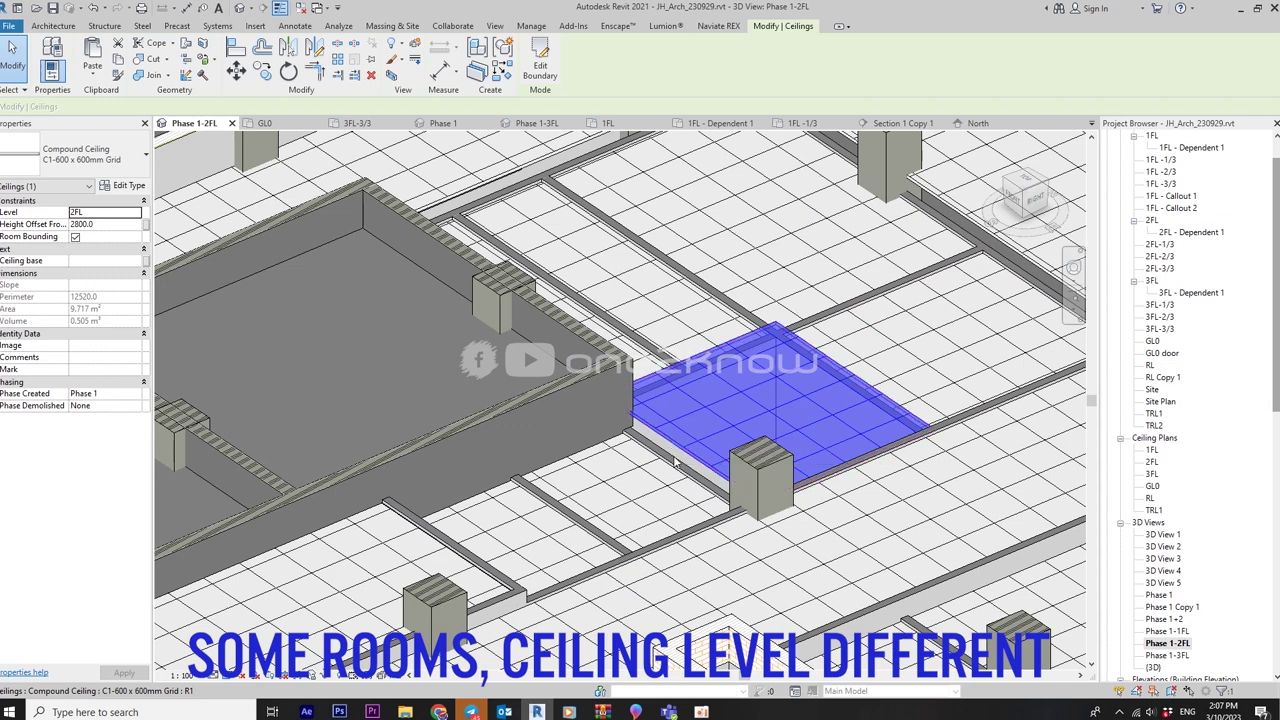
left_click(676, 466)
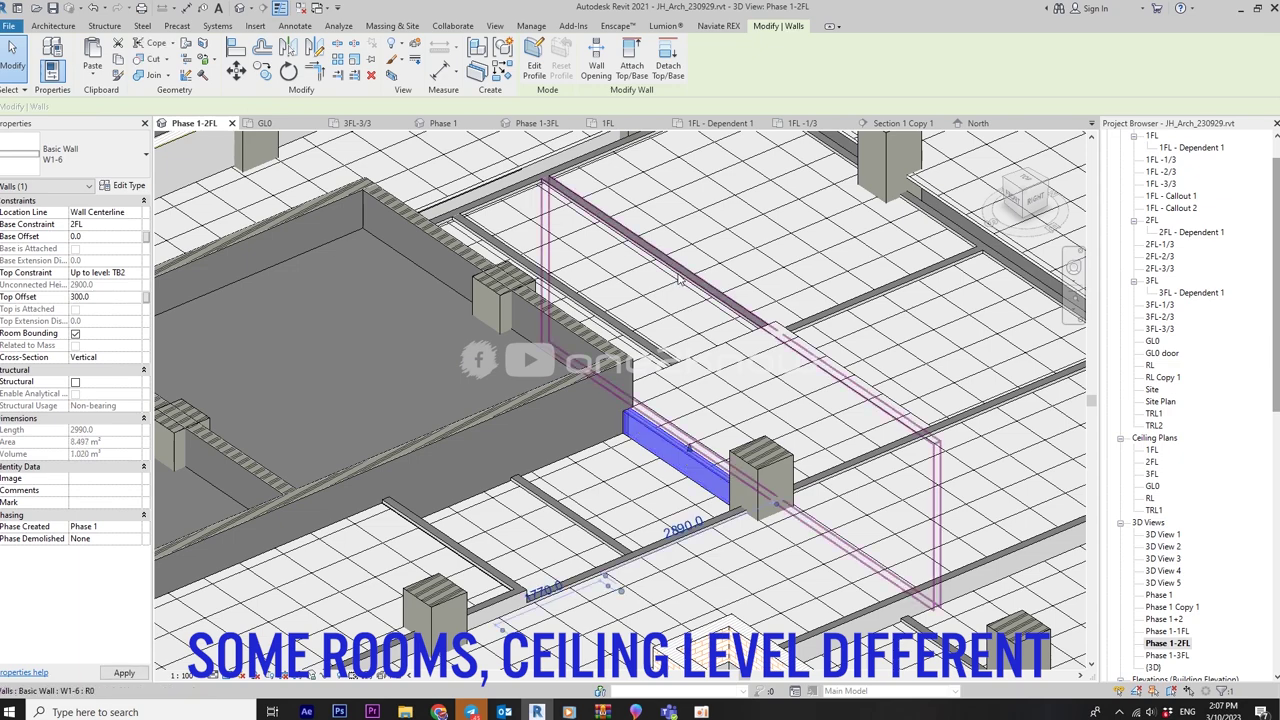
scroll(694, 389, "up", 3)
middle_click_drag(694, 389, 519, 406, "shift")
scroll(519, 406, "down", 3)
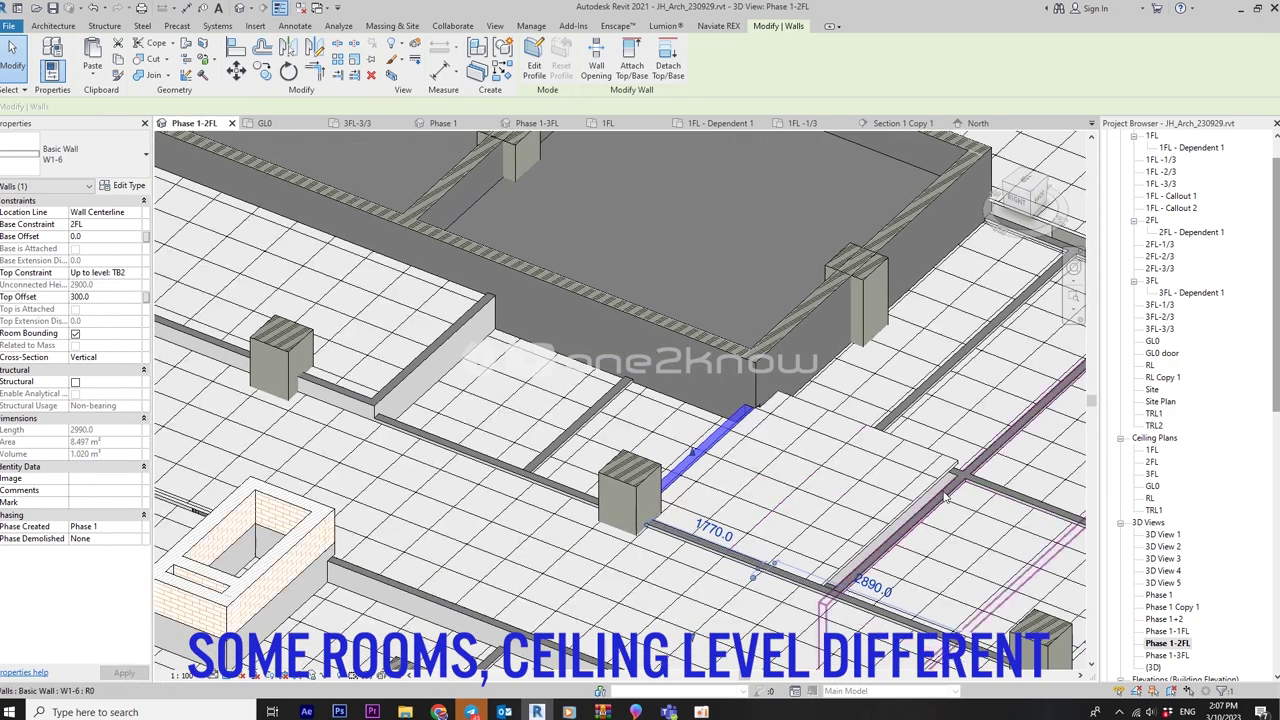
Inspect the heights of the 8490 and 6500 walls
left_click(920, 578)
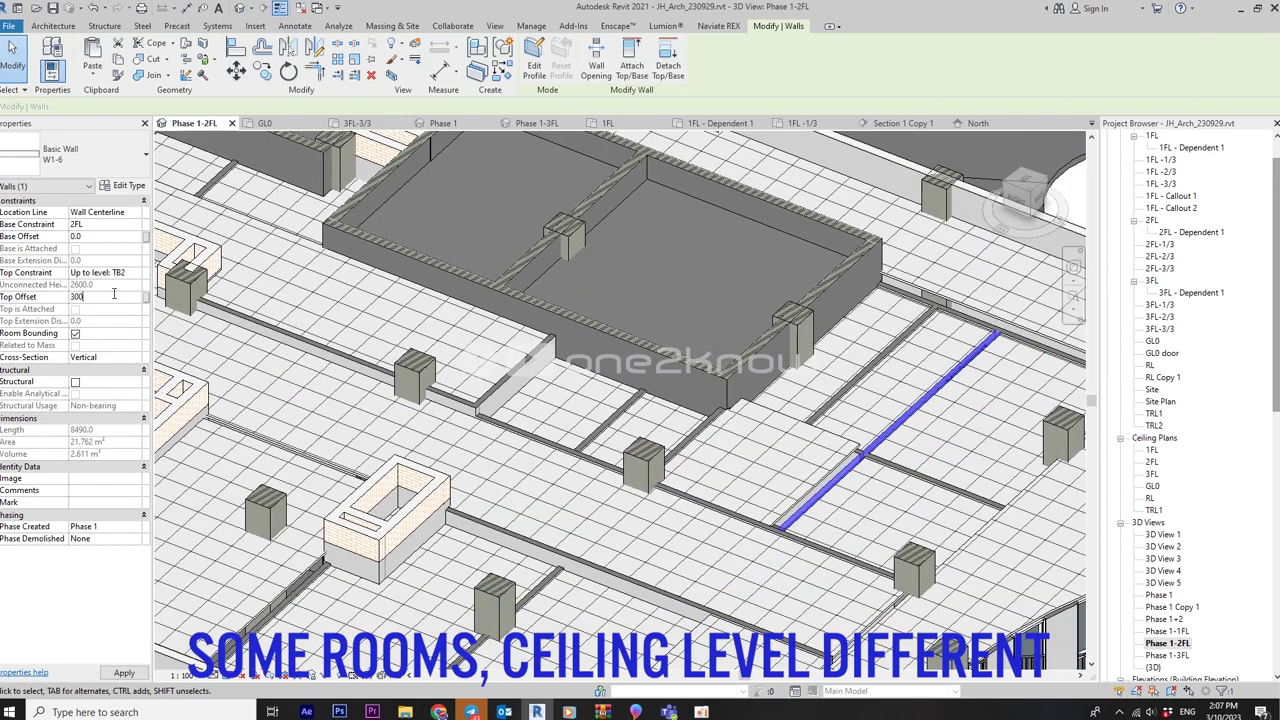
scroll(812, 435, "up", 3)
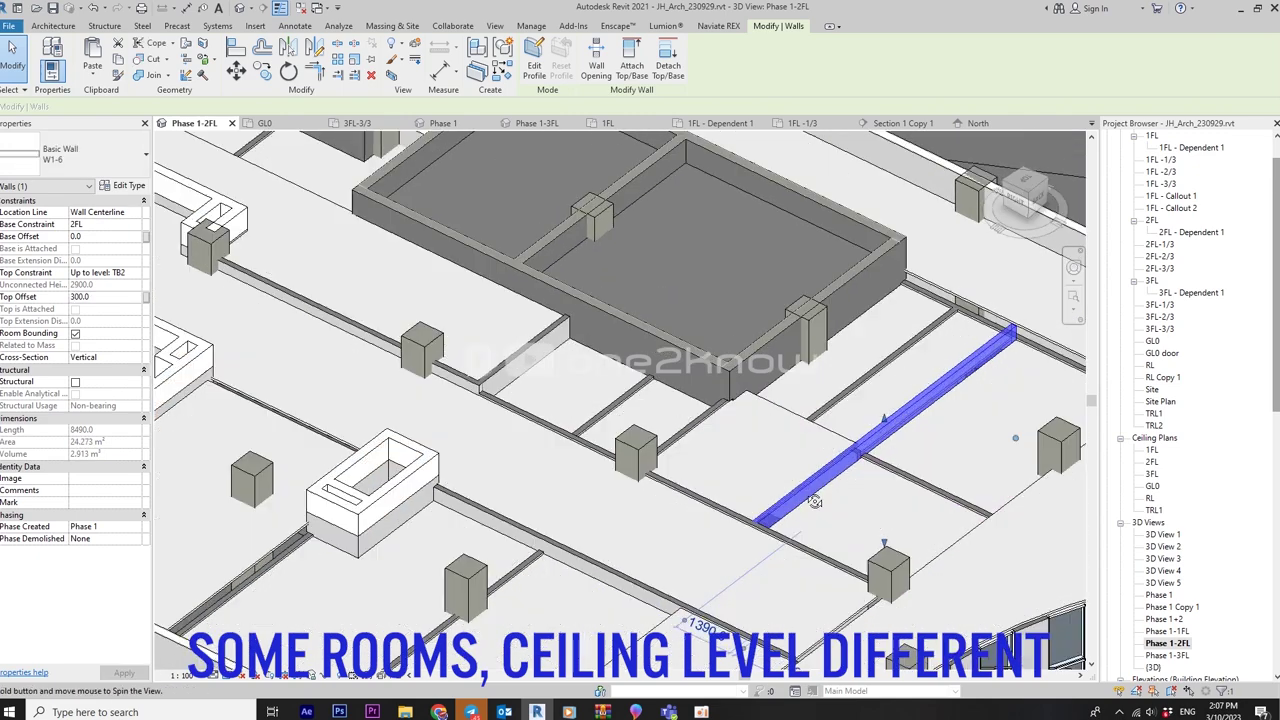
mouse_move(812, 435)
middle_mouse_down("shift")
mouse_move(927, 410)
mouse_move(878, 412)
middle_mouse_up("shift")
scroll(927, 410, "up", 2)
scroll(927, 410, "down", 3)
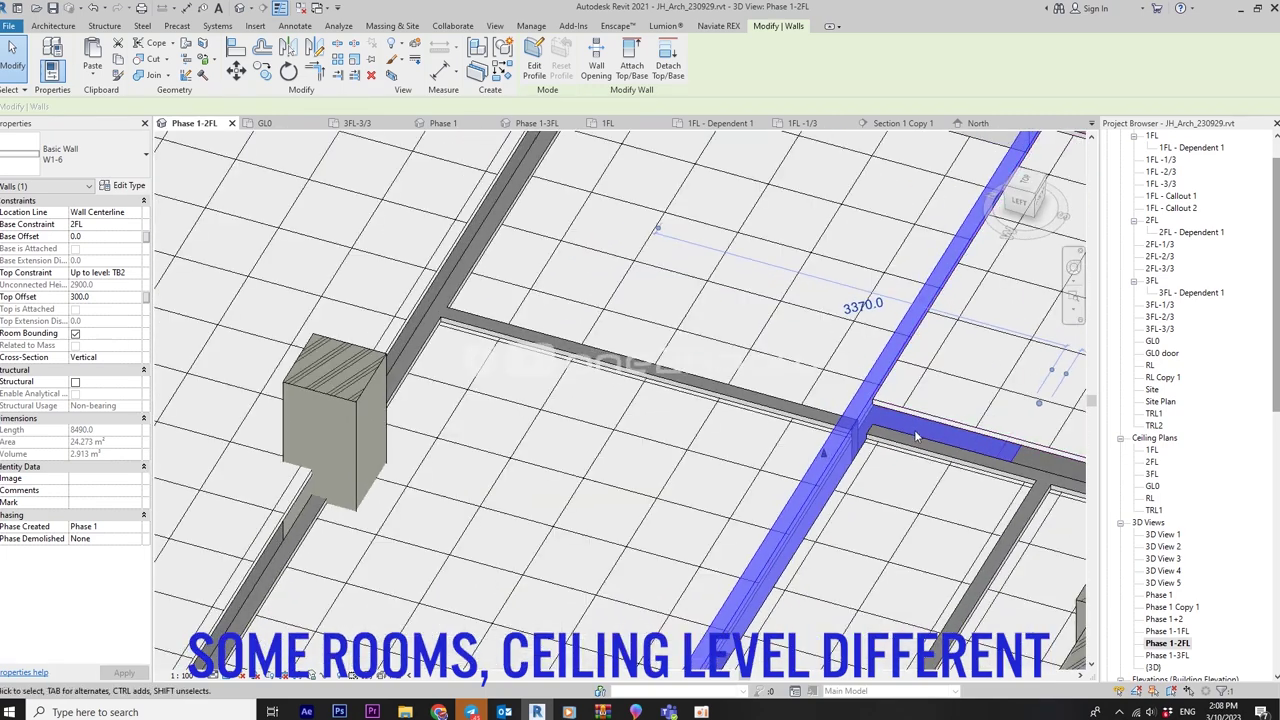
left_click(878, 412)
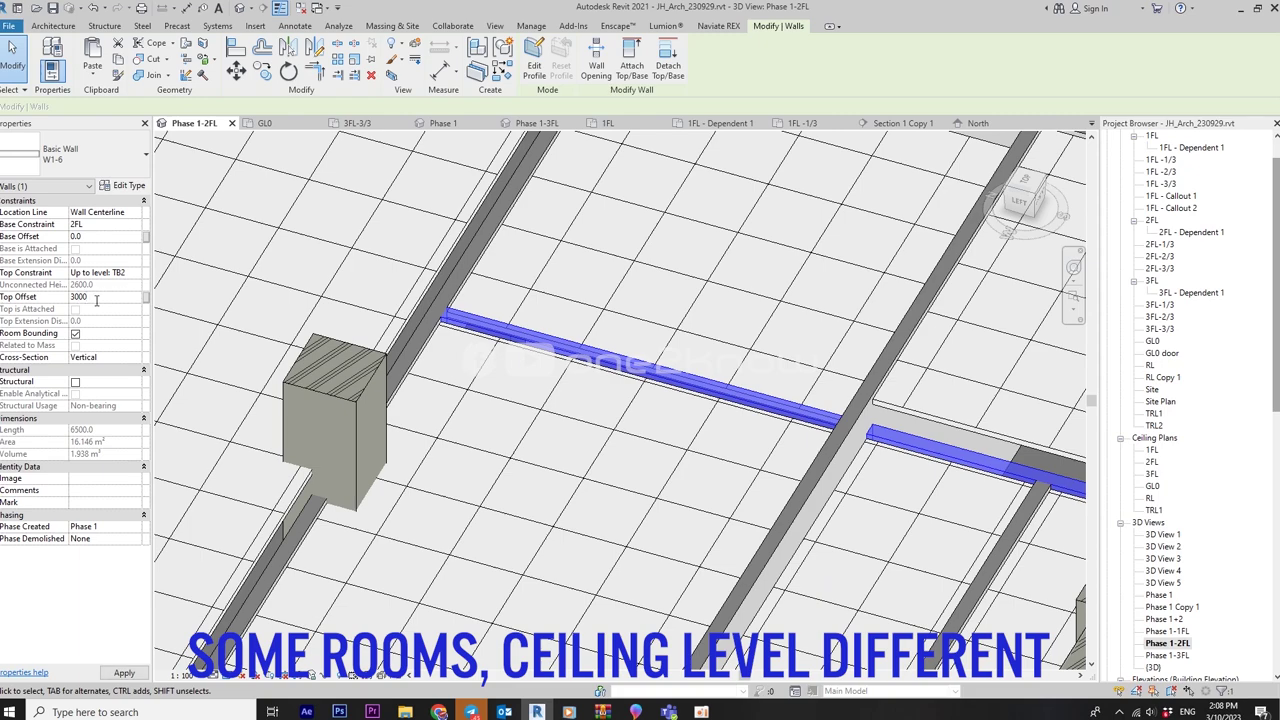
scroll(828, 237, "down", 2)
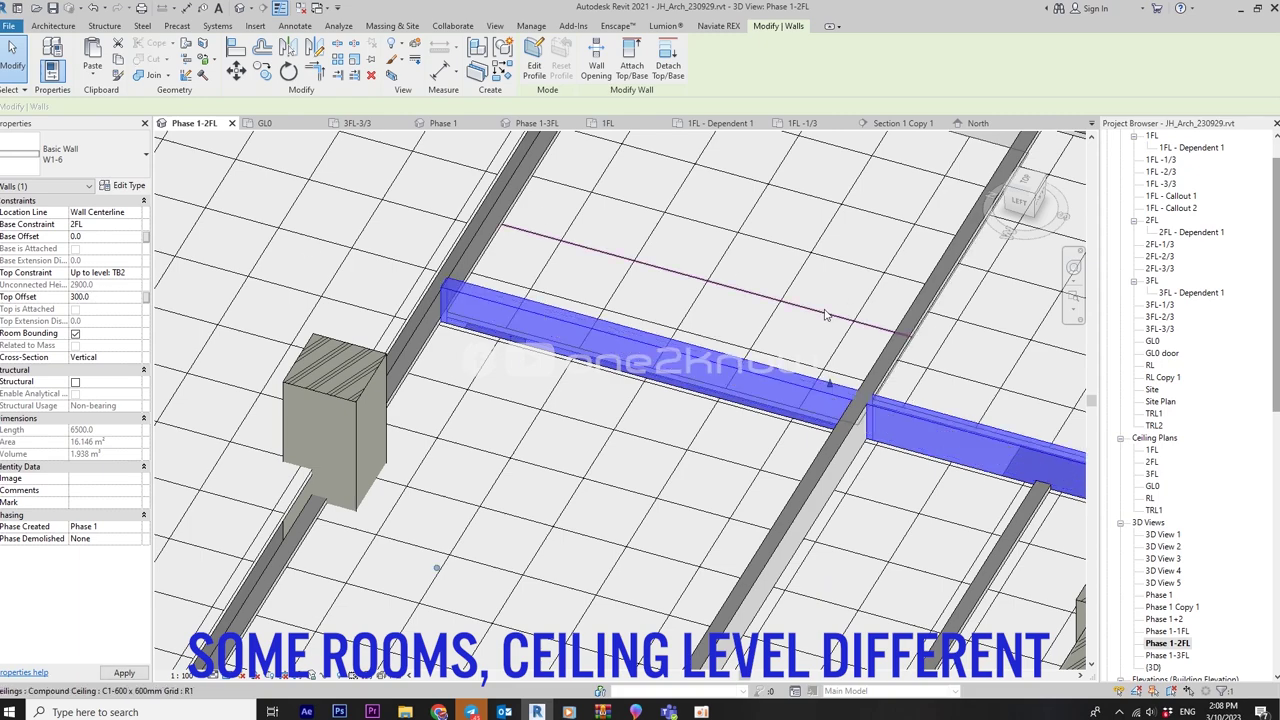
mouse_move(828, 237)
middle_mouse_down("shift")
mouse_move(686, 314)
mouse_move(749, 506)
mouse_move(884, 388)
mouse_move(810, 524)
mouse_move(720, 470)
mouse_move(677, 403)
mouse_move(453, 386)
middle_mouse_up("shift")
scroll(884, 388, "down", 2)
scroll(453, 386, "up", 2)
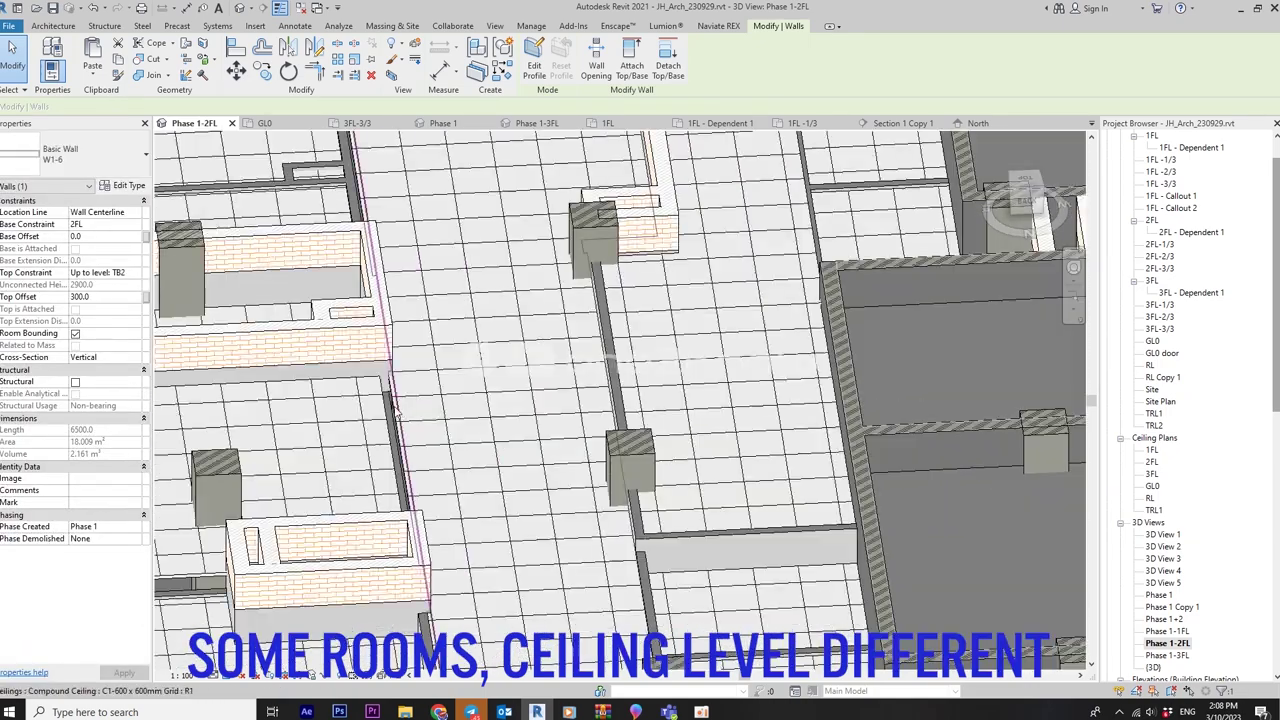
Set the 4700 wall's top offset to 300 and check it
left_click(395, 450)
left_click(115, 297)
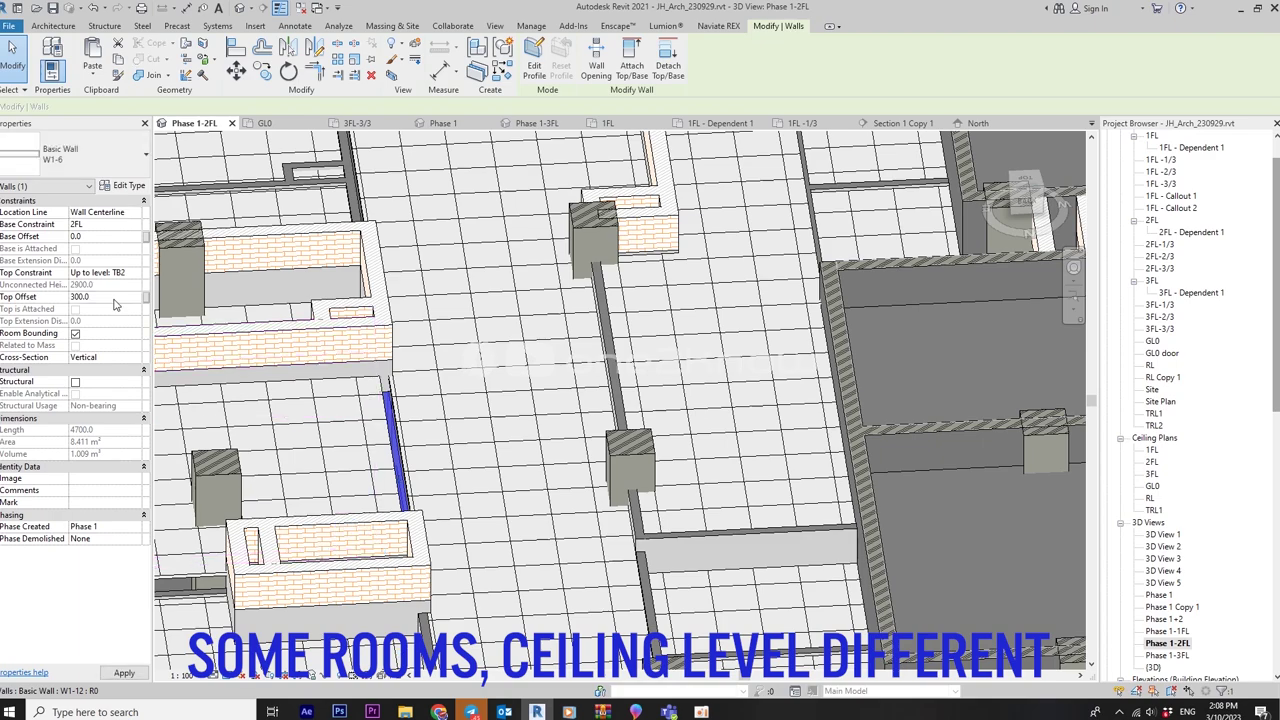
scroll(417, 463, "up", 2)
mouse_move(417, 463)
middle_mouse_down("shift")
mouse_move(333, 438)
mouse_move(385, 495)
mouse_move(451, 286)
mouse_move(528, 411)
mouse_move(660, 537)
mouse_move(731, 537)
mouse_move(770, 499)
mouse_move(745, 515)
middle_mouse_up("shift")
Give the 5500 wall a 300 top offset above TB2, reaching 2900 high
left_click(424, 293)
left_click(108, 297)
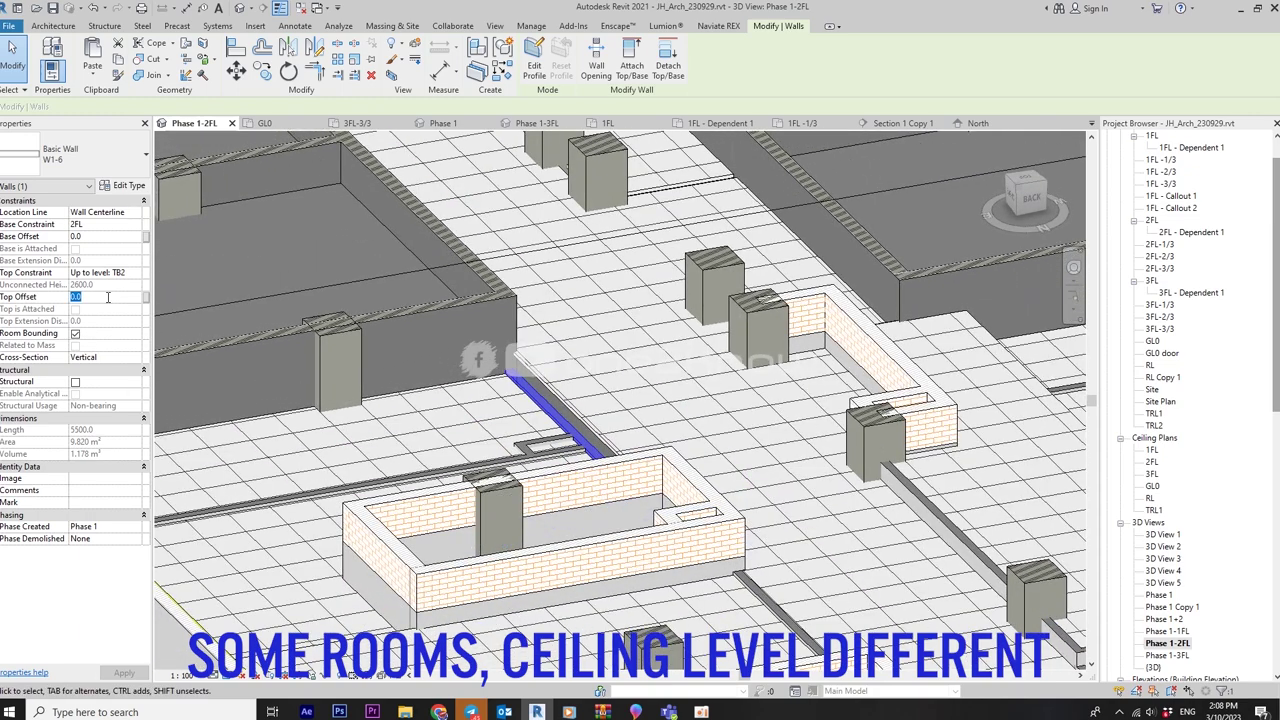
key("Return")
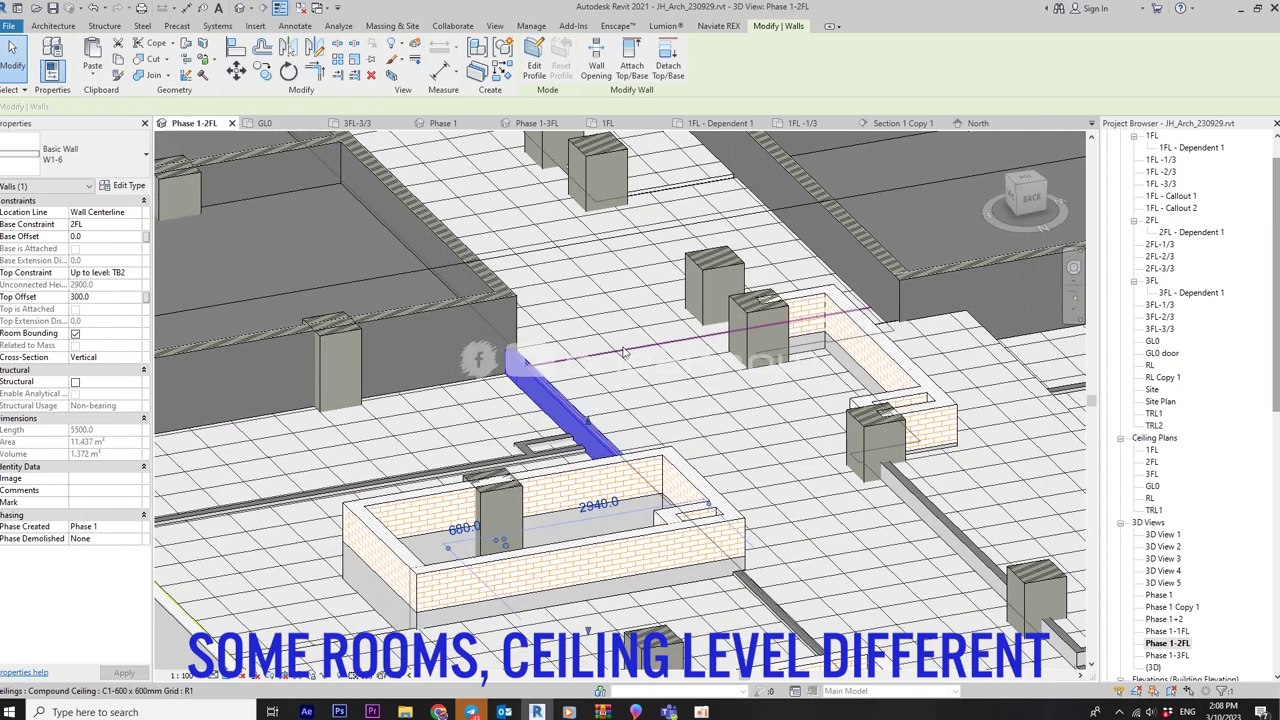
mouse_move(619, 355)
middle_mouse_down("shift")
mouse_move(619, 383)
mouse_move(690, 380)
middle_mouse_up("shift")
scroll(699, 371, "up", 2)
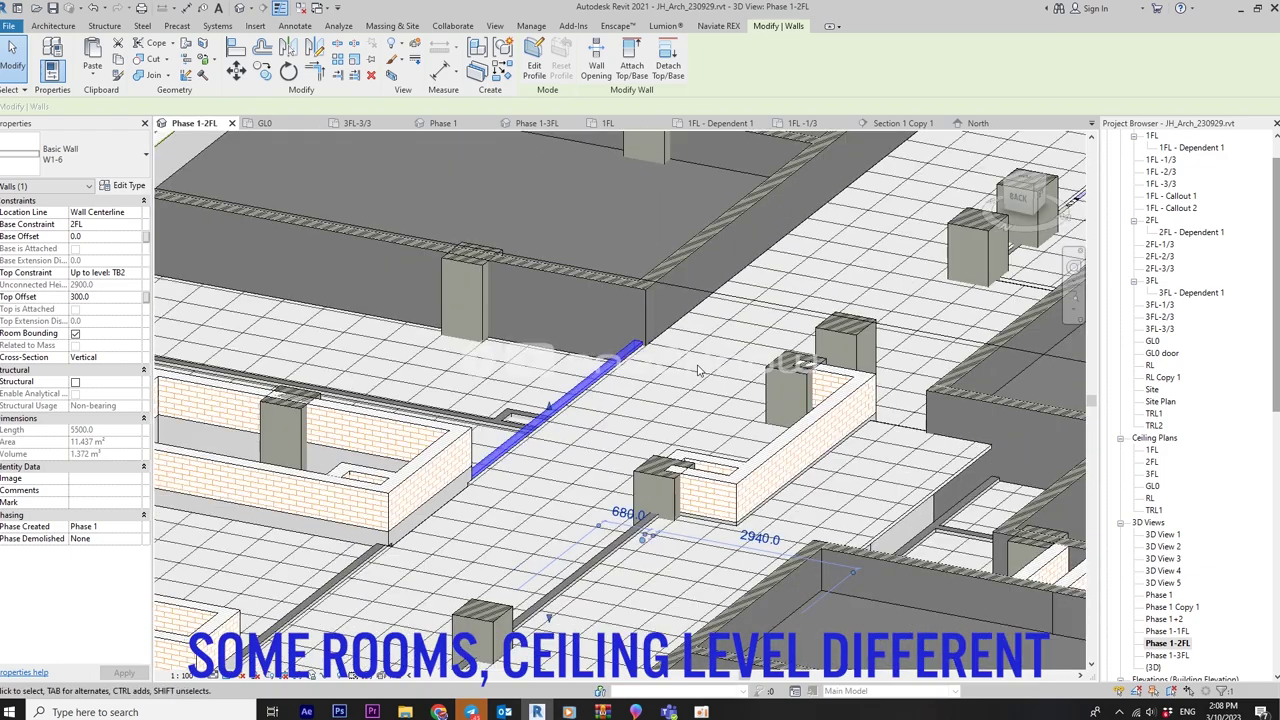
middle_click_drag(600, 360, 693, 313, "shift")
scroll(603, 362, "down", 3)
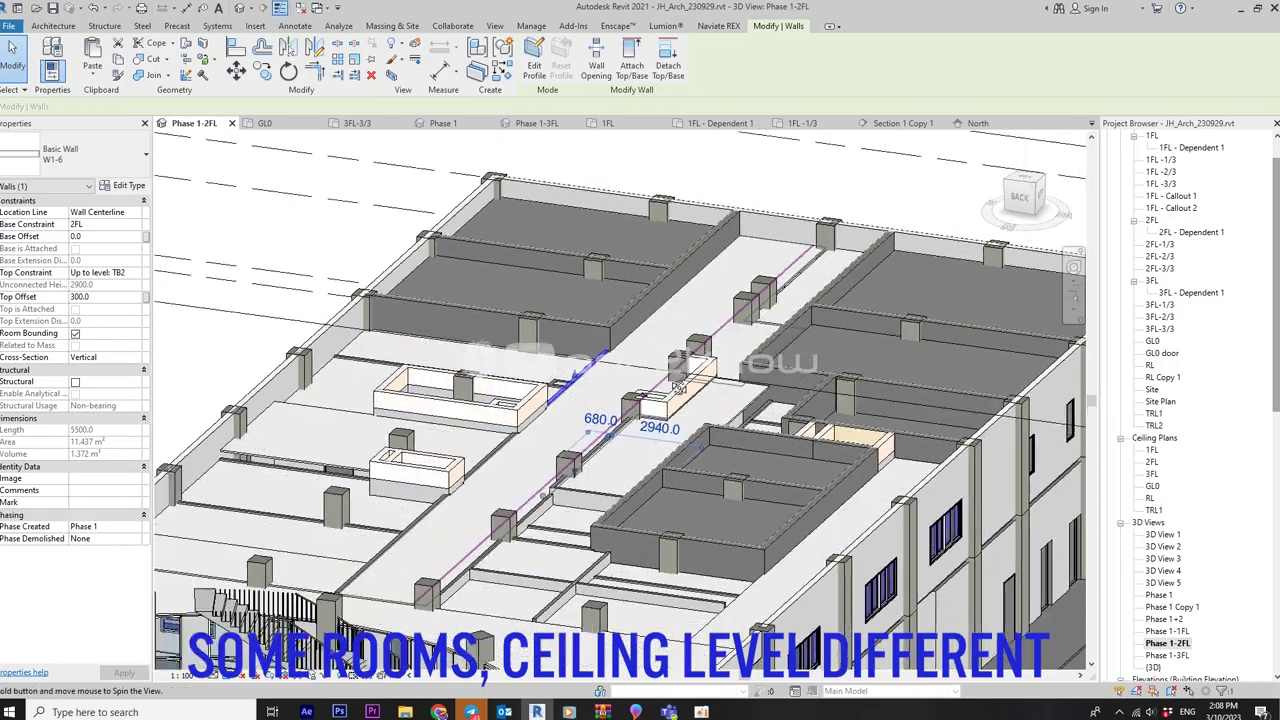
scroll(693, 313, "up", 4)
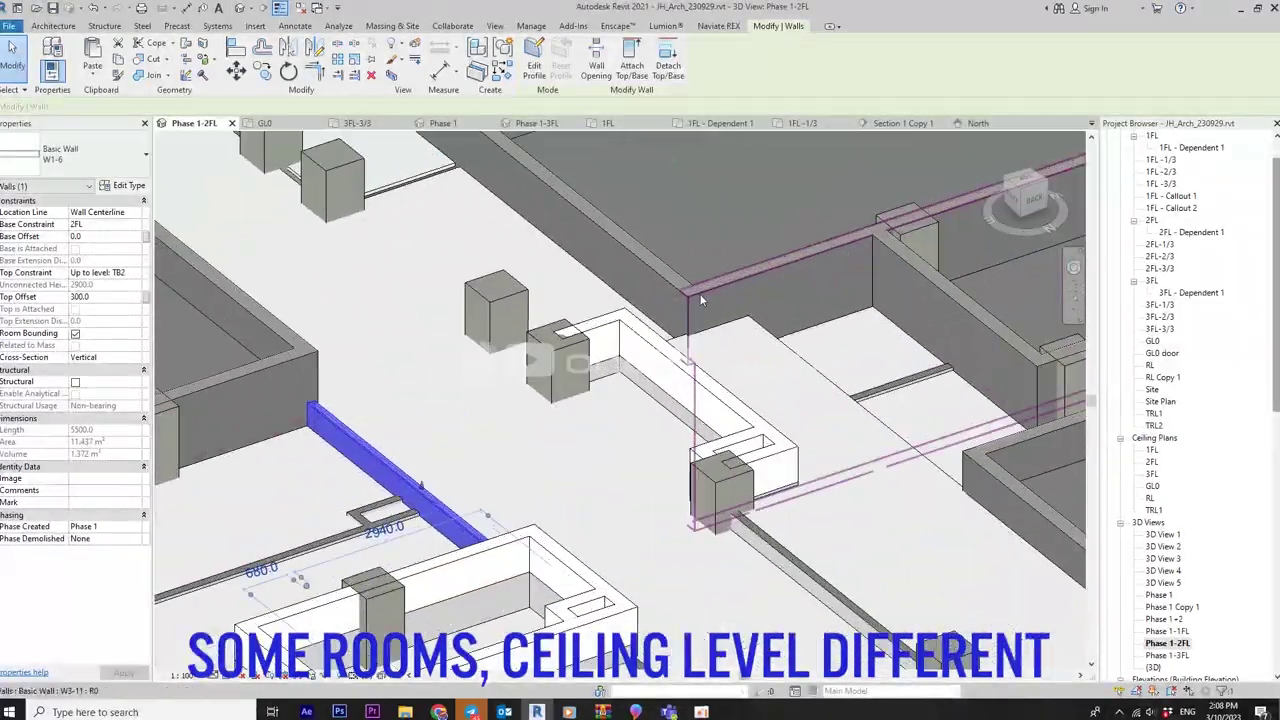
Select the four W1-12 brick walls around the column
scroll(727, 413, "down", 1)
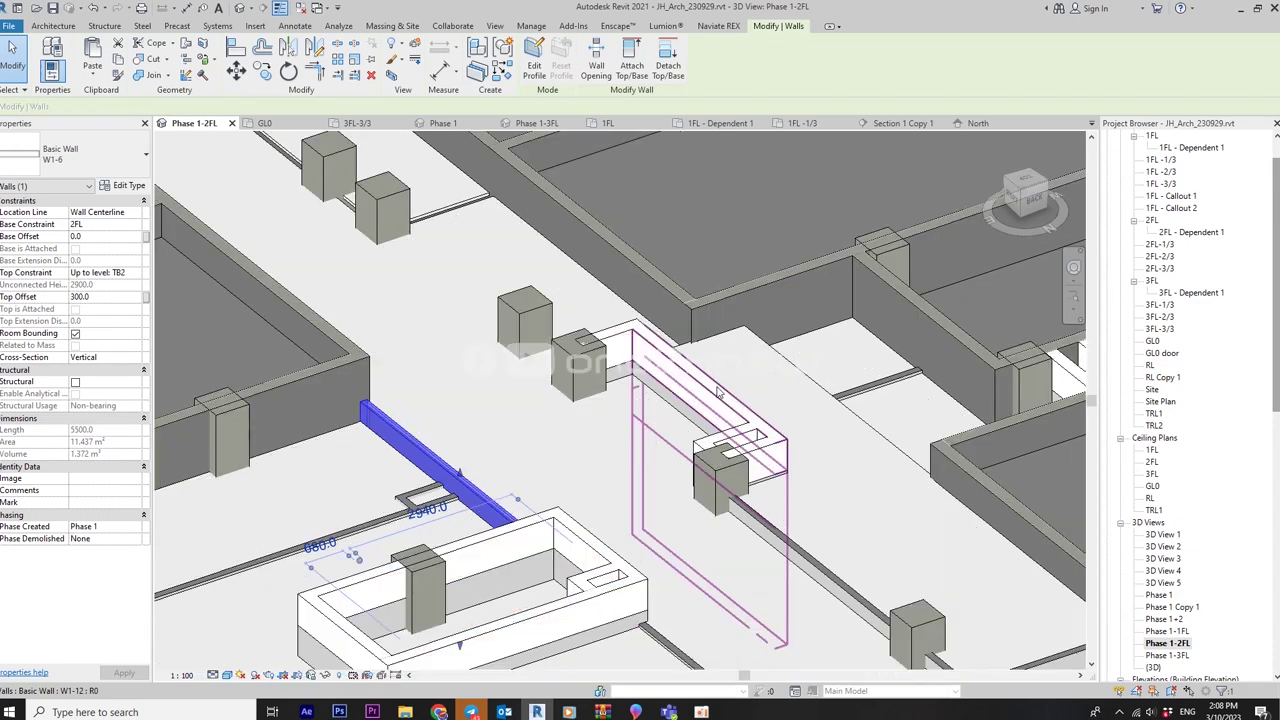
left_click(733, 412)
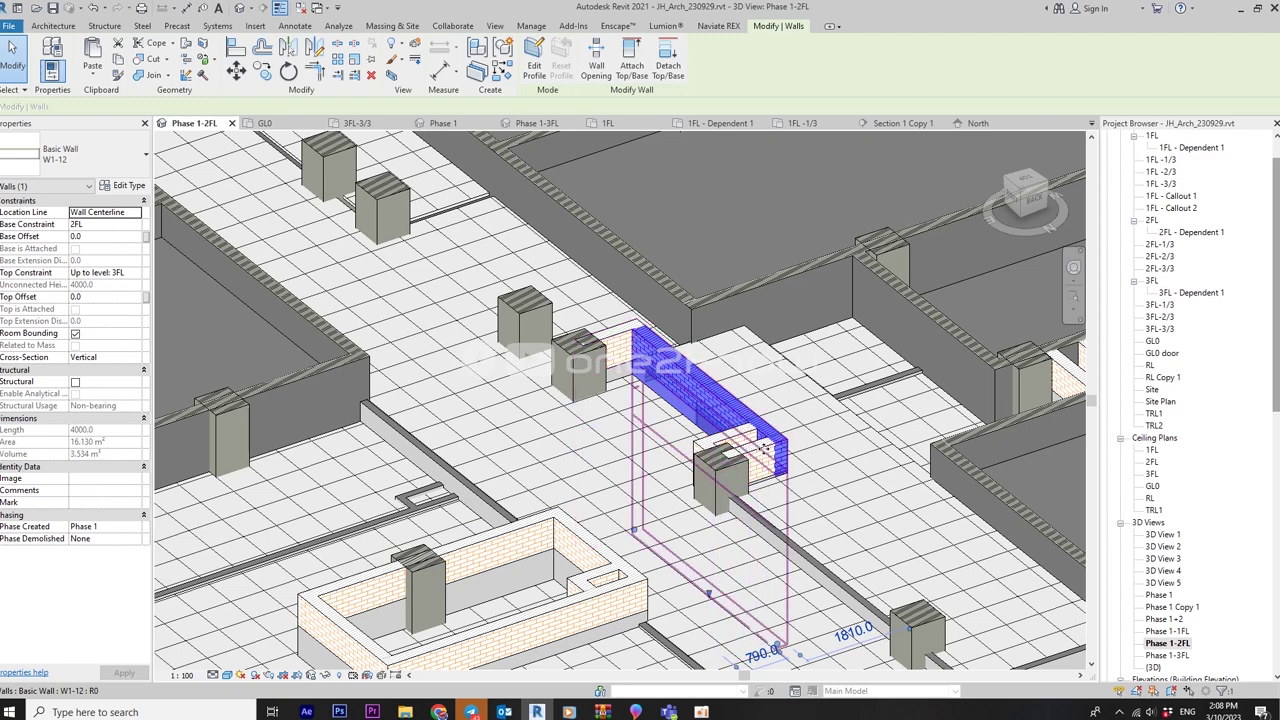
scroll(743, 438, "up", 3)
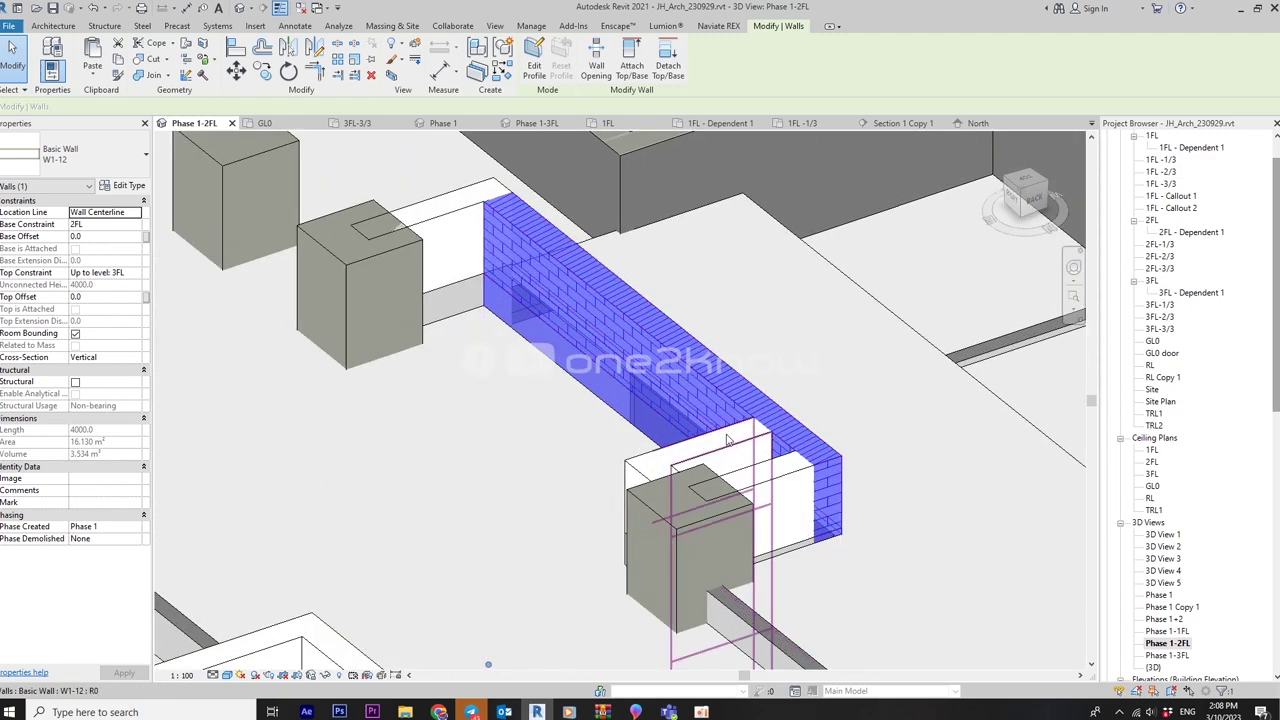
left_click(716, 452, "ctrl")
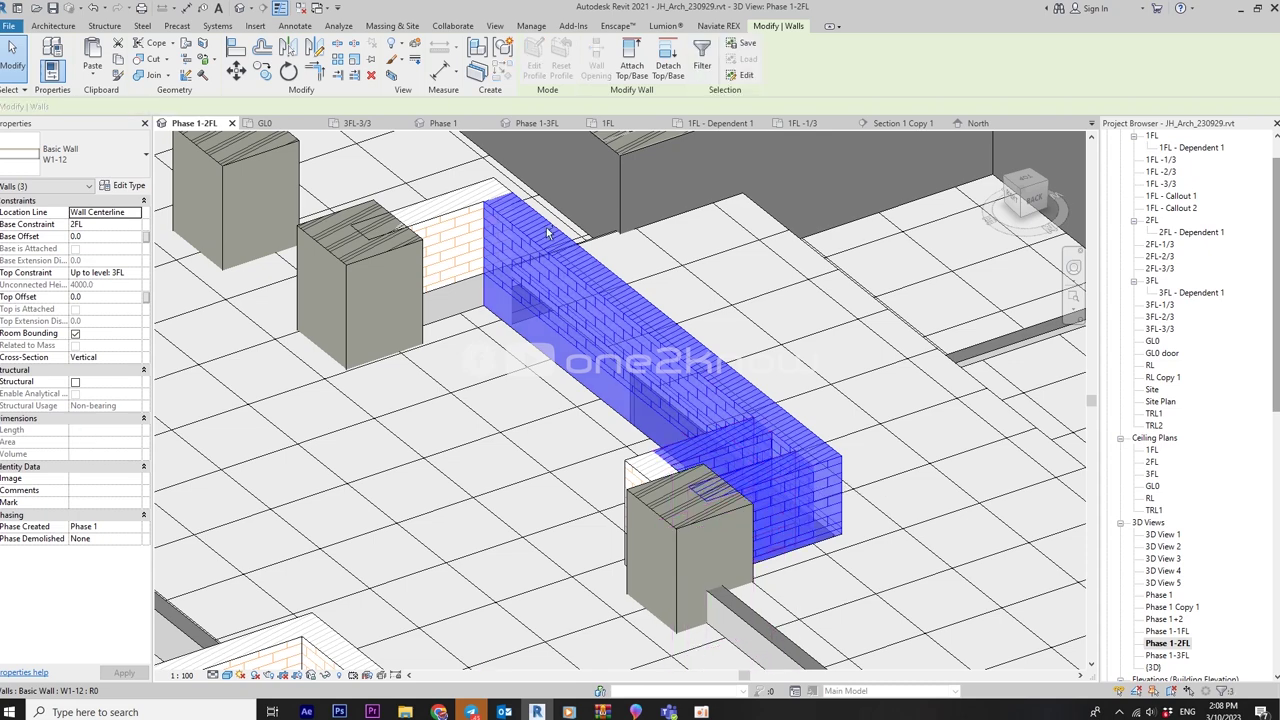
left_click(450, 270, "ctrl")
left_click(449, 222, "ctrl")
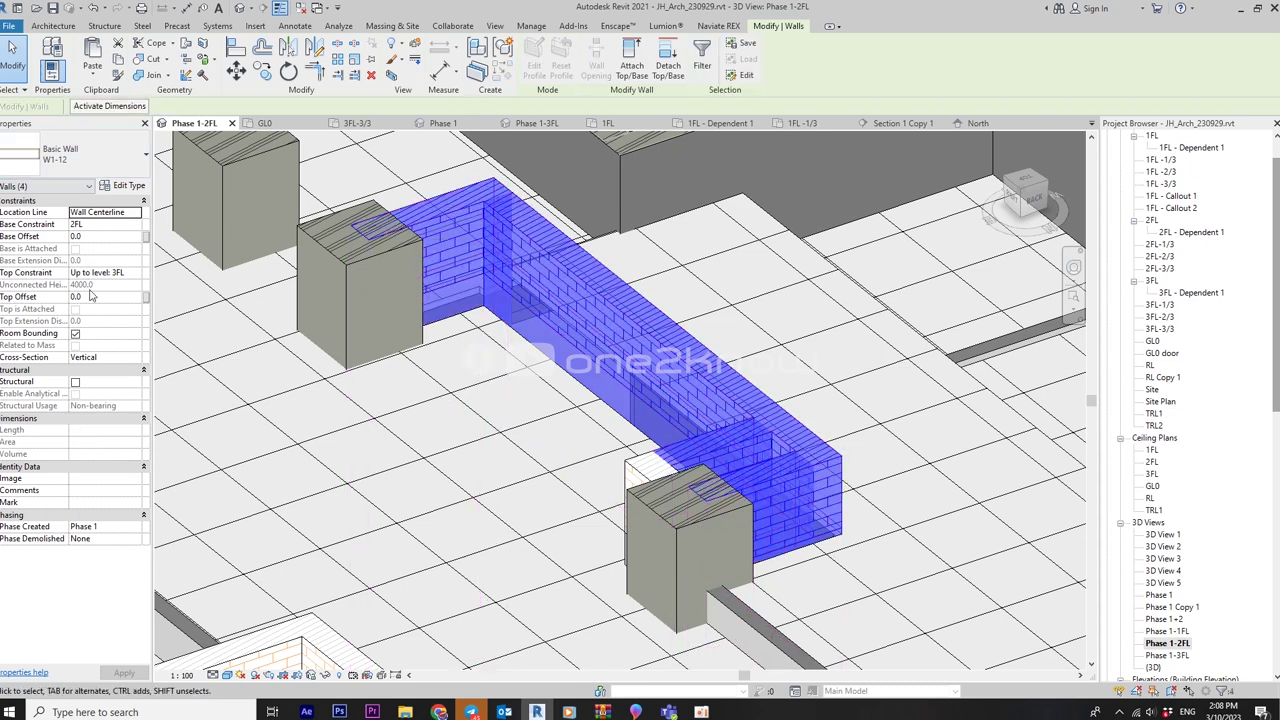
Set the four brick walls to top at TB2 with a 500 offset, then select the short wall by the column
left_click(127, 277)
left_click(136, 273)
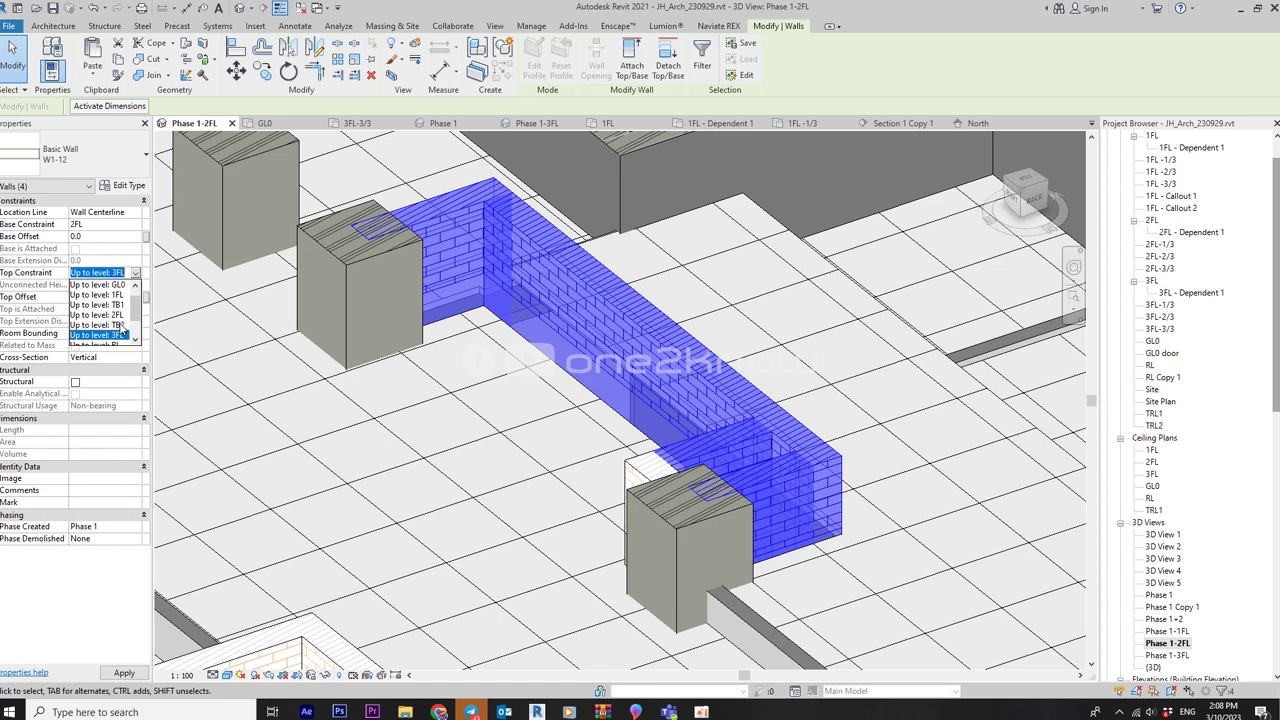
left_click(118, 326)
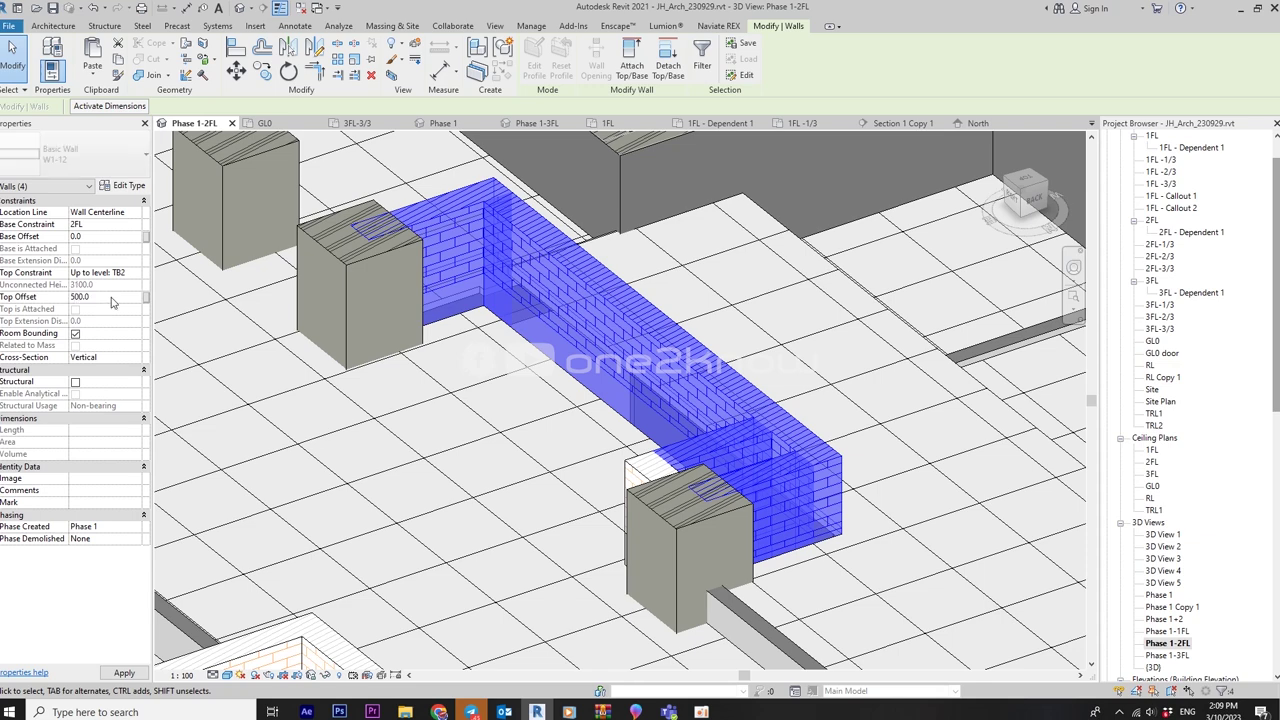
mouse_move(770, 410)
middle_mouse_down("shift")
mouse_move(717, 455)
mouse_move(507, 505)
mouse_move(470, 483)
mouse_move(420, 400)
middle_mouse_up("shift")
scroll(507, 505, "up", 3)
left_click(470, 483)
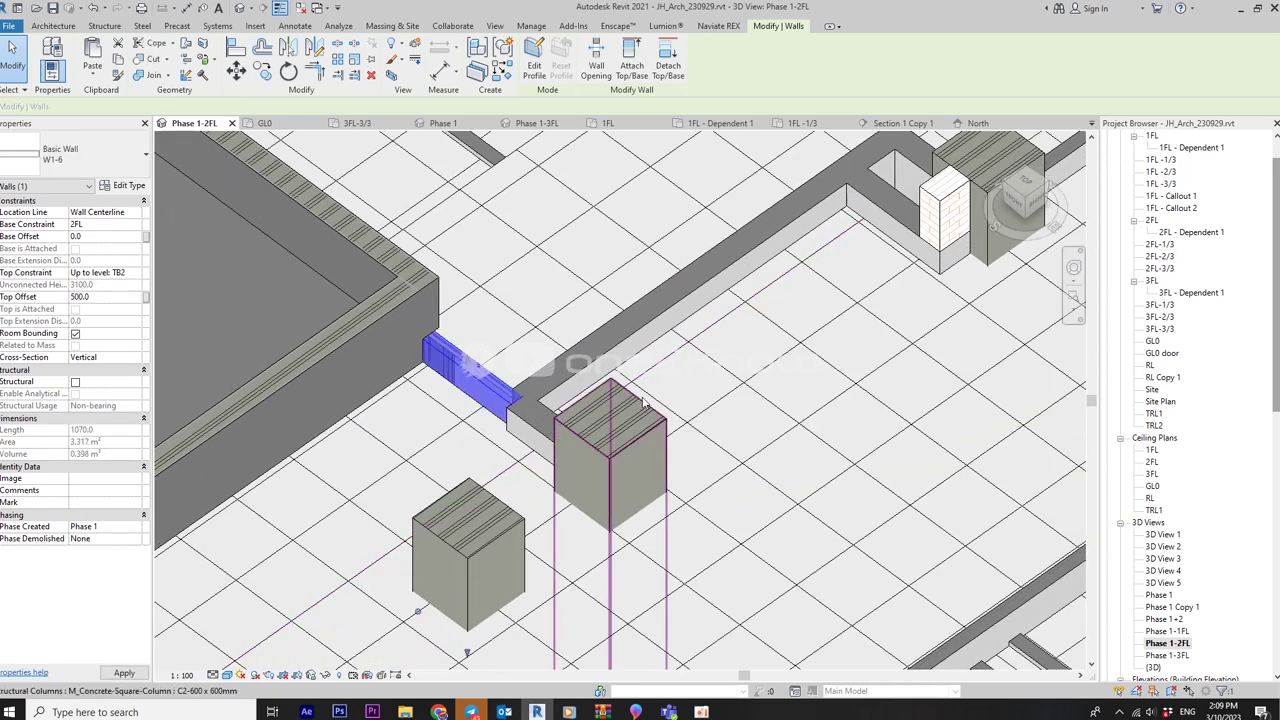
Look down on the 3000-high 2FL ceiling and select the 9490-long W3-11 wall beside it
scroll(674, 443, "down", 2)
scroll(791, 323, "down", 2)
scroll(780, 372, "down", 2)
scroll(780, 372, "down", 2)
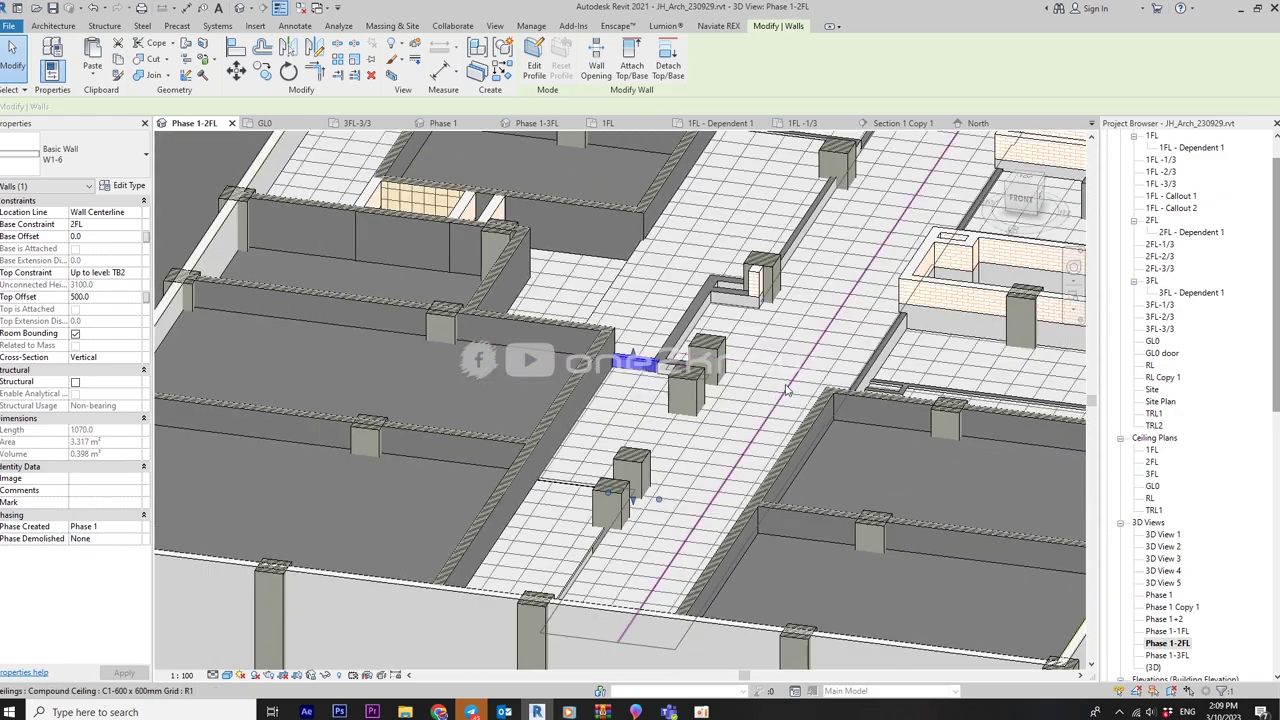
mouse_move(780, 372)
middle_mouse_down("shift")
mouse_move(862, 376)
mouse_move(741, 401)
middle_mouse_up("shift")
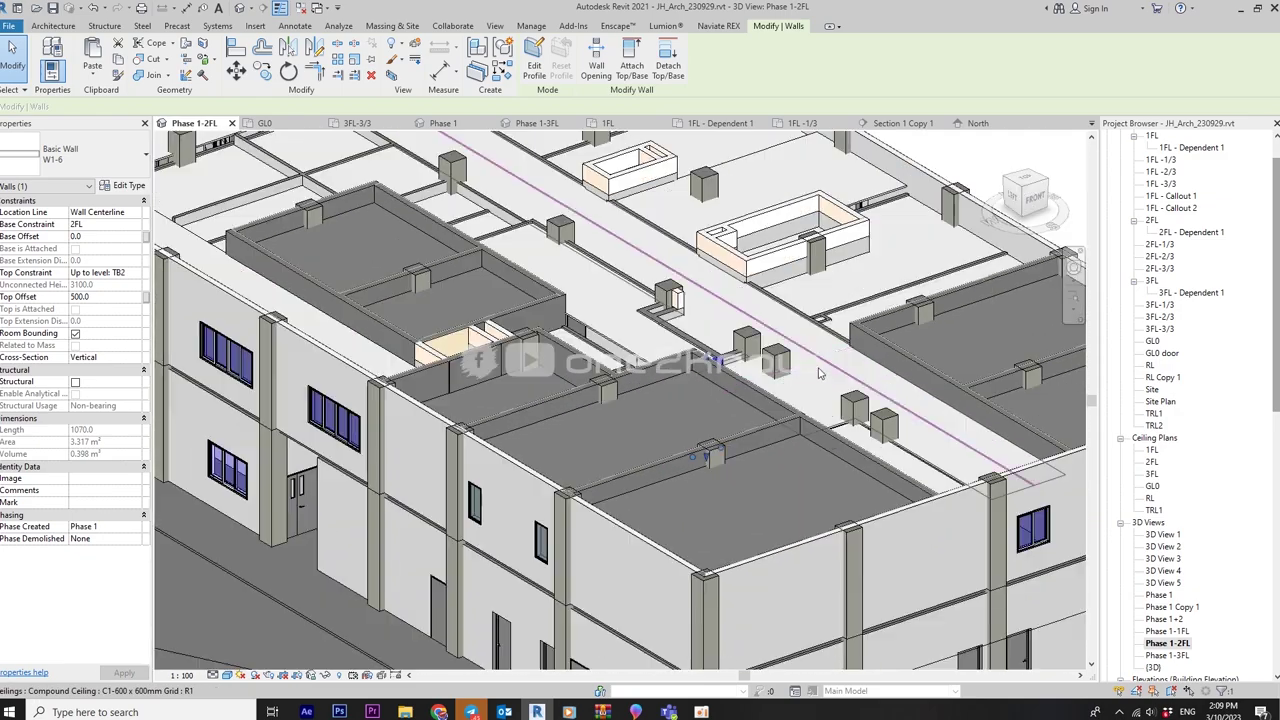
left_click(741, 401)
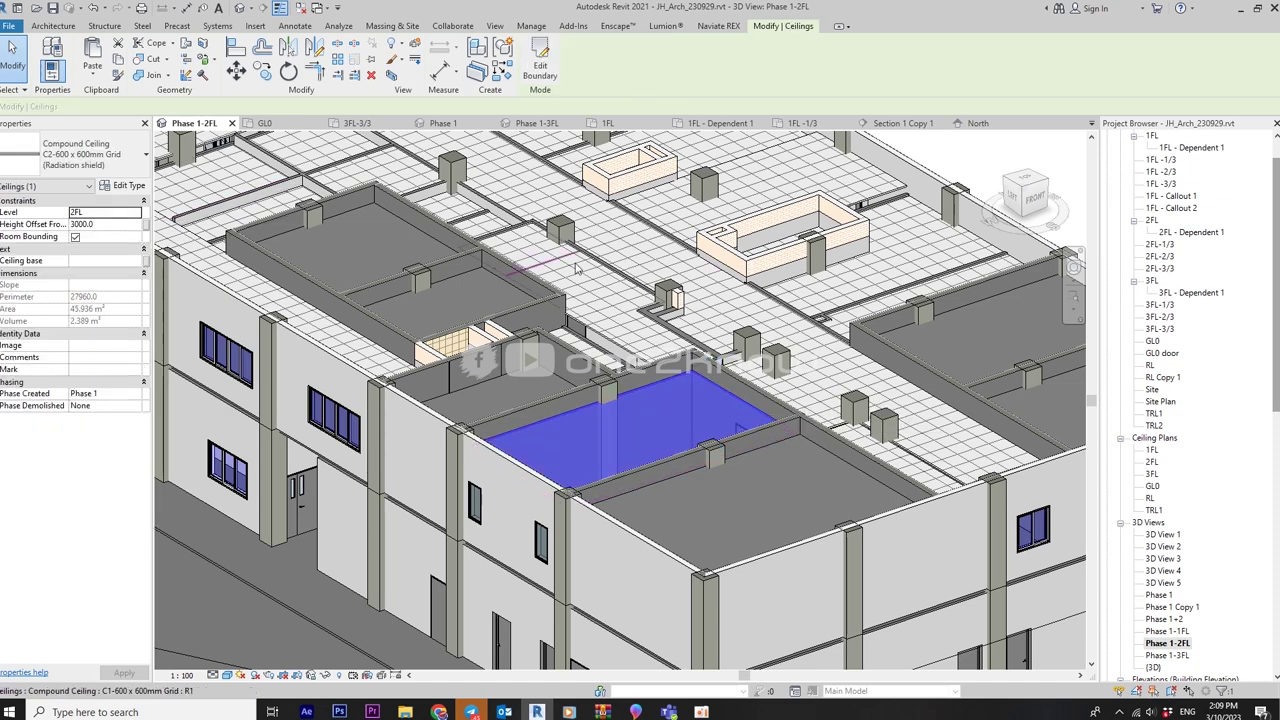
middle_click_drag(739, 427, 700, 440, "shift")
mouse_move(560, 230)
middle_mouse_down()
mouse_move(605, 511)
mouse_move(523, 457)
middle_mouse_up()
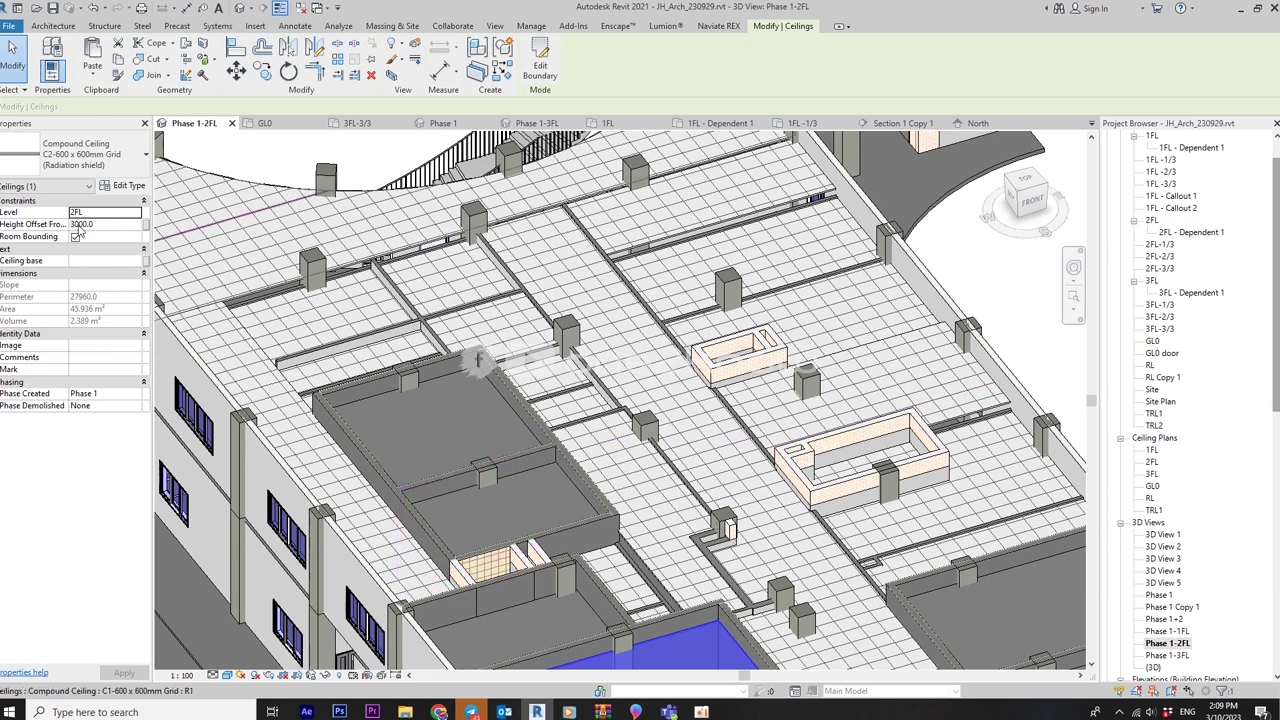
left_click(488, 390)
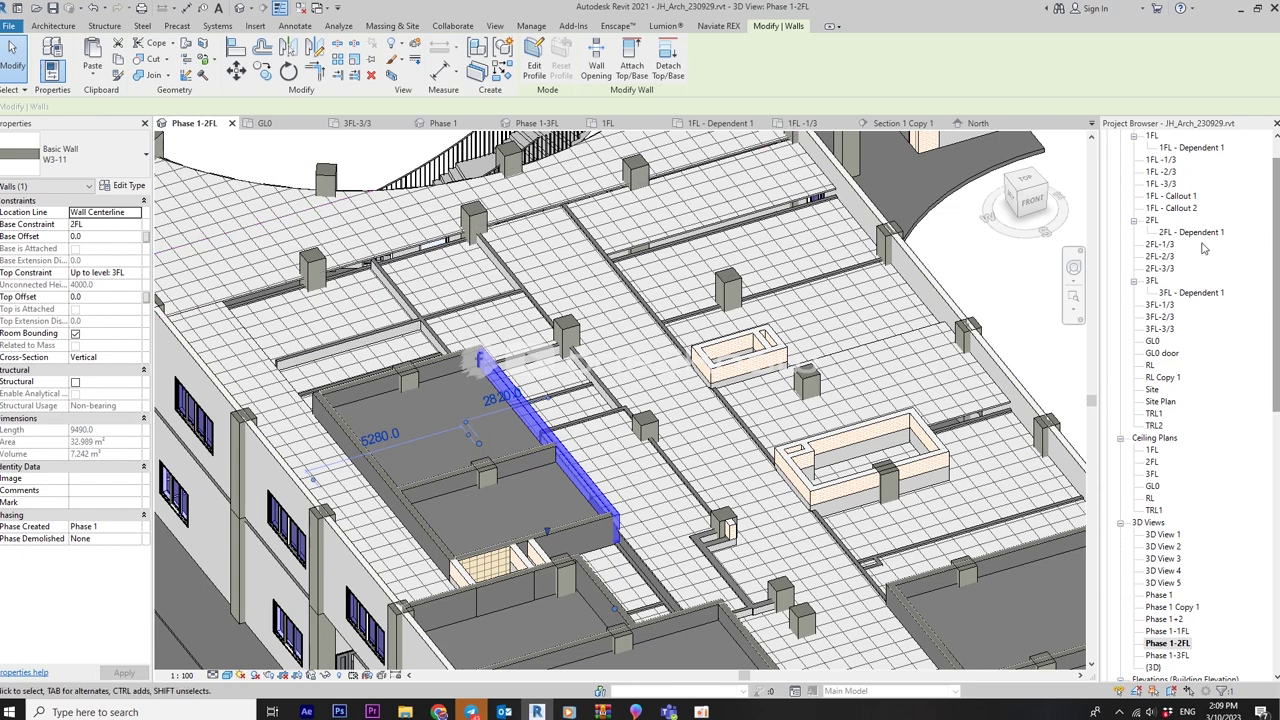
In the 2FL plan, select all visible W3-11 walls
double_click(1153, 222)
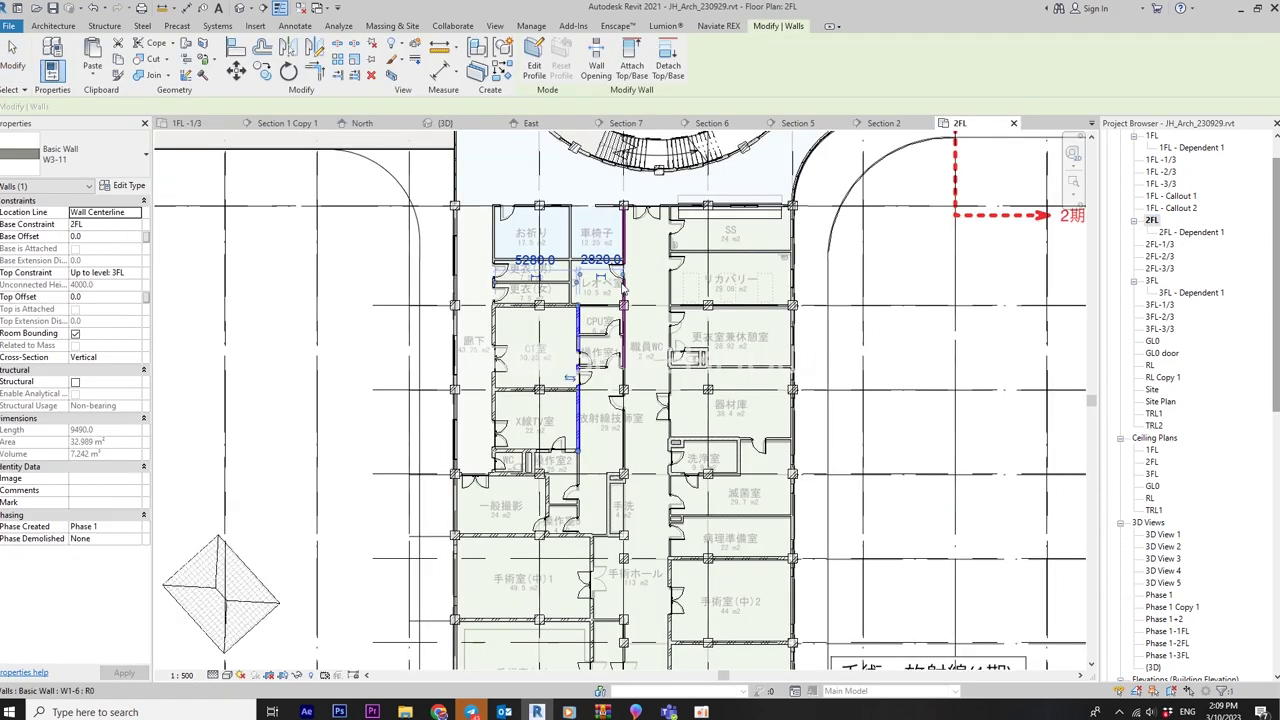
scroll(612, 330, "down", 2)
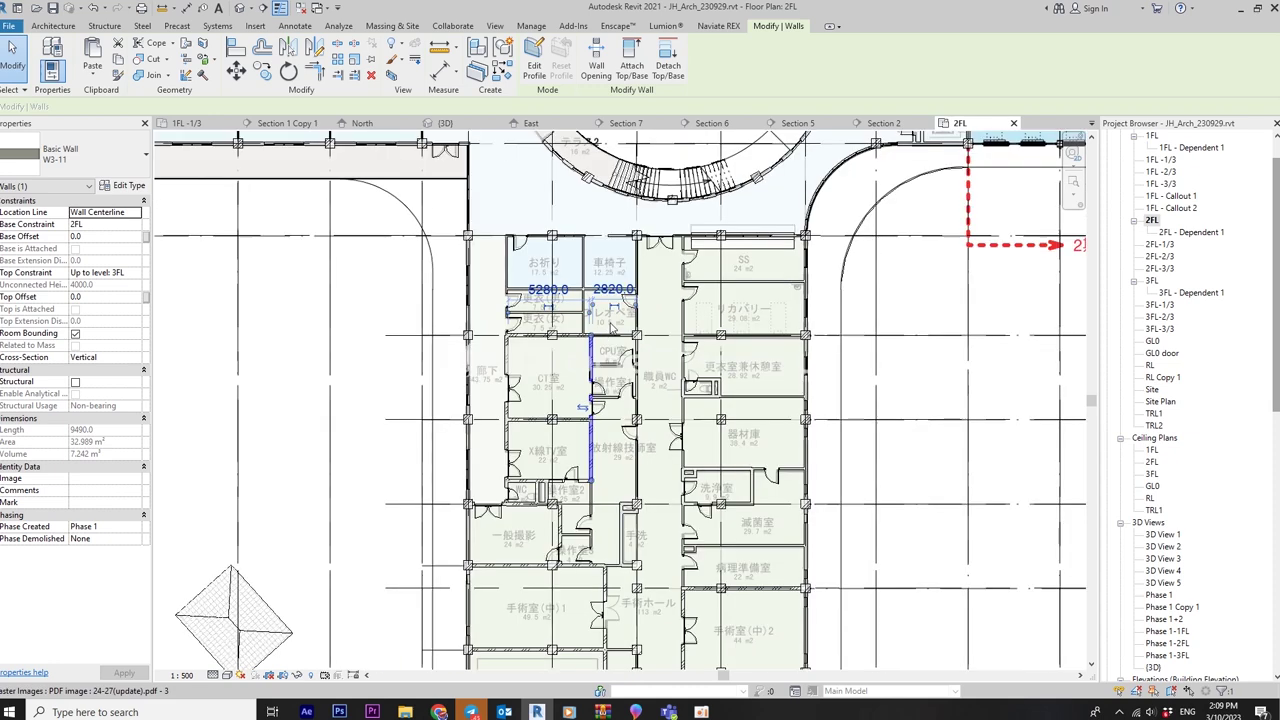
right_click(588, 351)
mouse_move(635, 453)
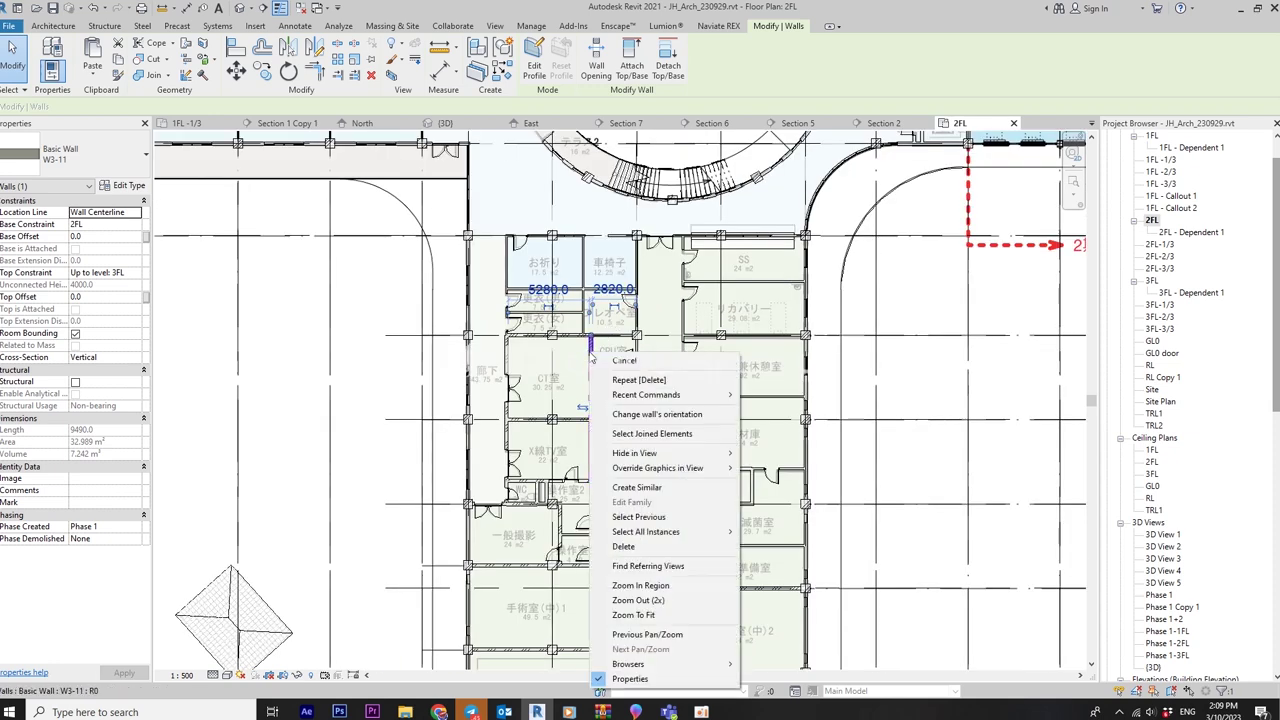
left_click(762, 535)
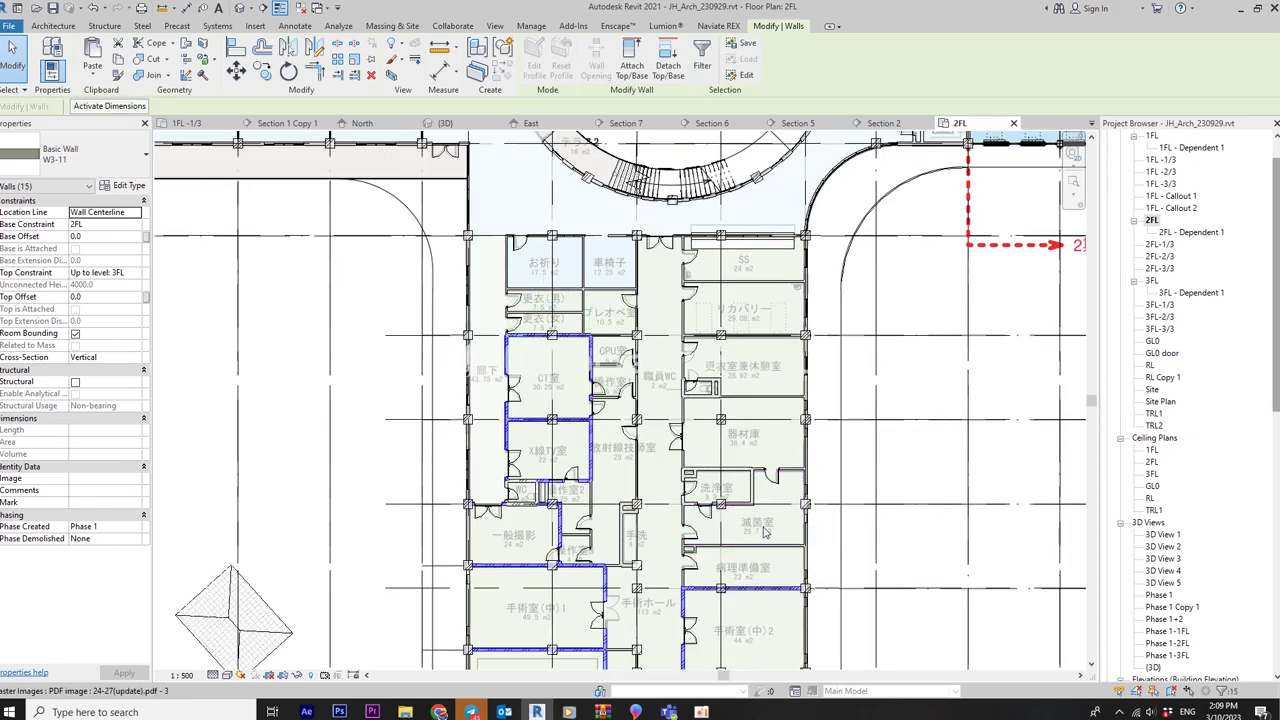
Set the fifteen W3-11 walls to top at TB2 with a 500 offset, back in the 3D view
scroll(762, 535, "down", 2)
scroll(620, 400, "down", 2)
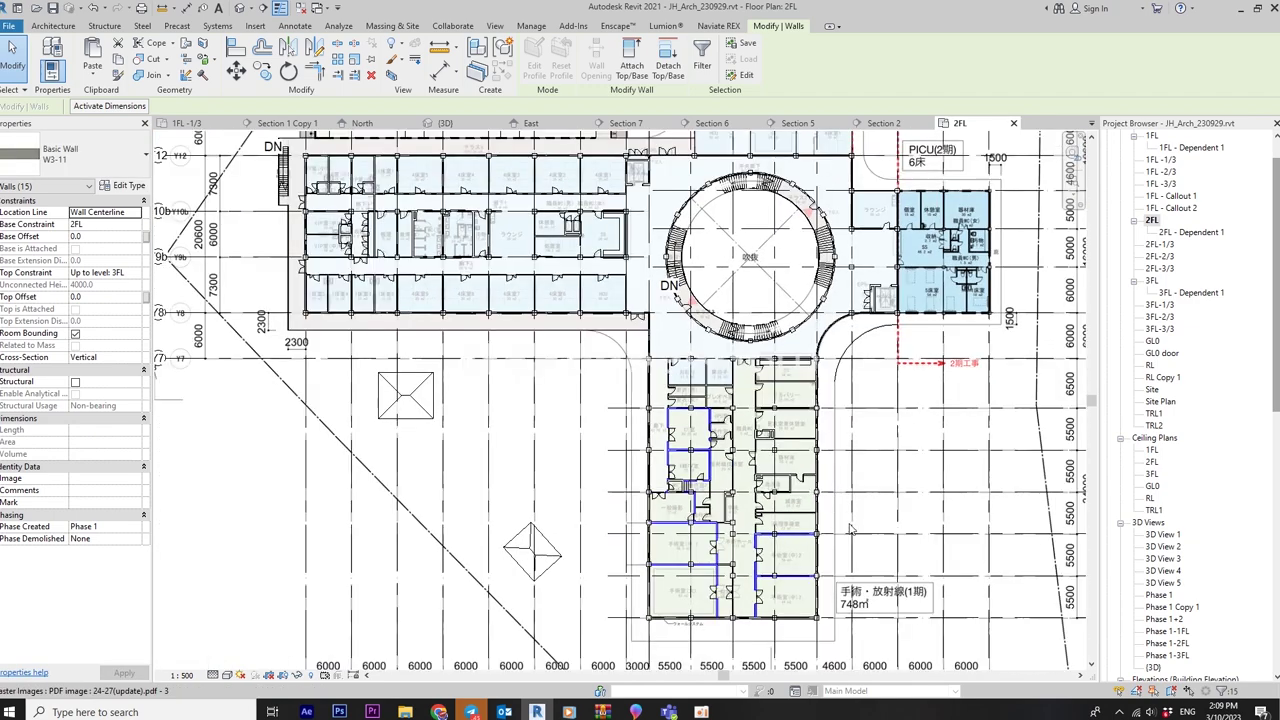
scroll(729, 400, "up", 1)
scroll(729, 400, "up", 4)
left_click(137, 274)
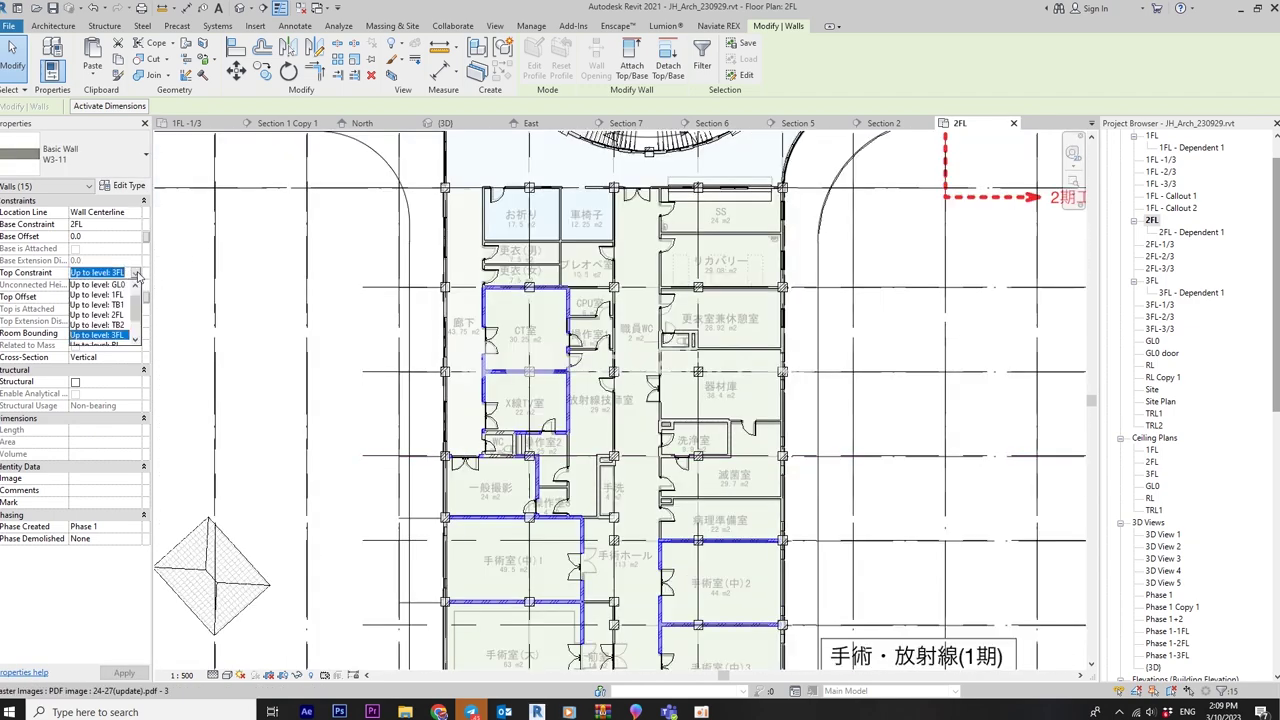
left_click(116, 325)
type("500")
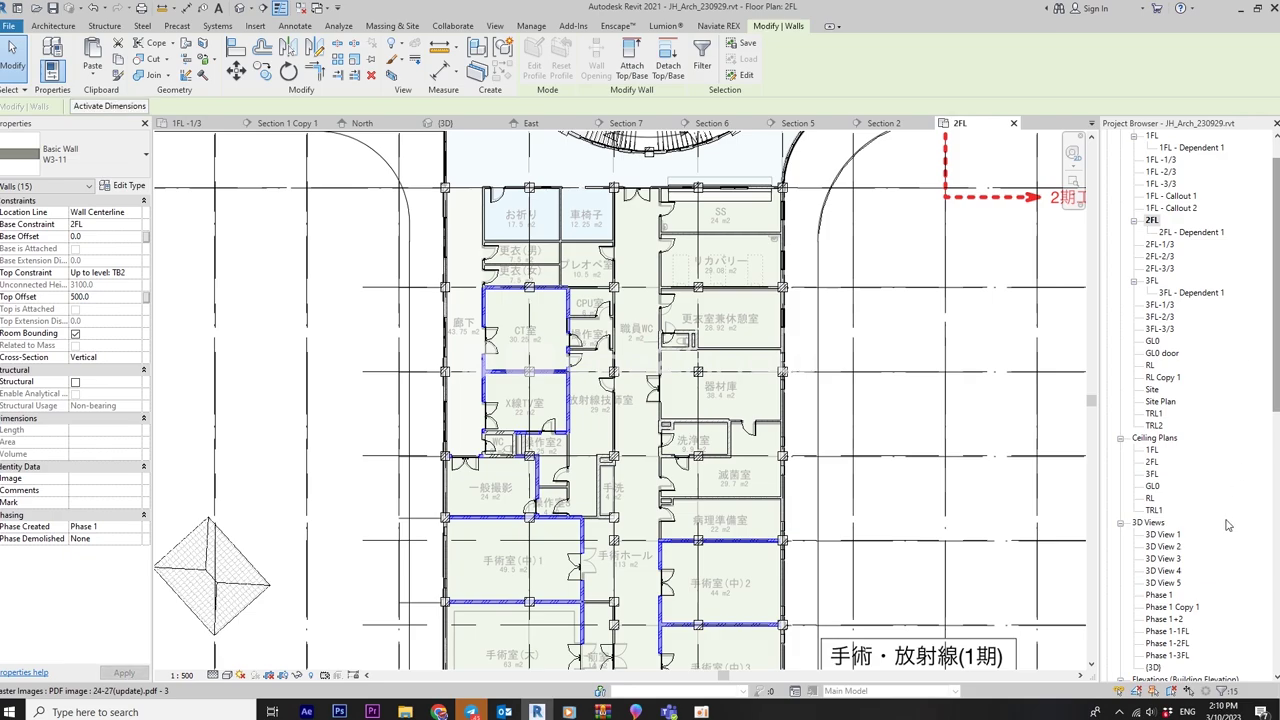
double_click(1168, 643)
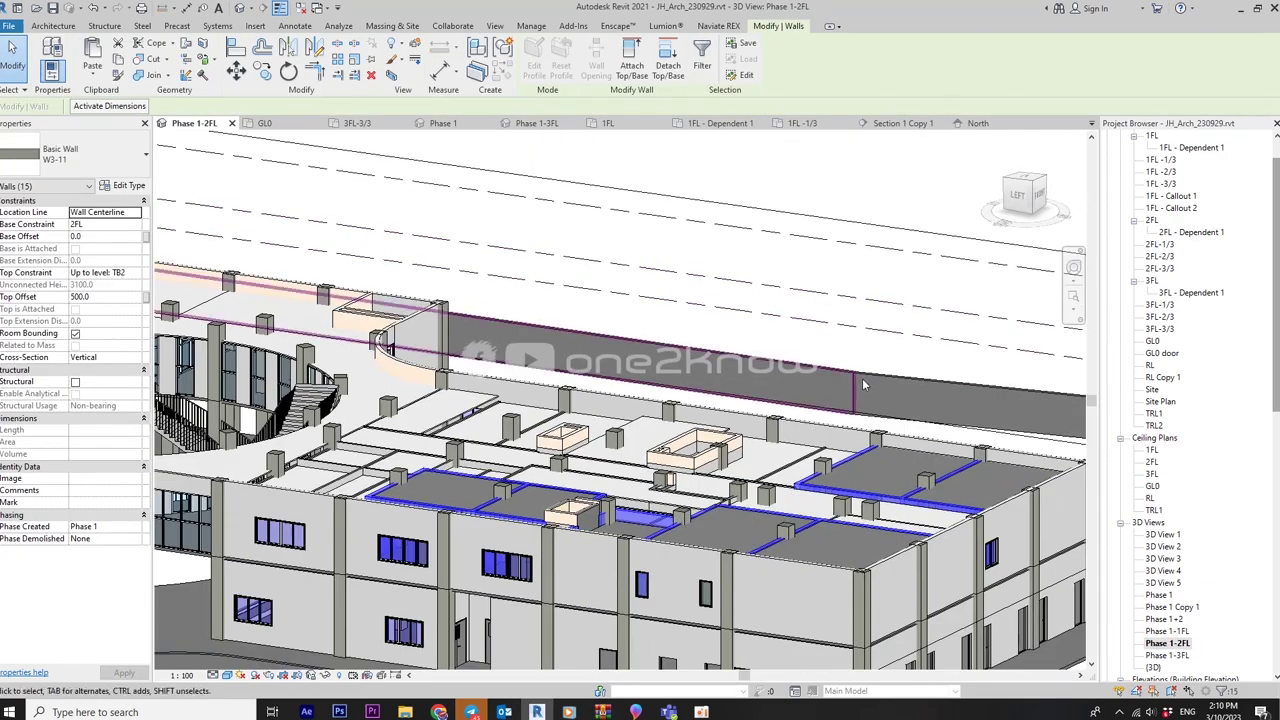
Check the shortened W3-11 walls, then select the 3500-long W1-6 wall by the pink enclosure
middle_click_drag(755, 384, 818, 484, "shift")
middle_click_drag(768, 551, 796, 460, "shift")
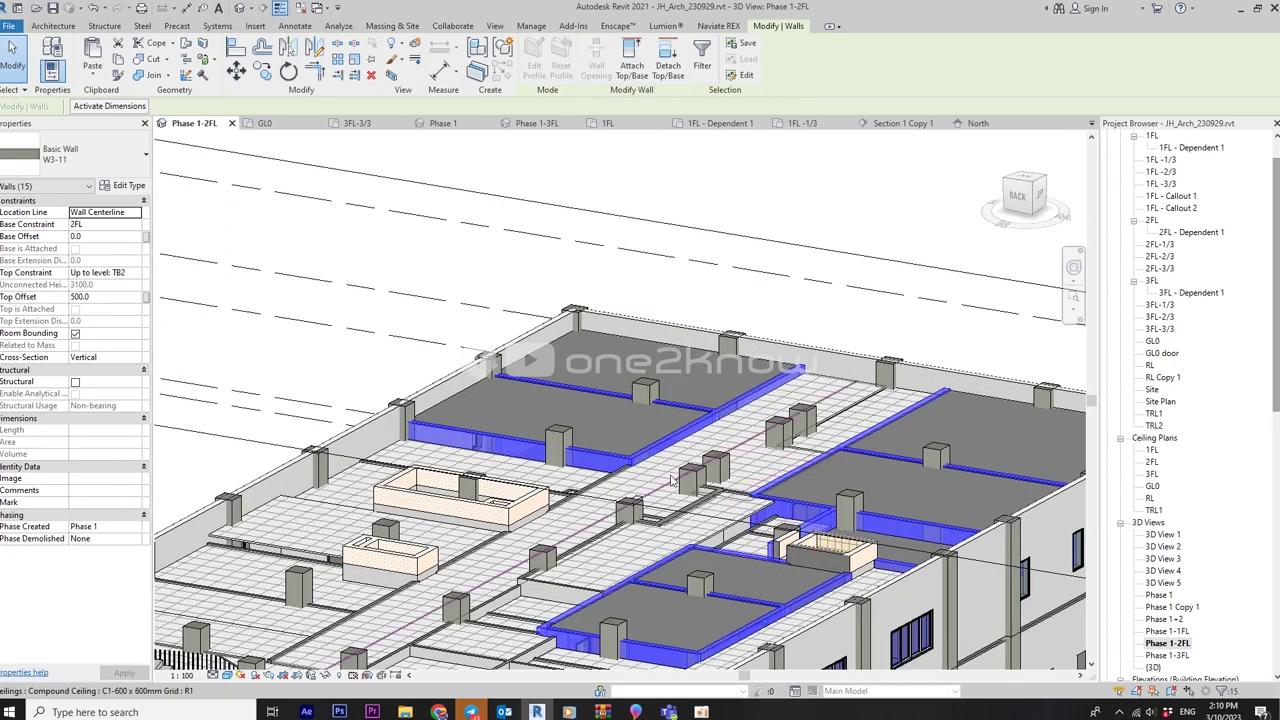
mouse_move(803, 460)
middle_mouse_down("shift")
mouse_move(663, 545)
mouse_move(484, 466)
middle_mouse_up("shift")
scroll(663, 545, "down", 3)
scroll(485, 468, "up", 3)
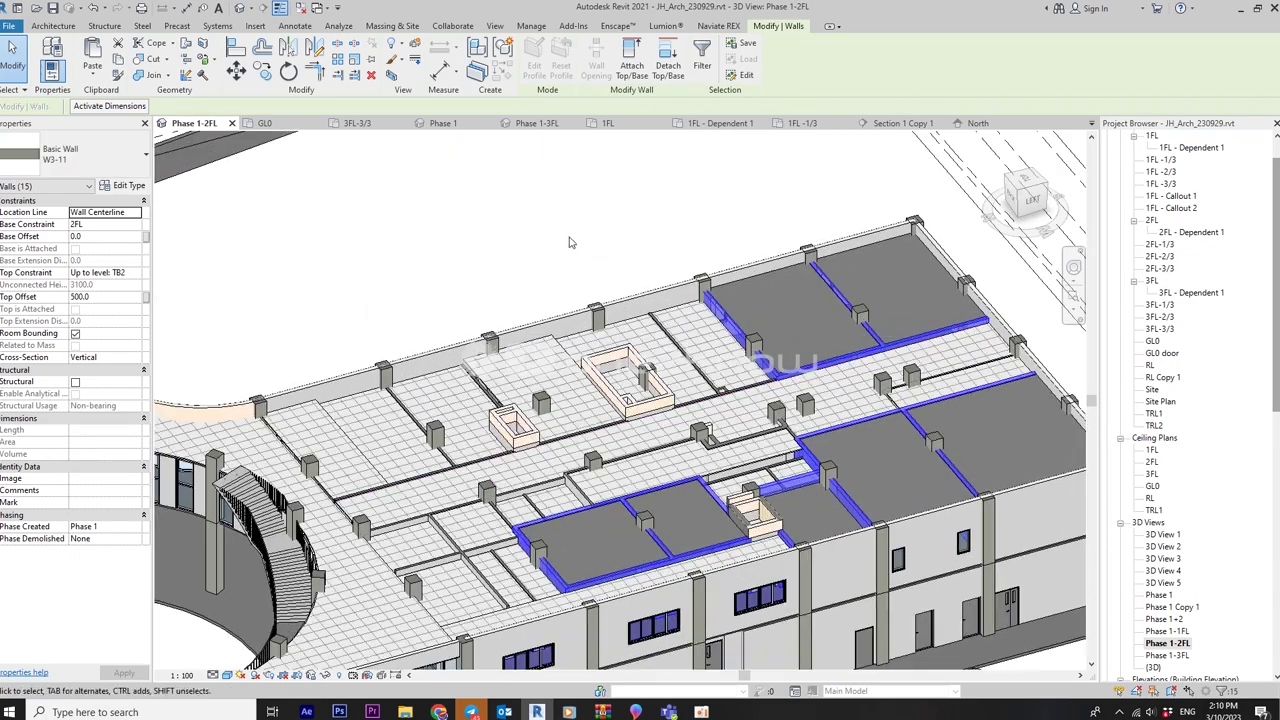
key("Escape")
middle_click_drag(485, 468, 741, 345, "shift")
scroll(741, 345, "up", 3)
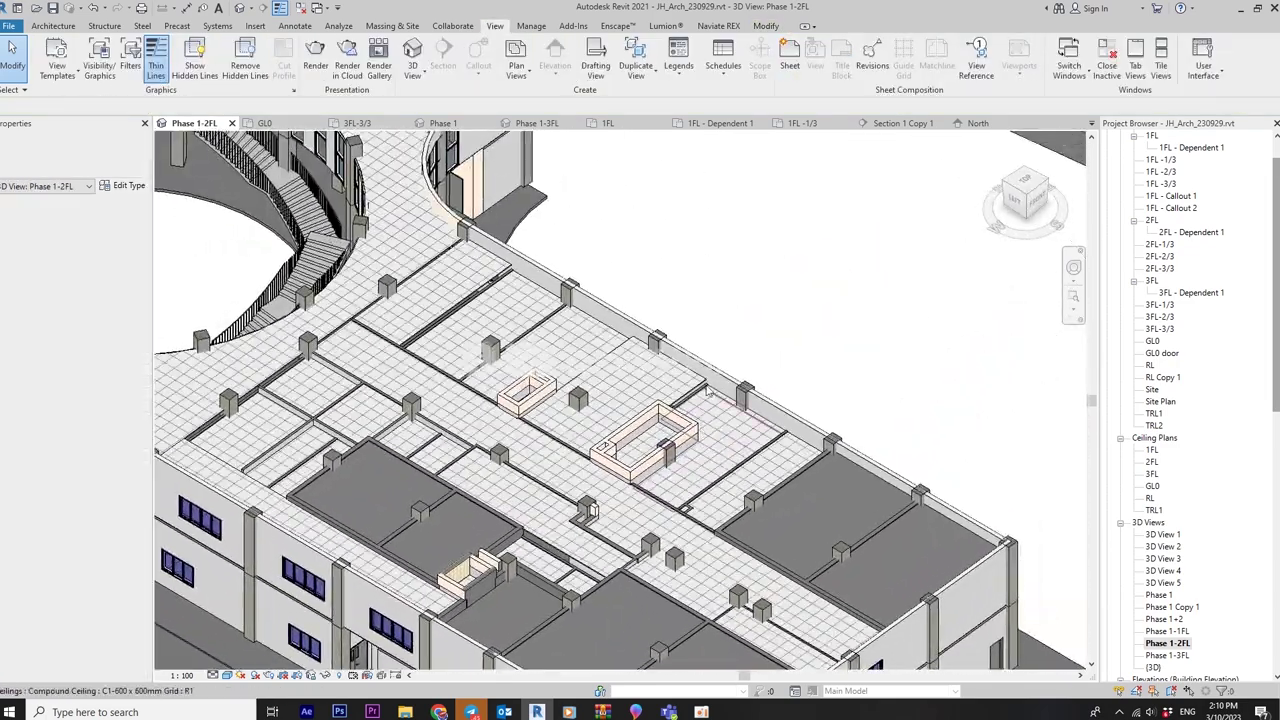
scroll(720, 375, "up", 4)
left_click(686, 410)
Give the 3500-long W1-6 wall a 300 top offset above TB2
scroll(686, 410, "down", 2)
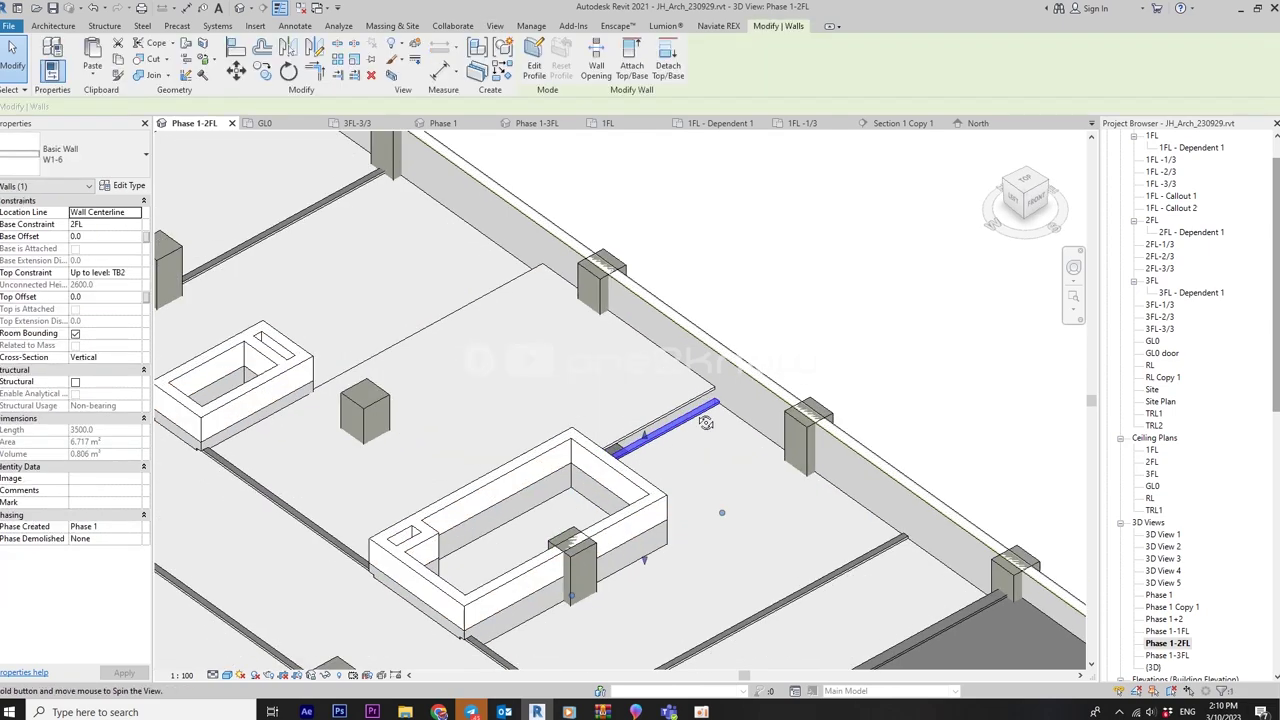
middle_click_drag(700, 508, 566, 371, "shift")
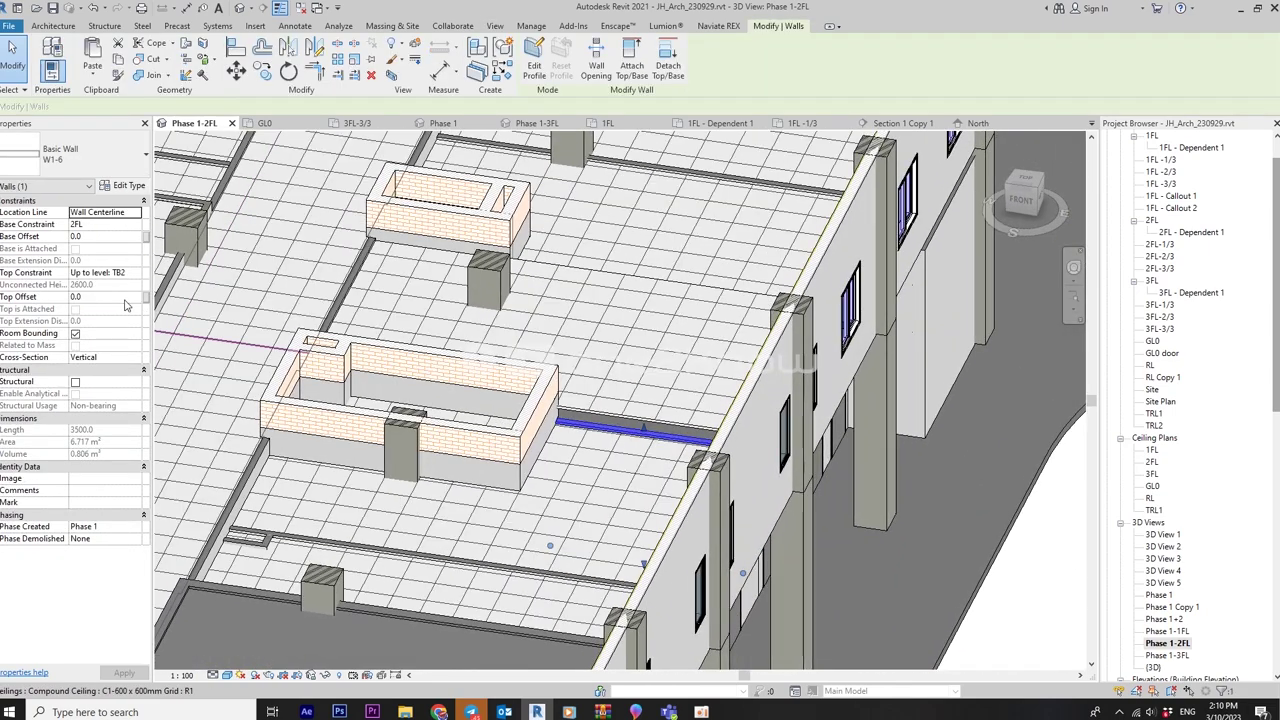
left_click(124, 298)
type("300")
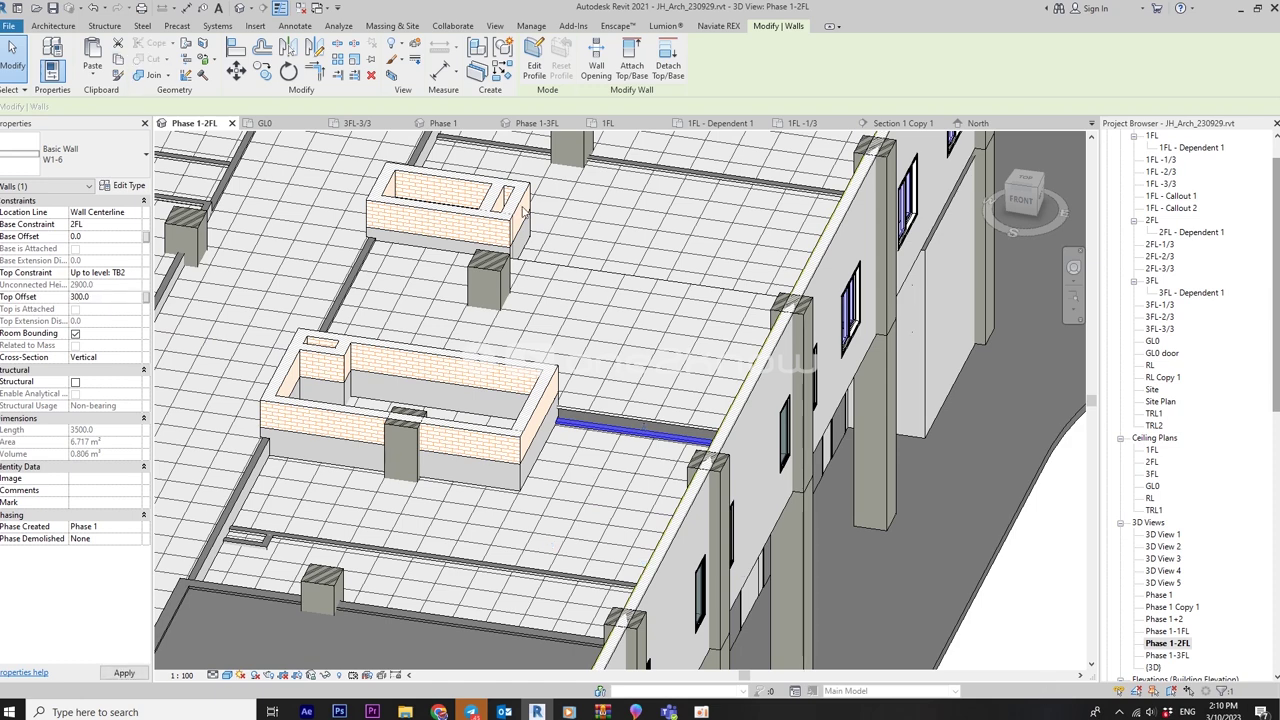
scroll(590, 537, "up", 3)
mouse_move(560, 480)
middle_mouse_down("shift")
mouse_move(590, 537)
mouse_move(797, 418)
middle_mouse_up("shift")
scroll(590, 537, "down", 3)
scroll(797, 418, "up", 3)
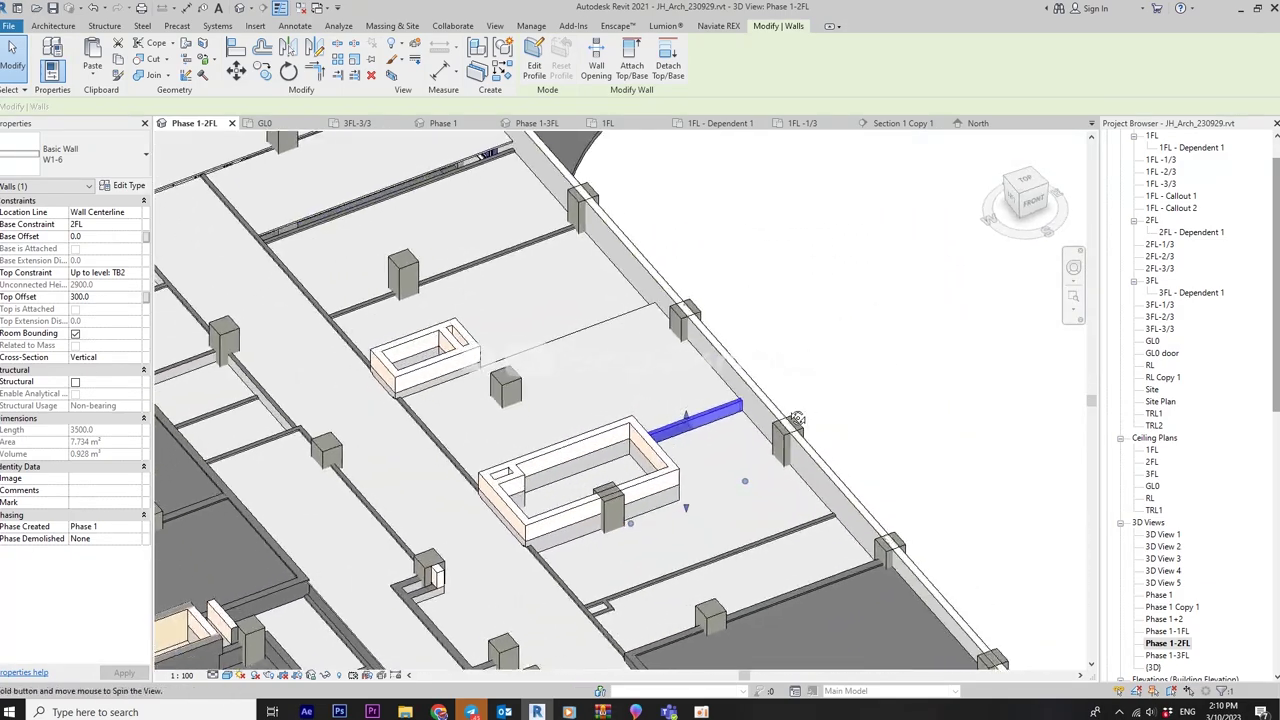
scroll(650, 465, "up", 2)
scroll(650, 465, "up", 2)
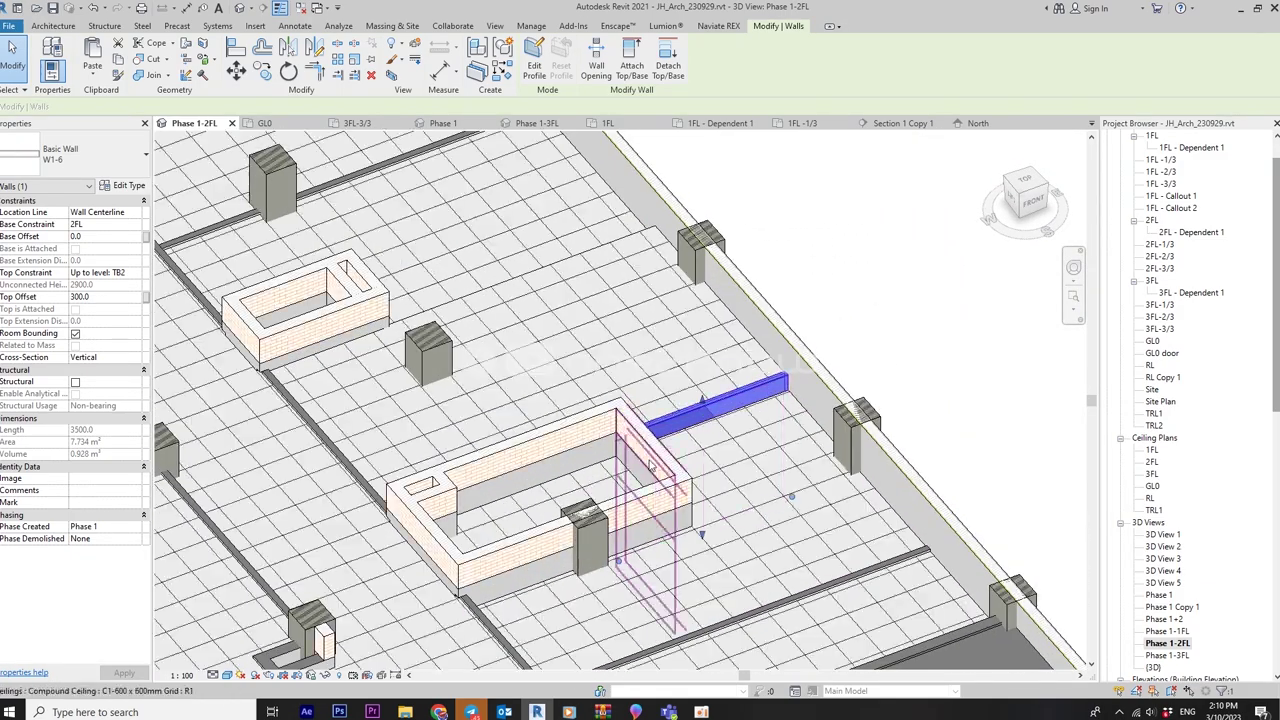
Make the six W1-12 enclosure walls top at TB2 with a 300 offset, 2900 high
key("Tab")
left_click(655, 462)
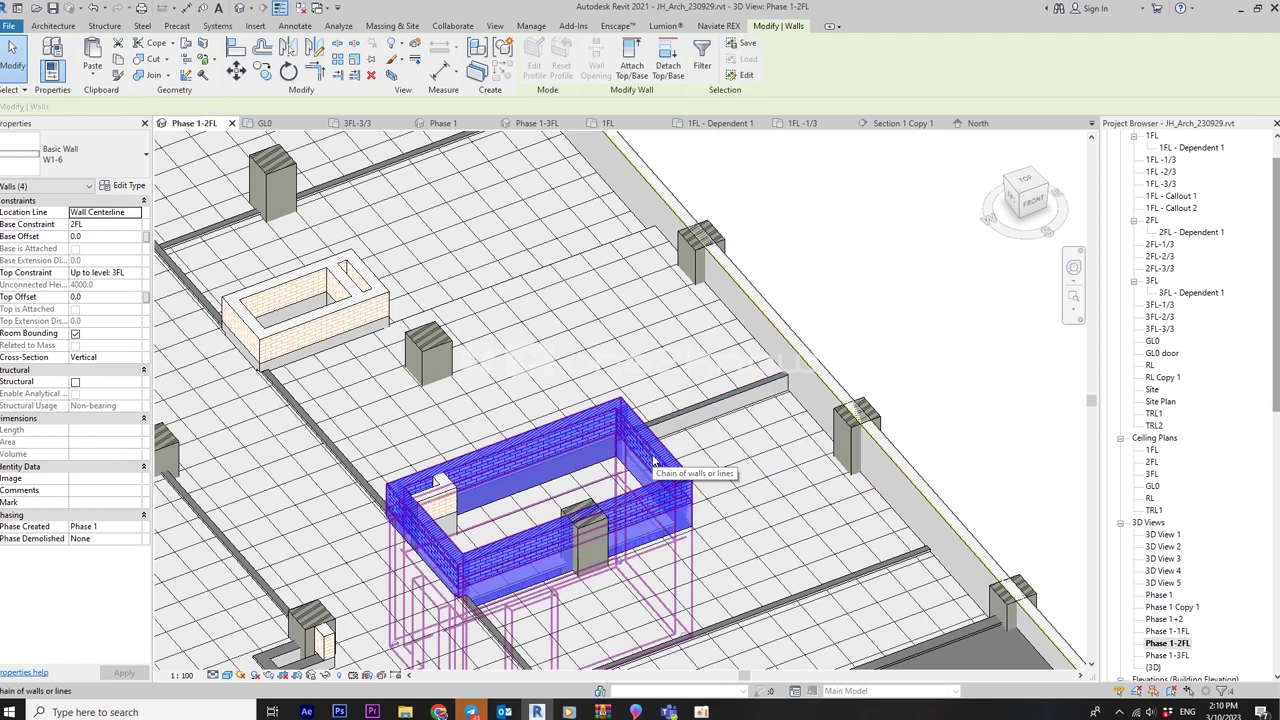
left_click_drag(471, 481, 433, 500)
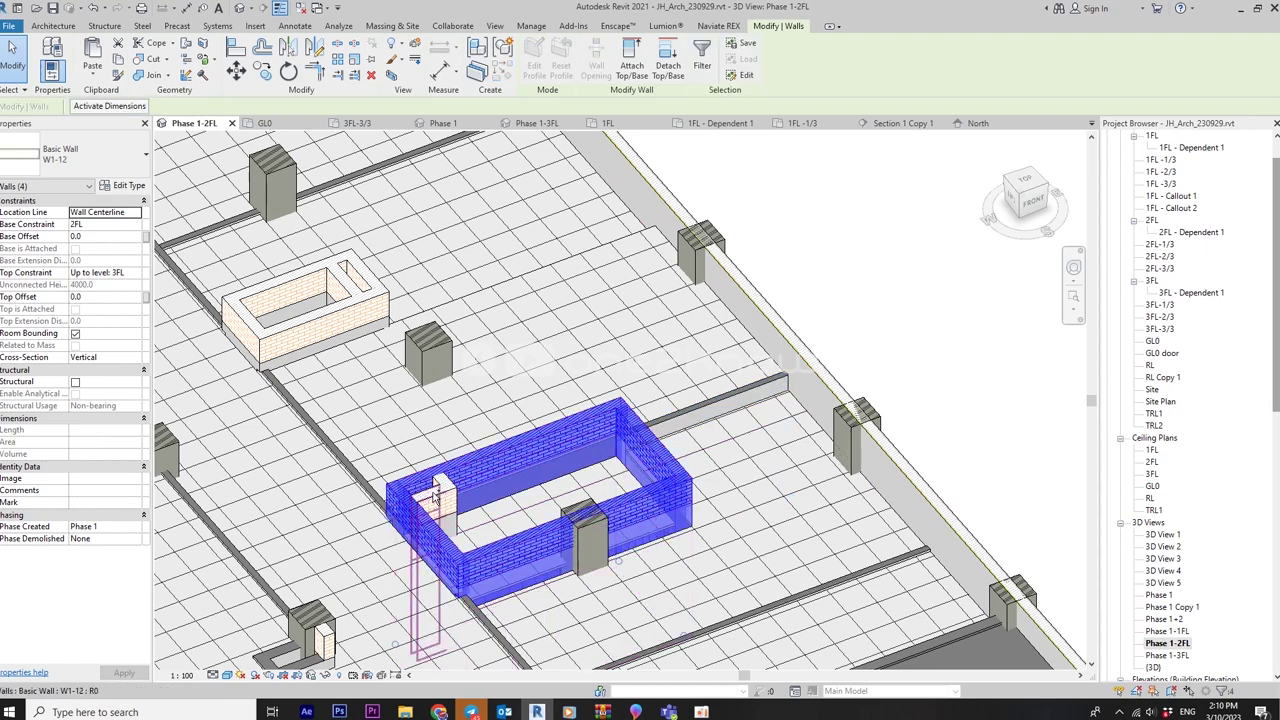
left_click(441, 490, "ctrl")
left_click(444, 482, "ctrl")
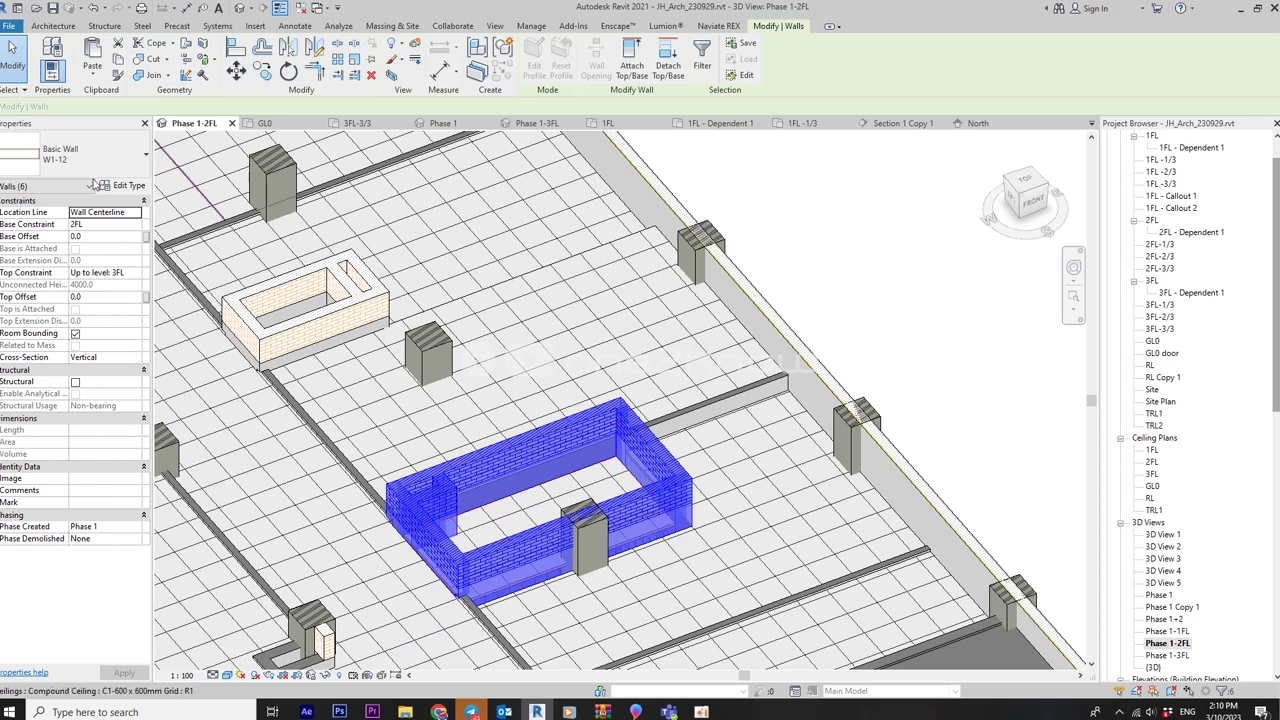
left_click(137, 276)
left_click(121, 325)
type("300")
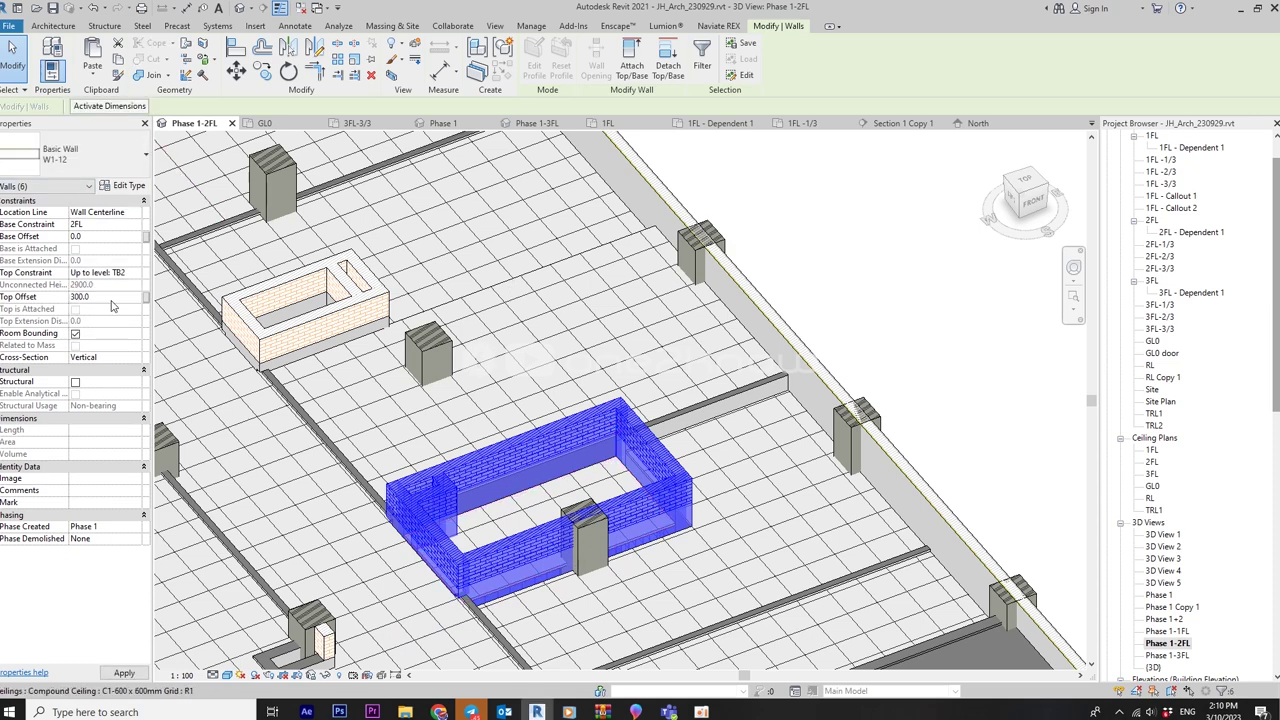
mouse_move(640, 440)
middle_mouse_down("shift")
mouse_move(737, 460)
mouse_move(422, 326)
middle_mouse_up("shift")
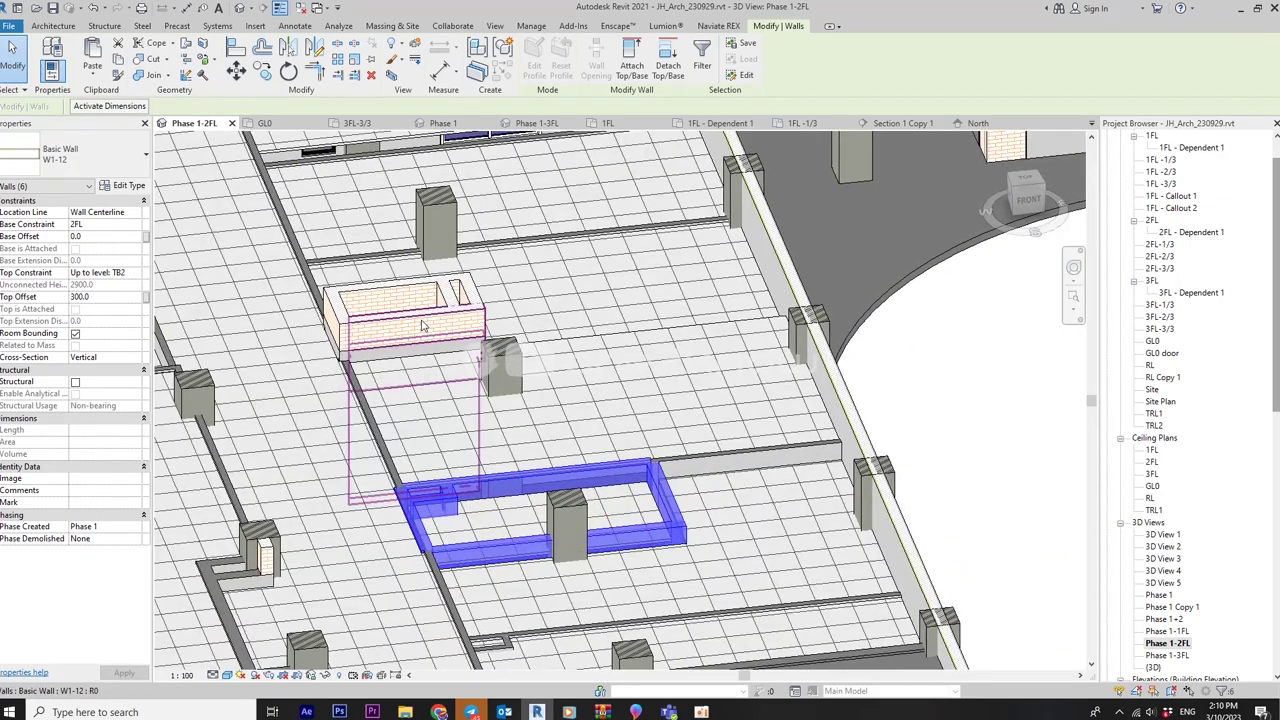
mouse_move(422, 326)
middle_mouse_down("shift")
mouse_move(720, 412)
mouse_move(487, 437)
middle_mouse_up("shift")
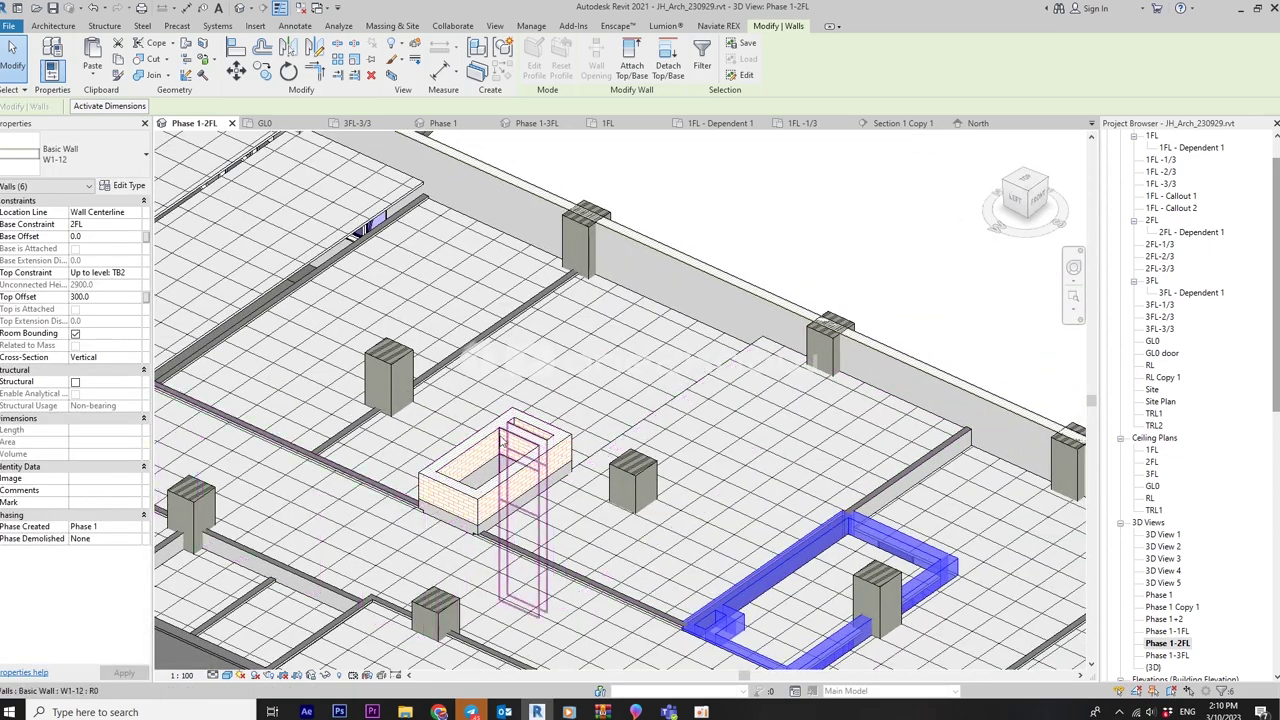
key("Escape")
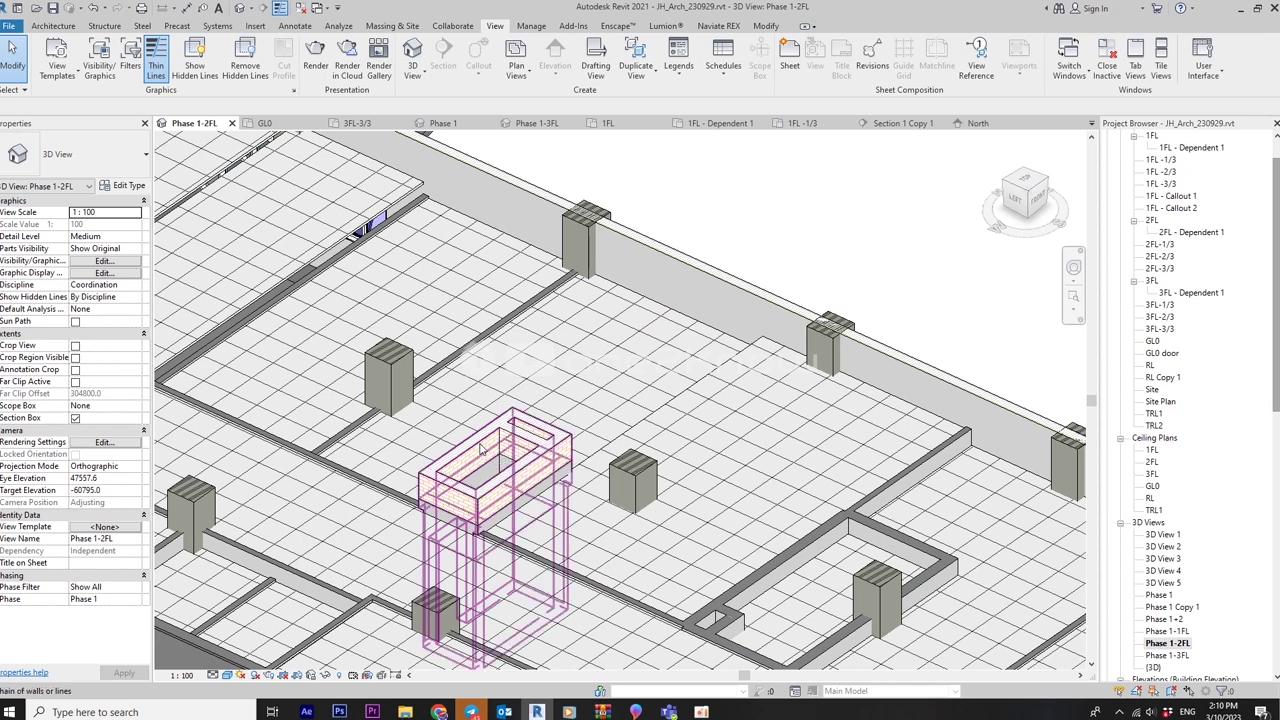
Set the second brick enclosure's five W1-12 walls to top at TB2 with a 300 offset
left_click(481, 448)
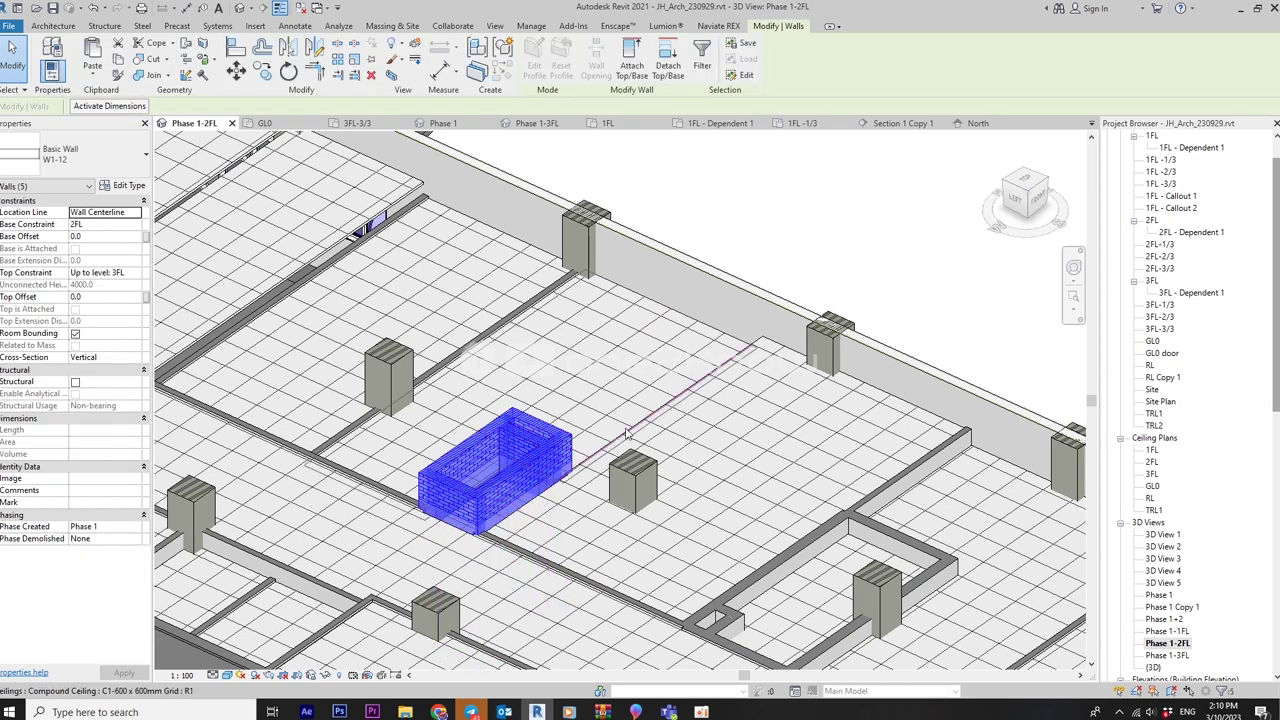
left_click(136, 274)
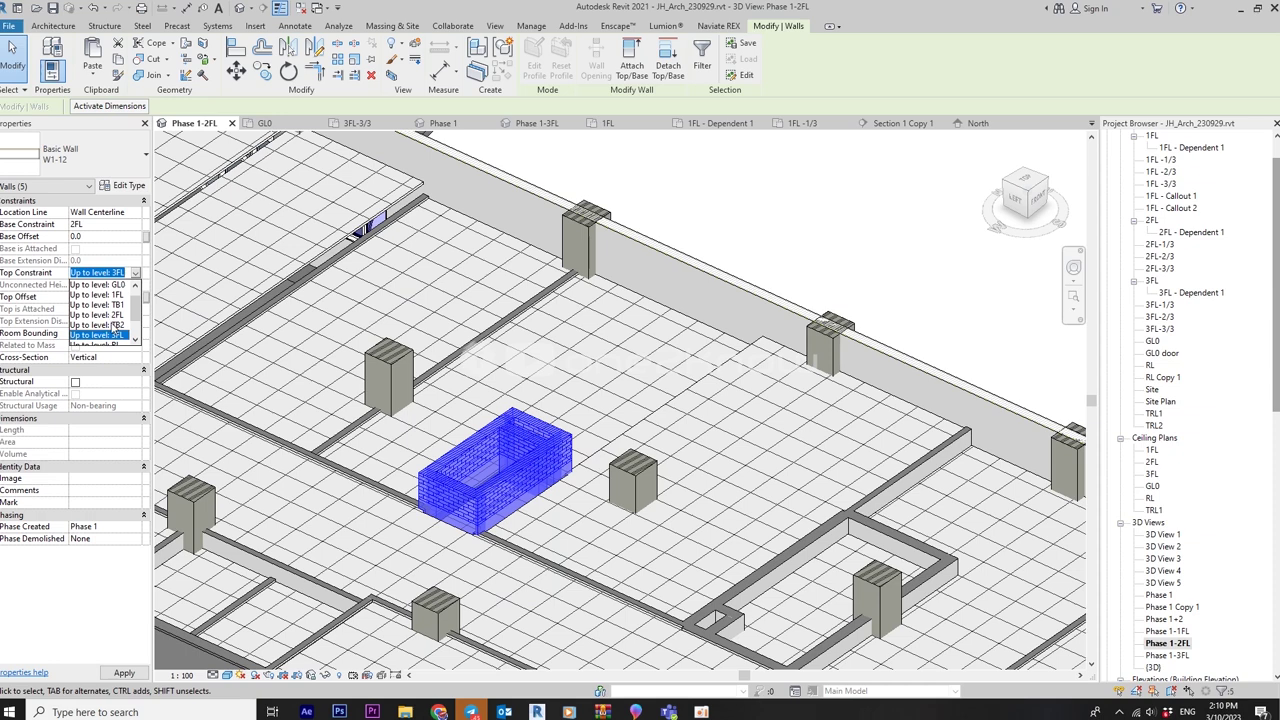
left_click(115, 325)
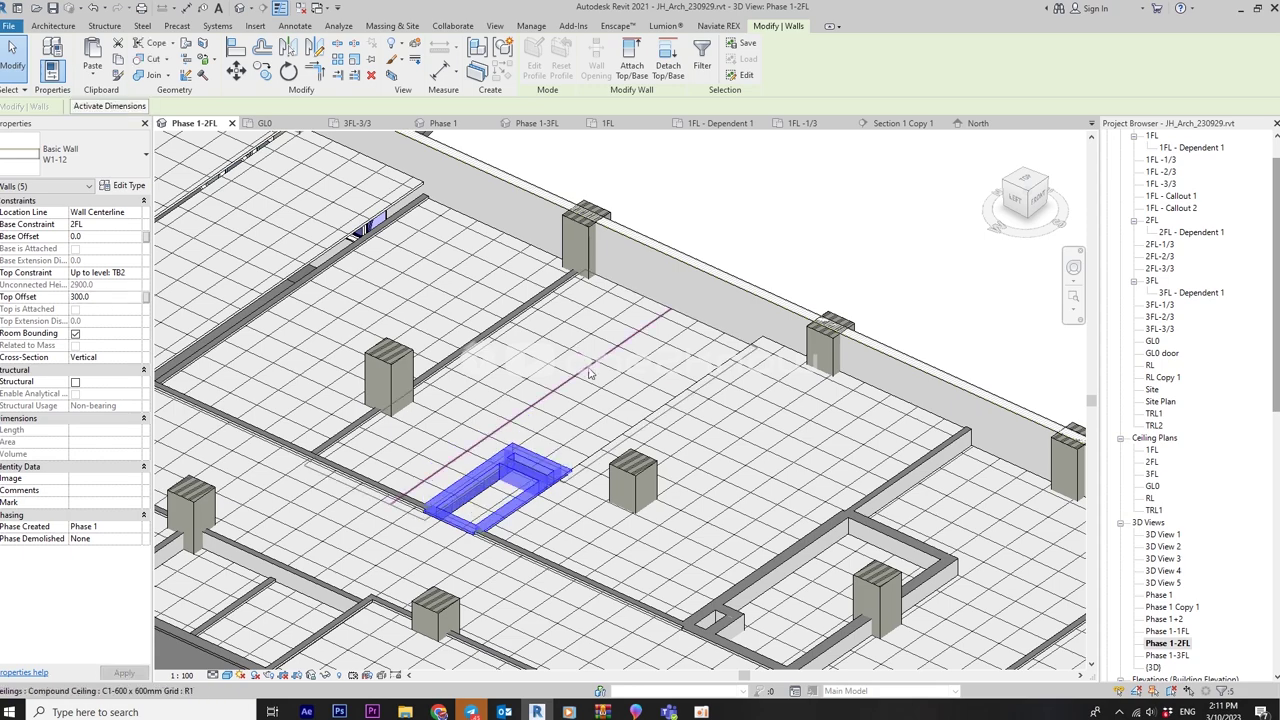
mouse_move(700, 430)
middle_mouse_down("shift")
mouse_move(820, 373)
mouse_move(820, 417)
middle_mouse_up("shift")
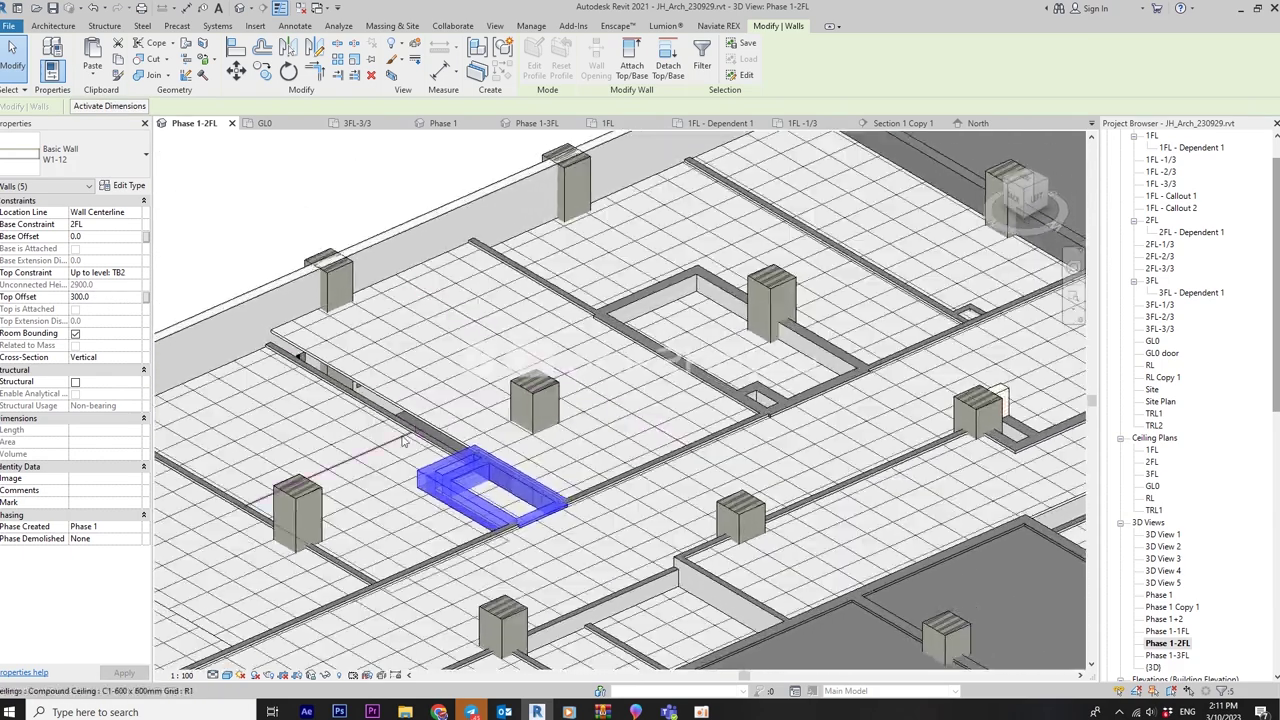
Give the W1-6 wall a 300 top offset above TB2 and inspect it in 3D
left_click(410, 422)
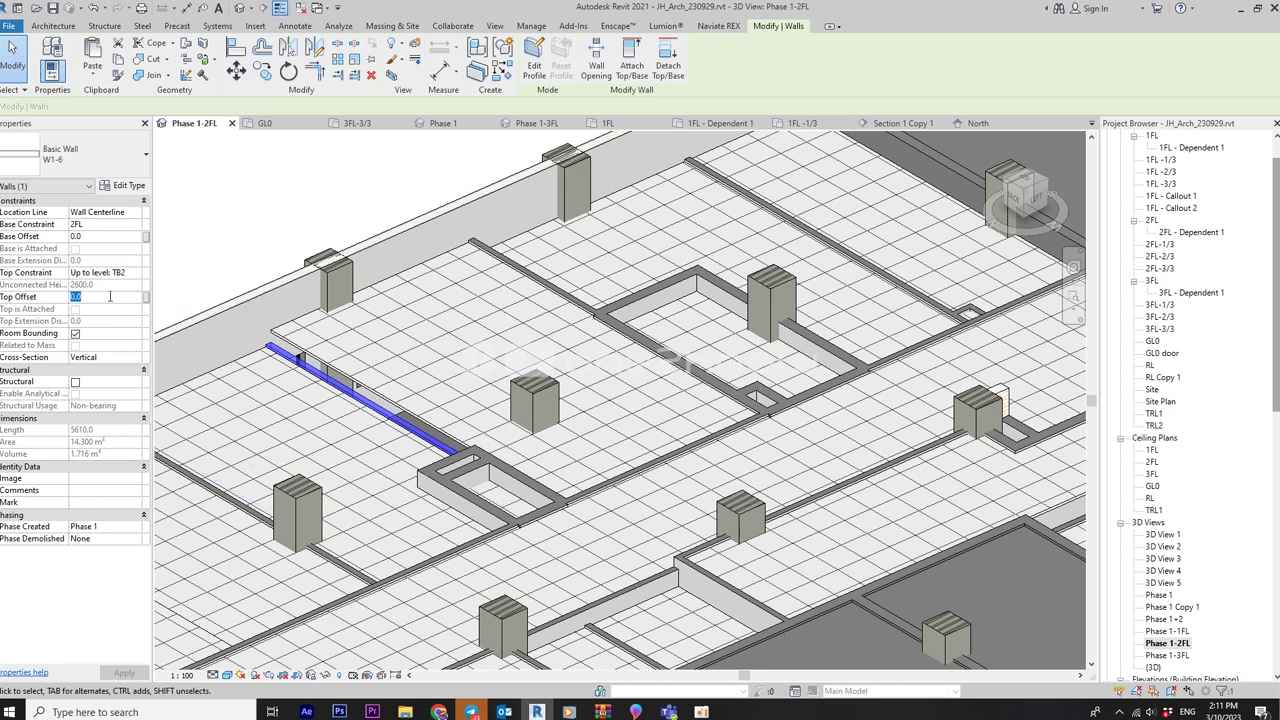
type("300")
key("Return")
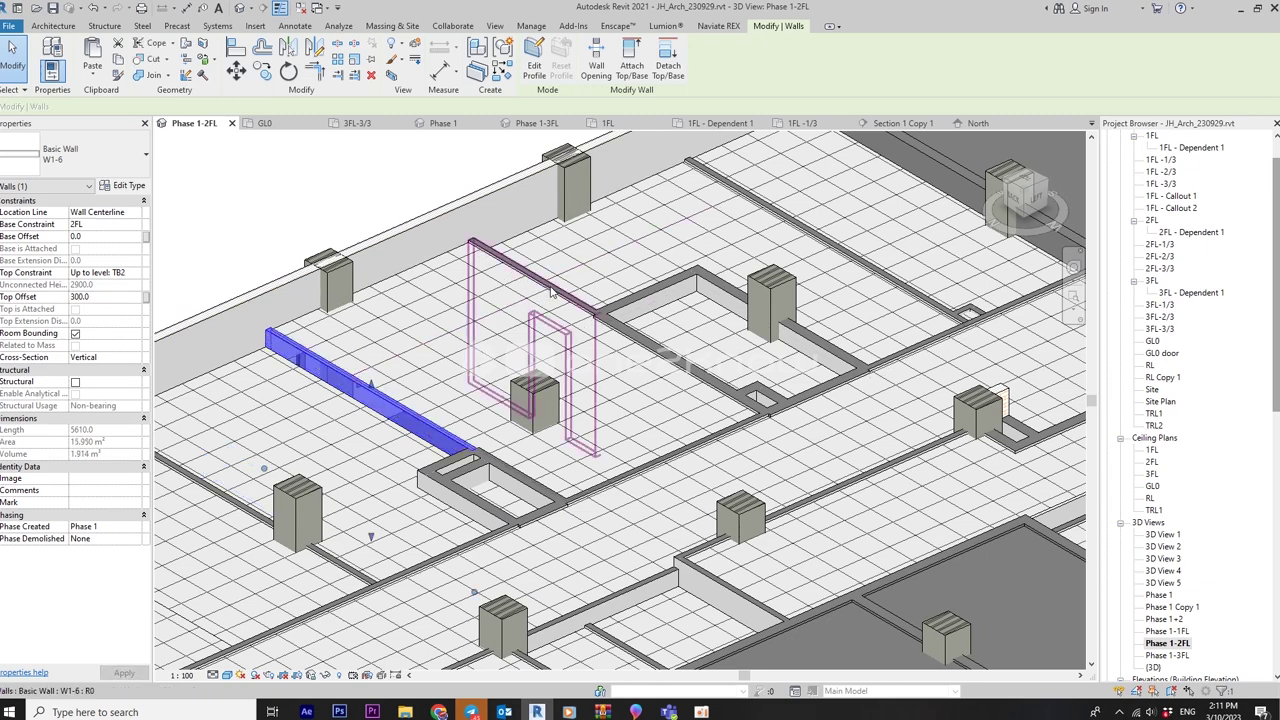
mouse_move(538, 298)
middle_mouse_down("shift")
mouse_move(702, 228)
mouse_move(714, 272)
middle_mouse_up("shift")
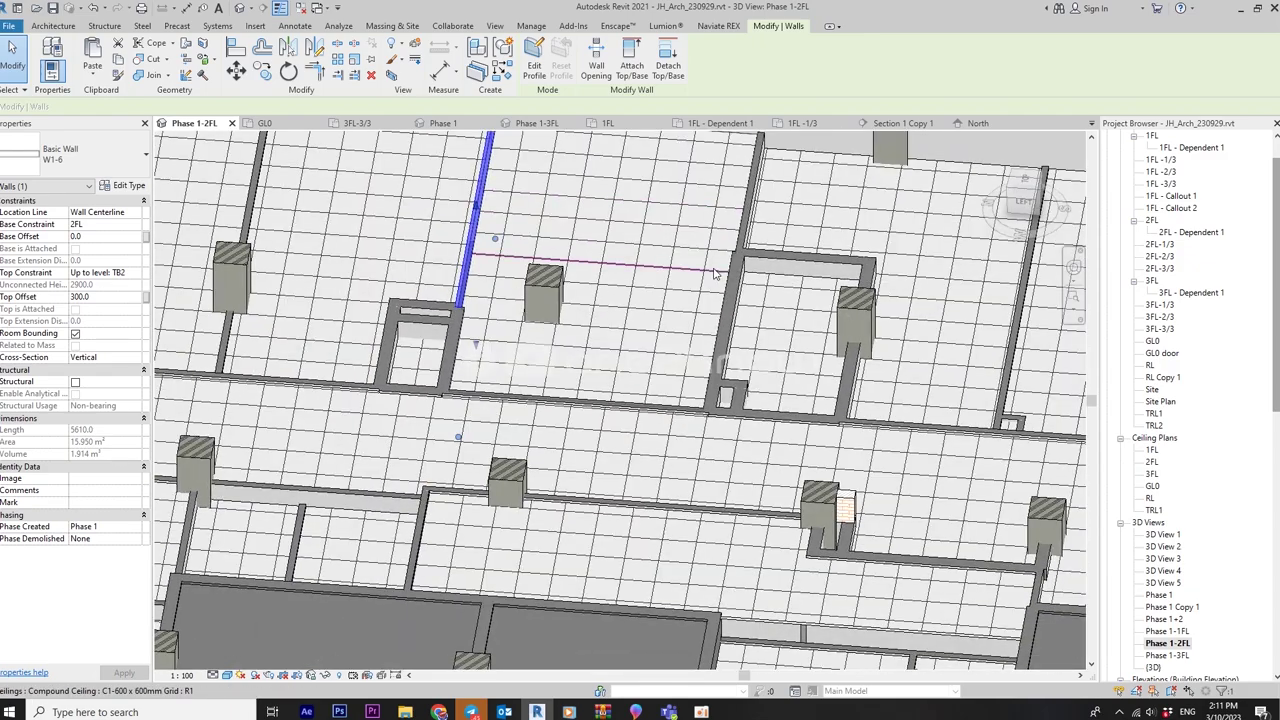
scroll(714, 272, "down", 4)
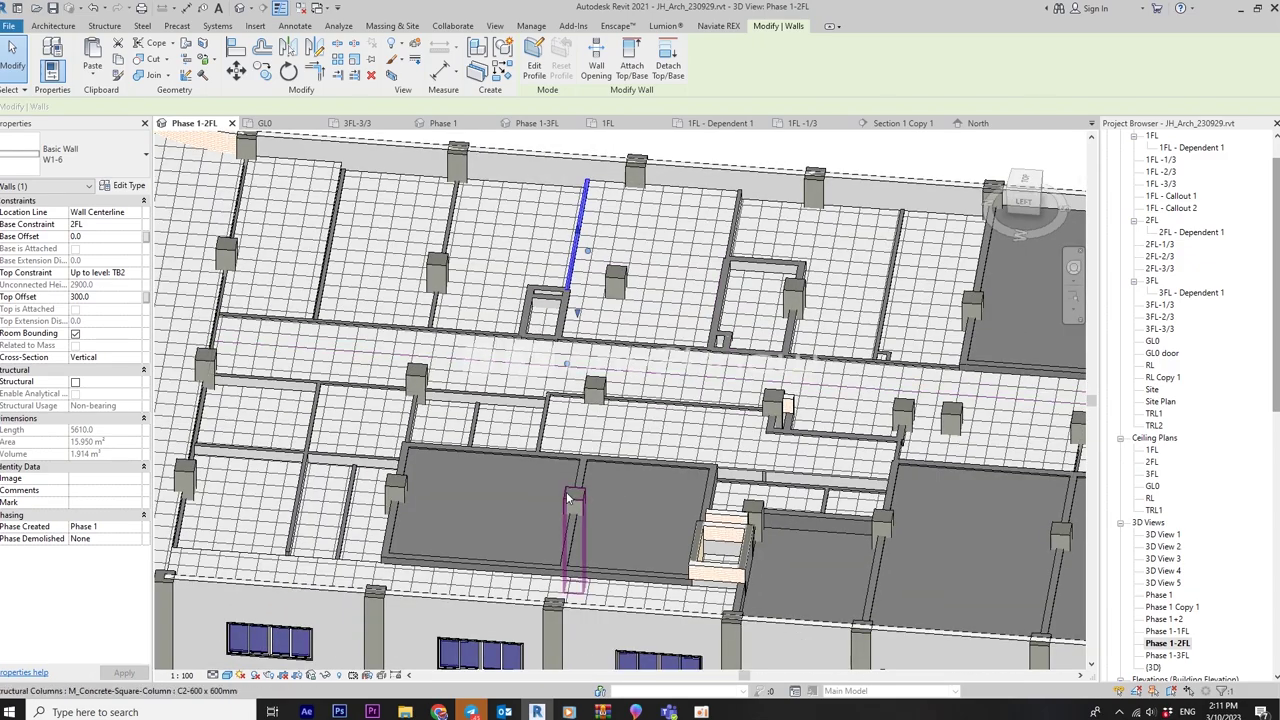
mouse_move(798, 390)
middle_mouse_down("shift")
mouse_move(799, 455)
mouse_move(565, 538)
middle_mouse_up("shift")
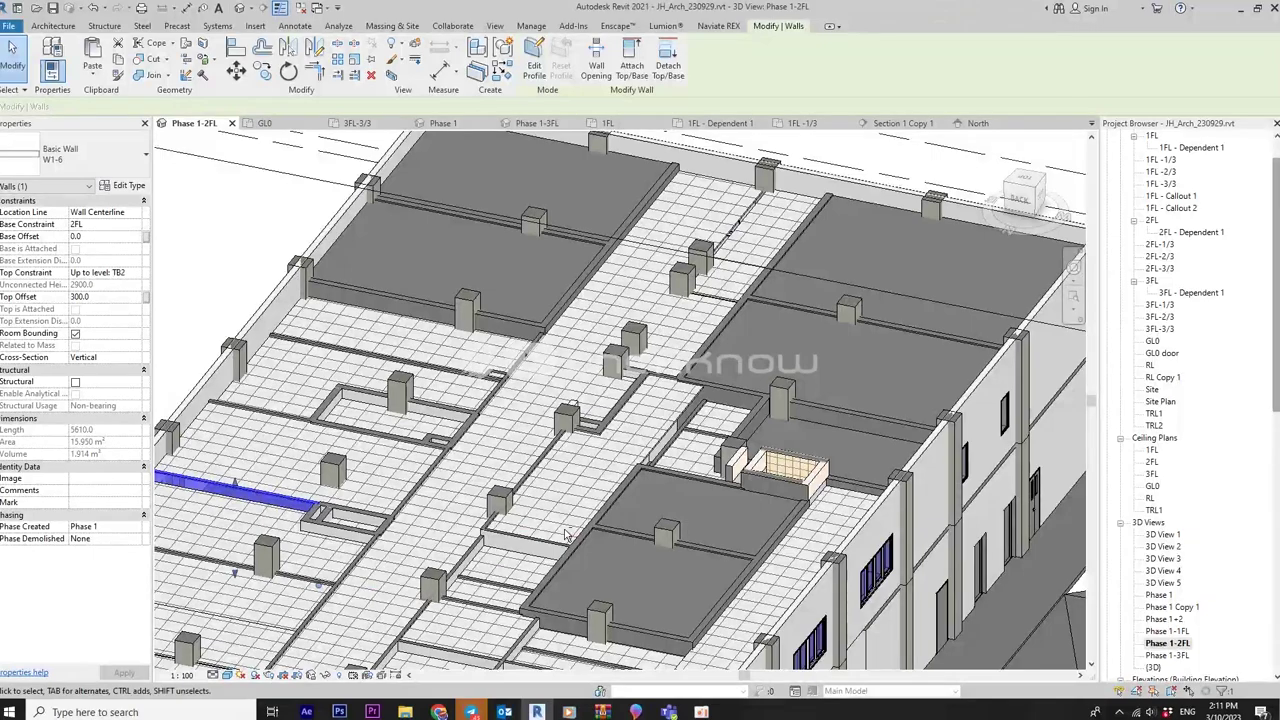
scroll(707, 425, "up", 3)
scroll(700, 408, "up", 2)
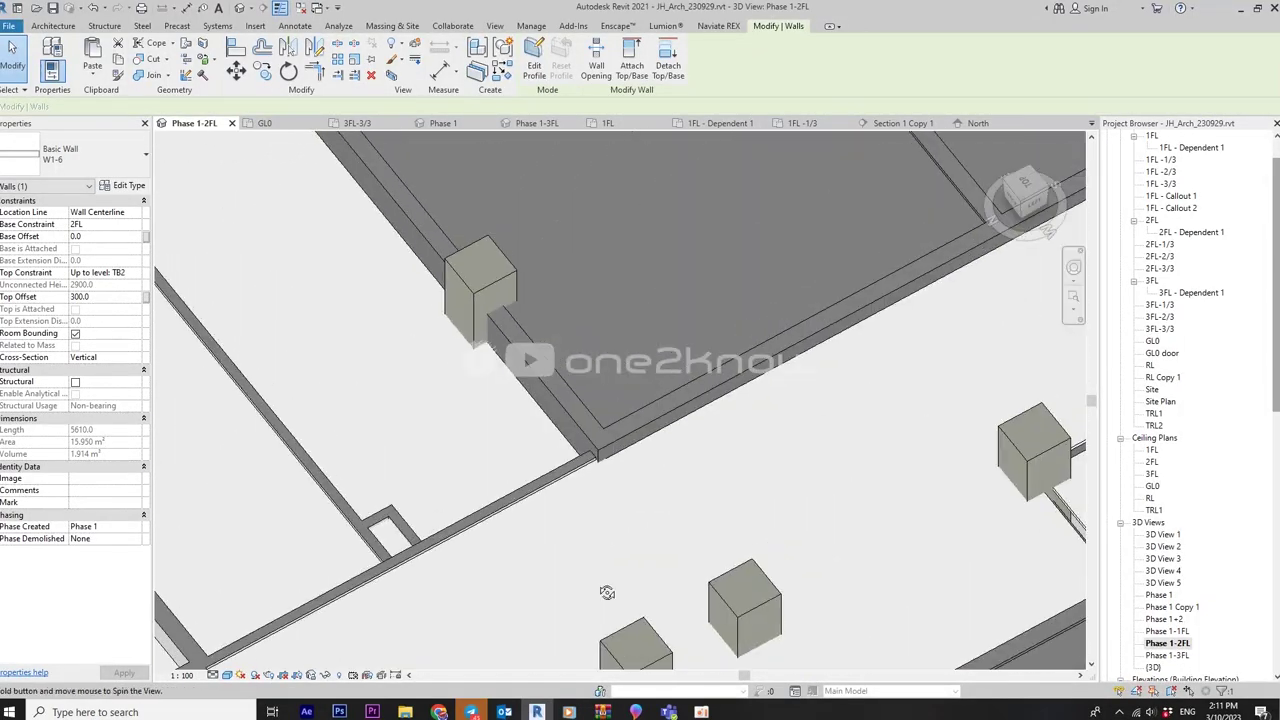
middle_click_drag(603, 591, 663, 352)
scroll(663, 352, "down", 3)
scroll(710, 480, "up", 2)
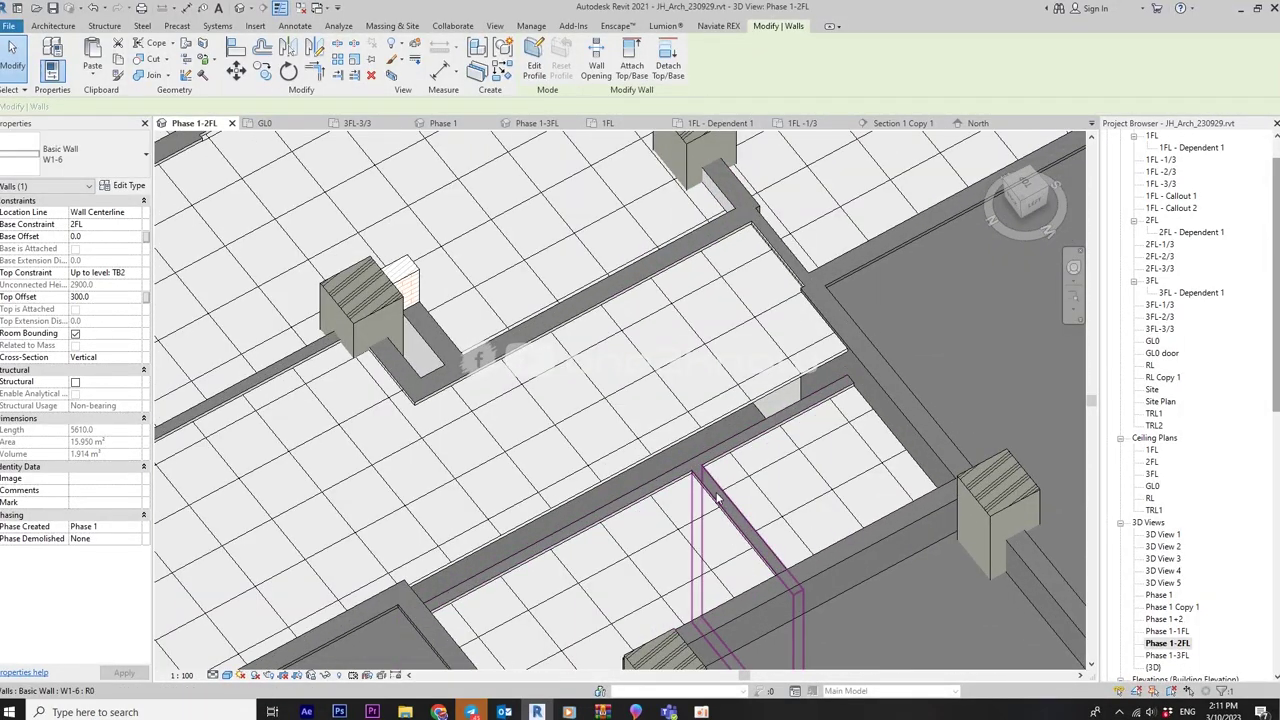
Set the 2010-long wall's top offset to 300 and hide the ceiling covering it
left_click(716, 500)
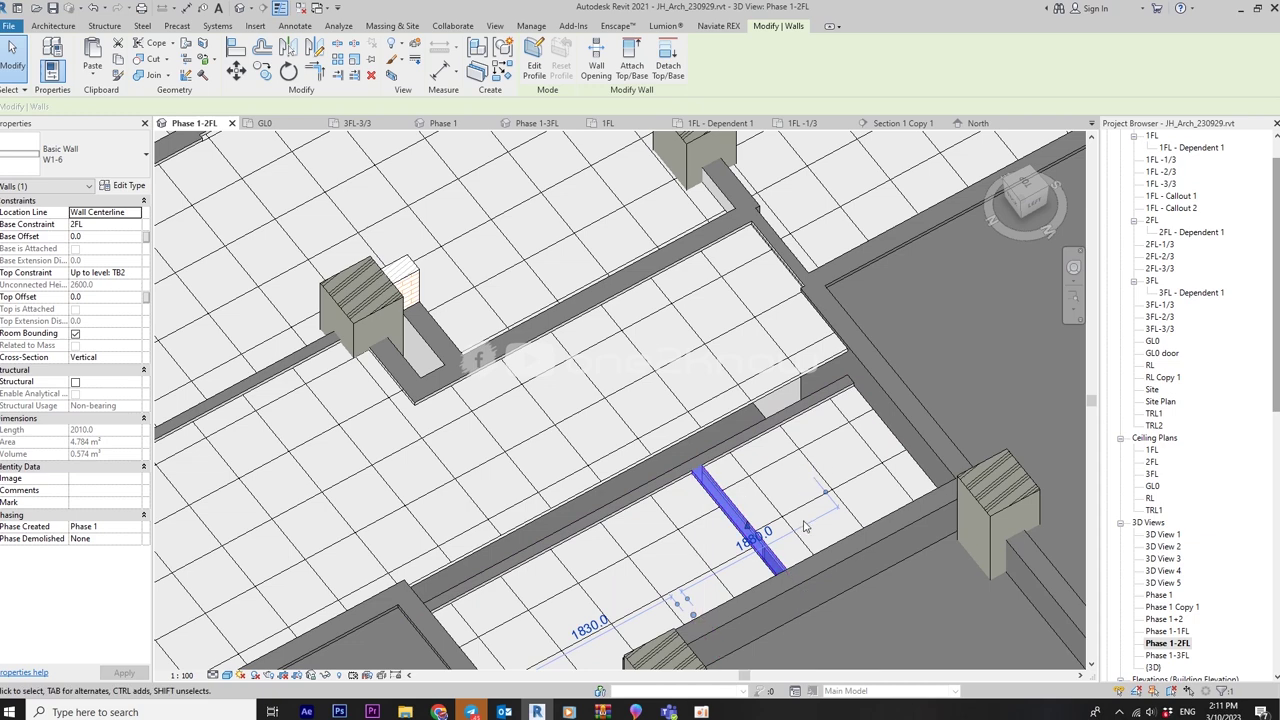
left_click(118, 296)
type("300")
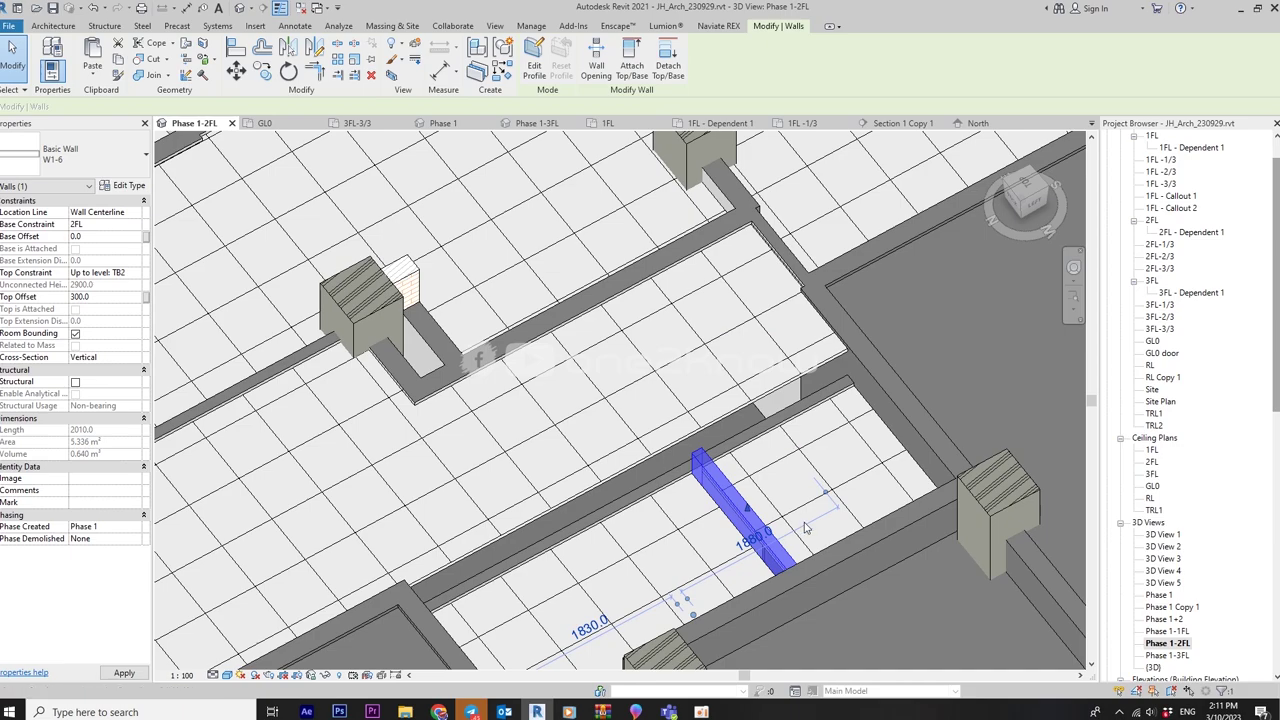
mouse_move(706, 300)
middle_mouse_down("shift")
mouse_move(955, 347)
mouse_move(956, 329)
mouse_move(860, 463)
mouse_move(829, 405)
middle_mouse_up("shift")
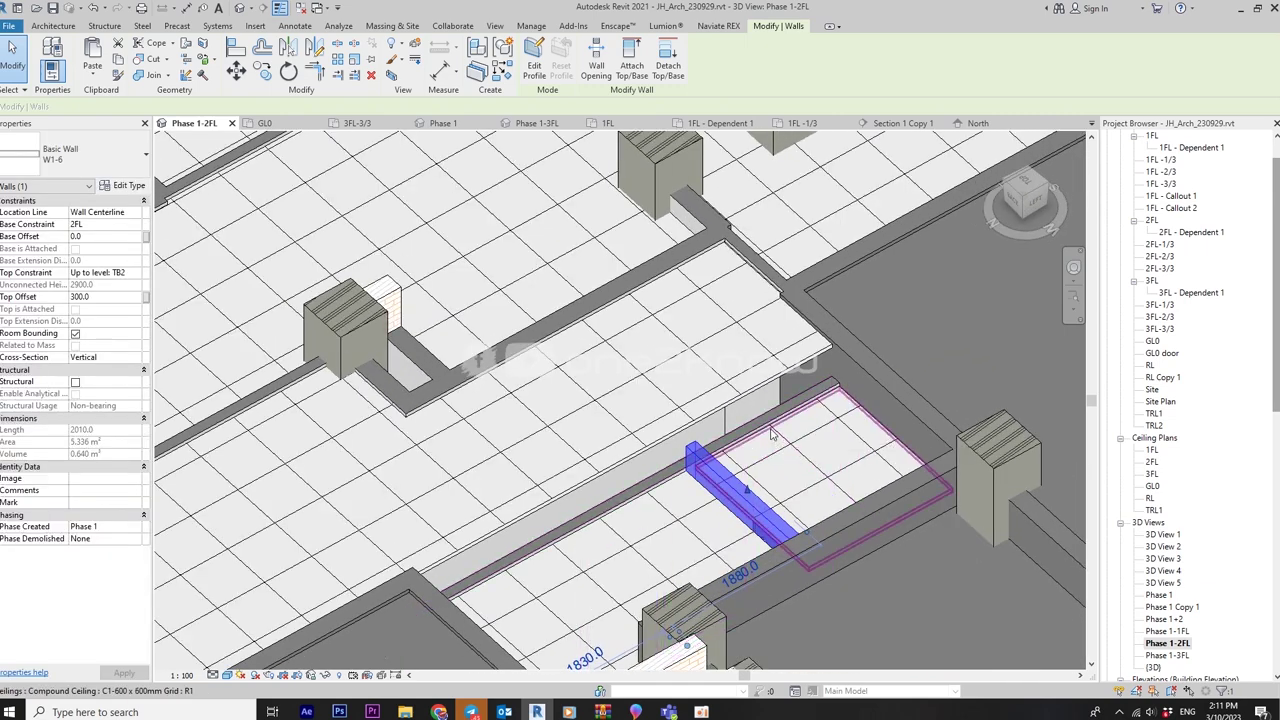
left_click(771, 432)
key("Delete")
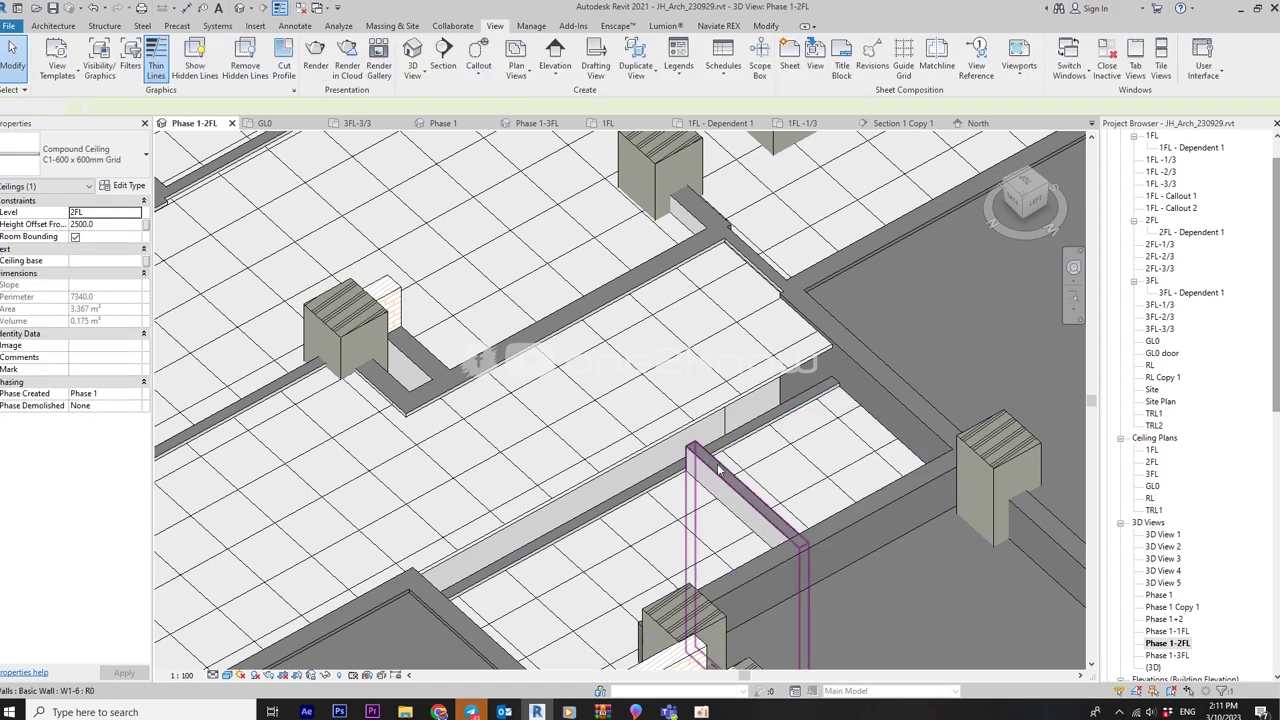
Give the long 5510 wall a 300 top offset above TB2
left_click(740, 495)
left_click(115, 303)
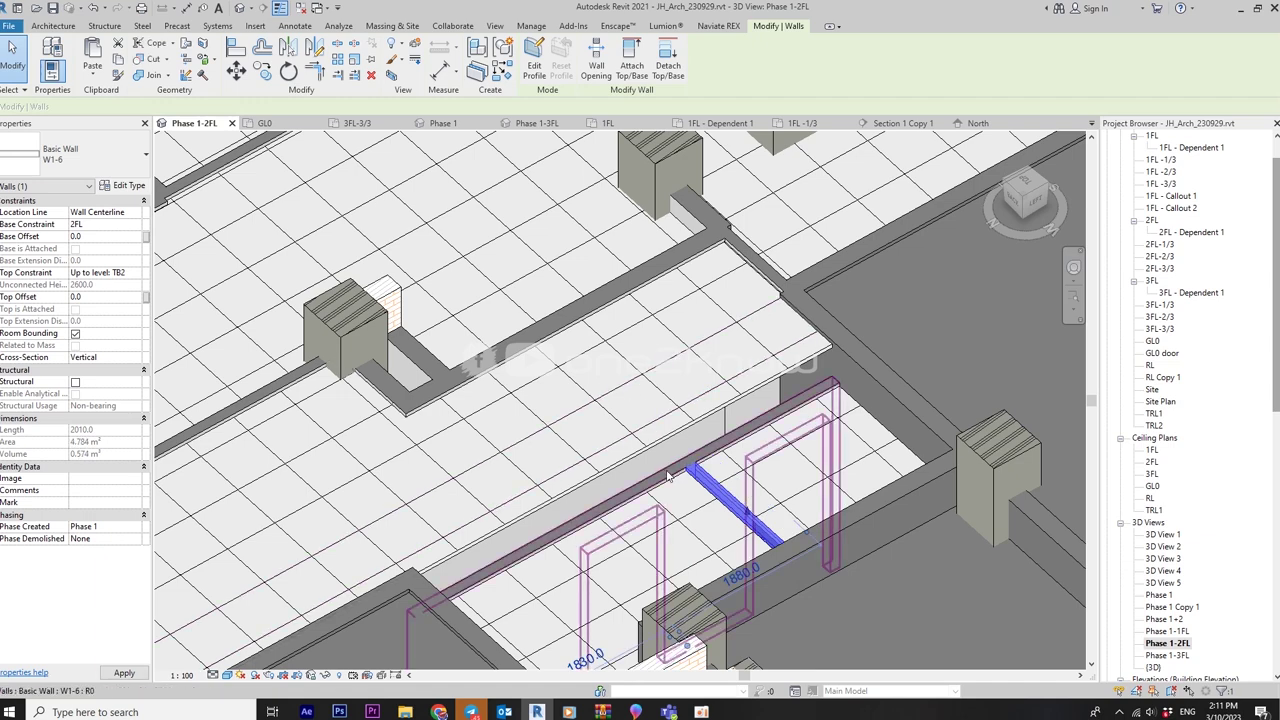
left_click(610, 500)
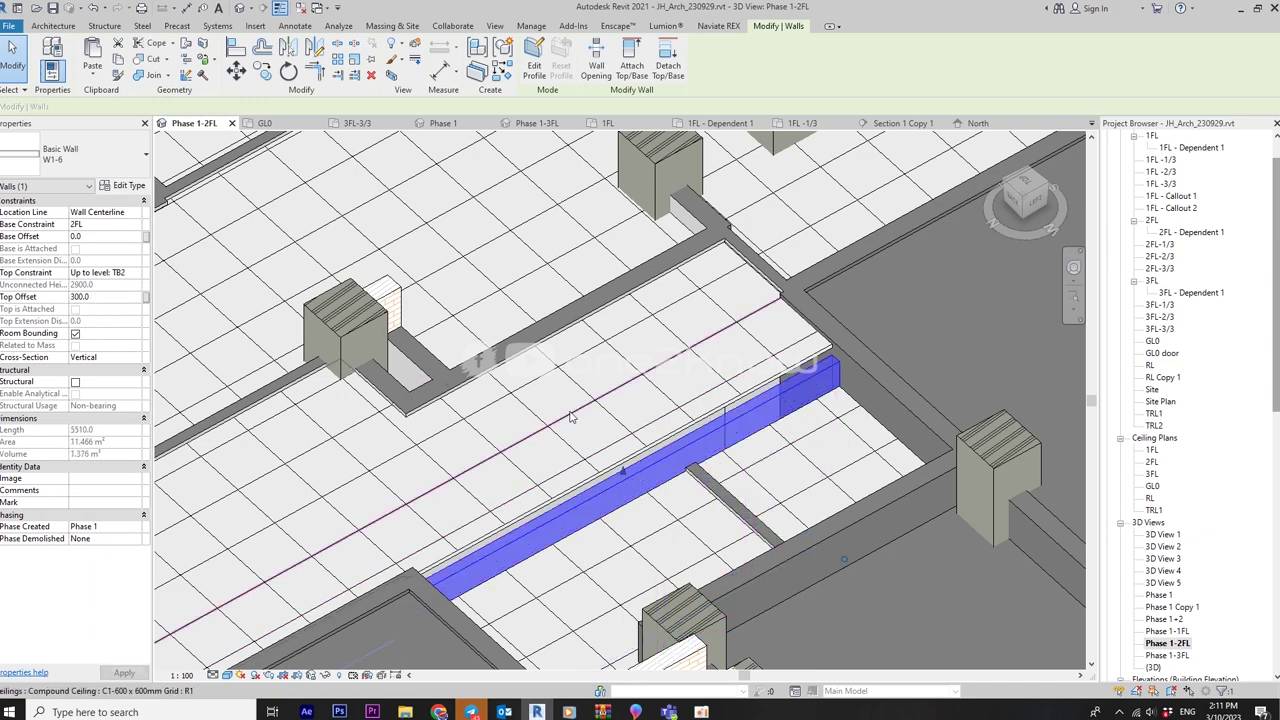
mouse_move(575, 418)
middle_mouse_down("shift")
mouse_move(744, 493)
mouse_move(858, 341)
mouse_move(776, 430)
middle_mouse_up("shift")
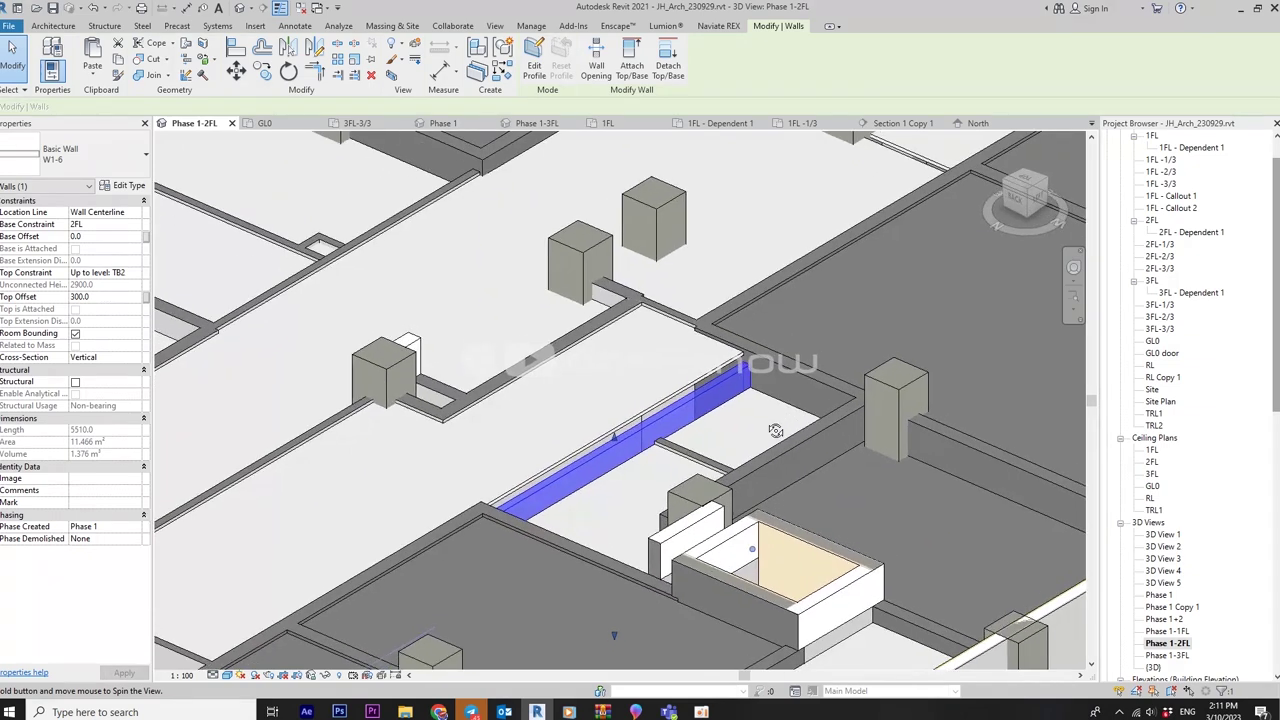
Hide the ceiling over the long wall and raise its top offset to 500
left_click(717, 373)
key("Delete")
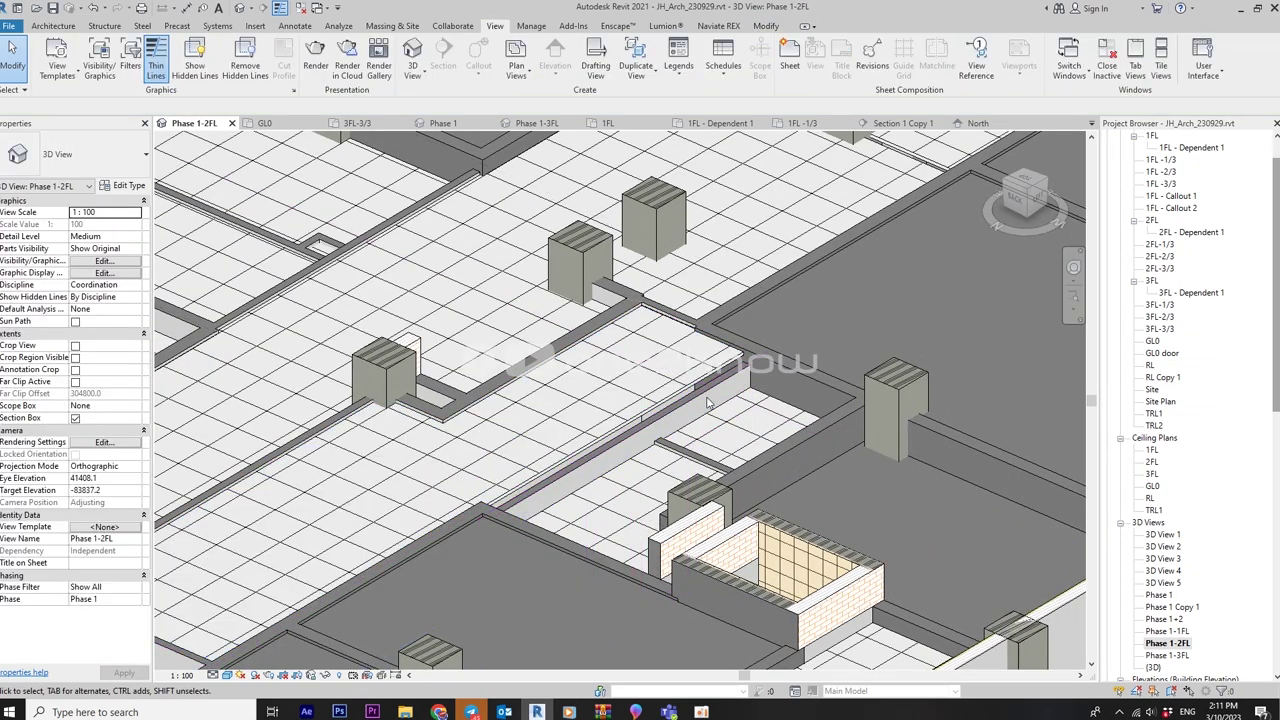
left_click(640, 425)
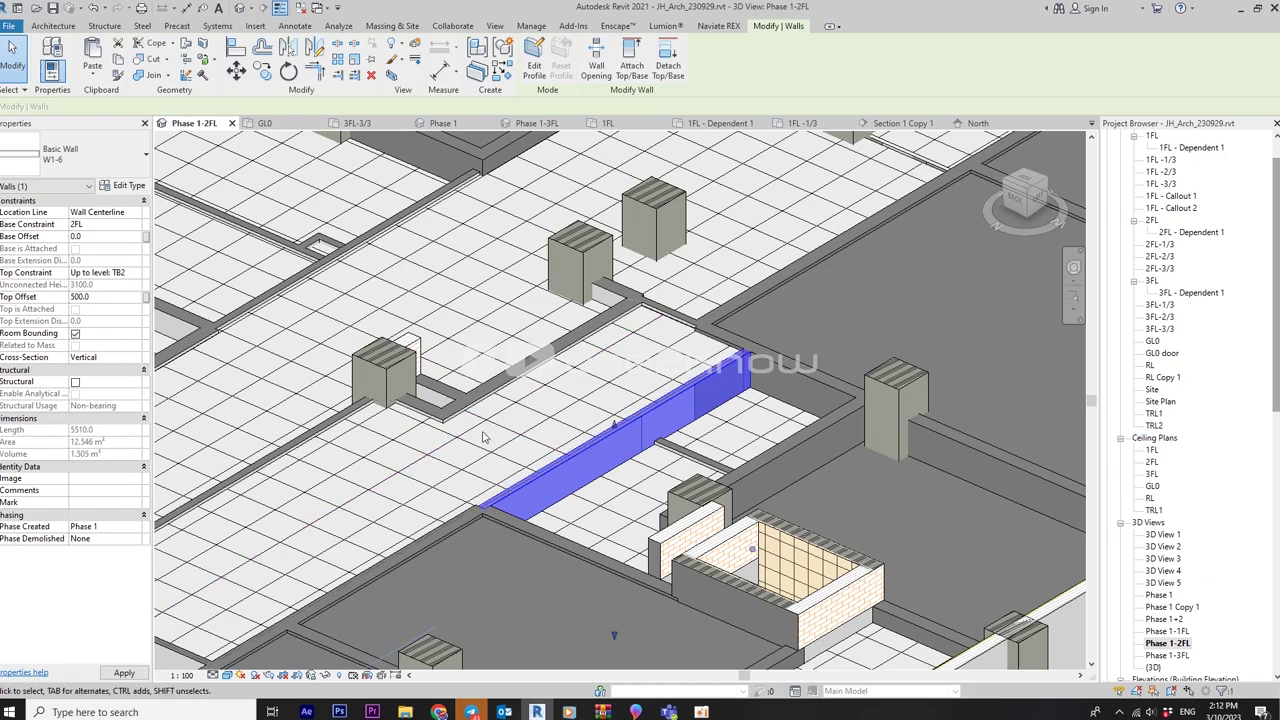
mouse_move(600, 440)
middle_mouse_down("shift")
mouse_move(709, 432)
mouse_move(758, 257)
mouse_move(237, 396)
mouse_move(420, 390)
middle_mouse_up("shift")
Constrain the four small-box walls to TB2 with a 500 top offset
scroll(420, 390, "up", 2)
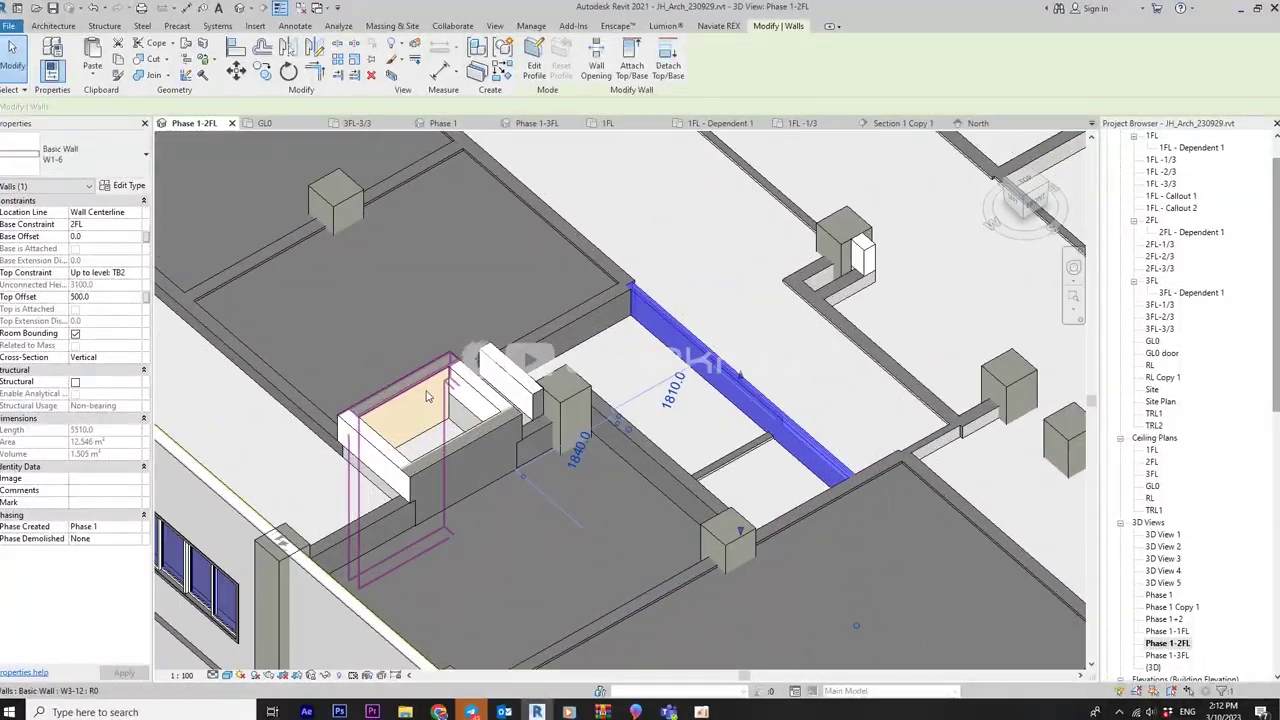
scroll(420, 390, "up", 2)
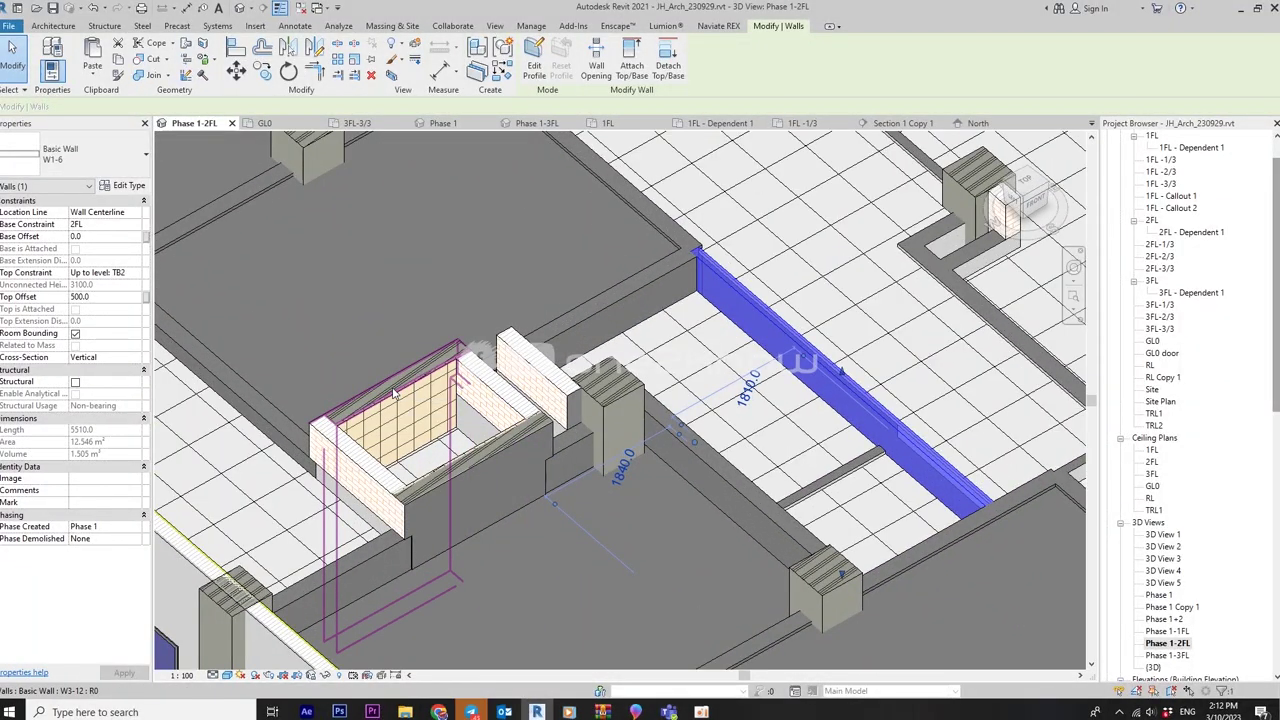
key("Tab")
left_click(393, 393)
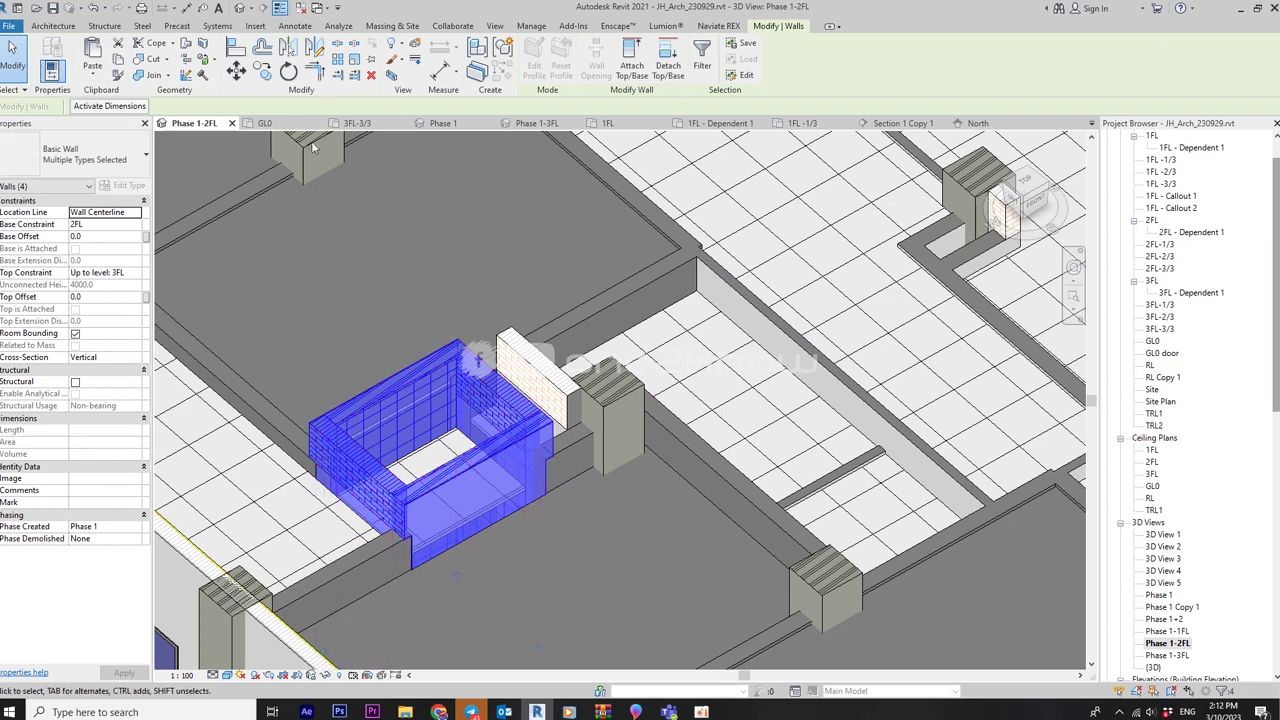
left_click(141, 276)
left_click(134, 273)
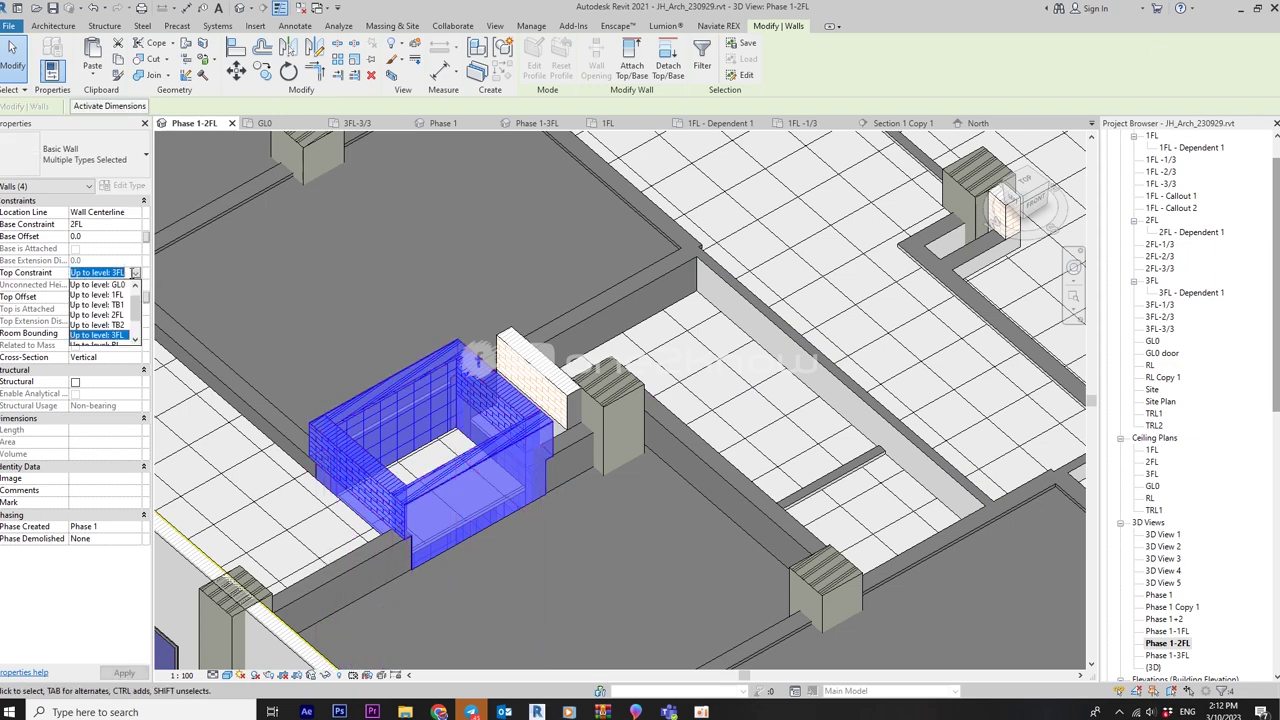
left_click(100, 325)
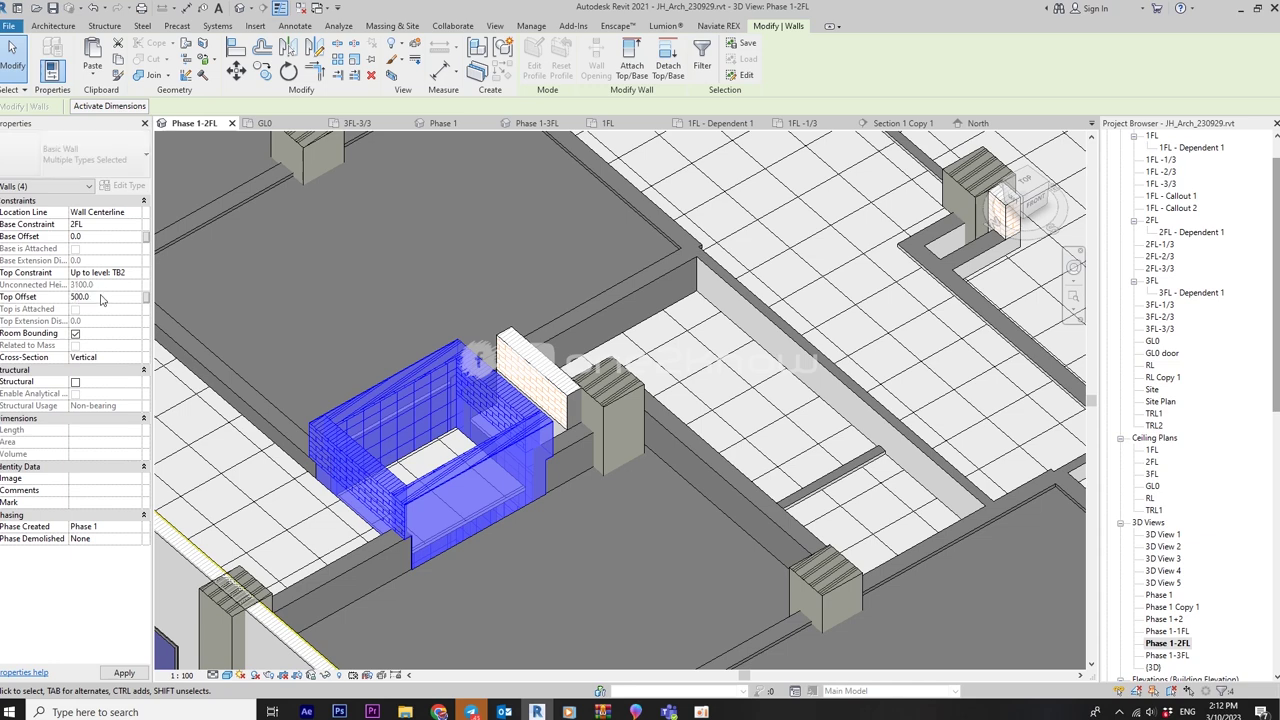
key("Return")
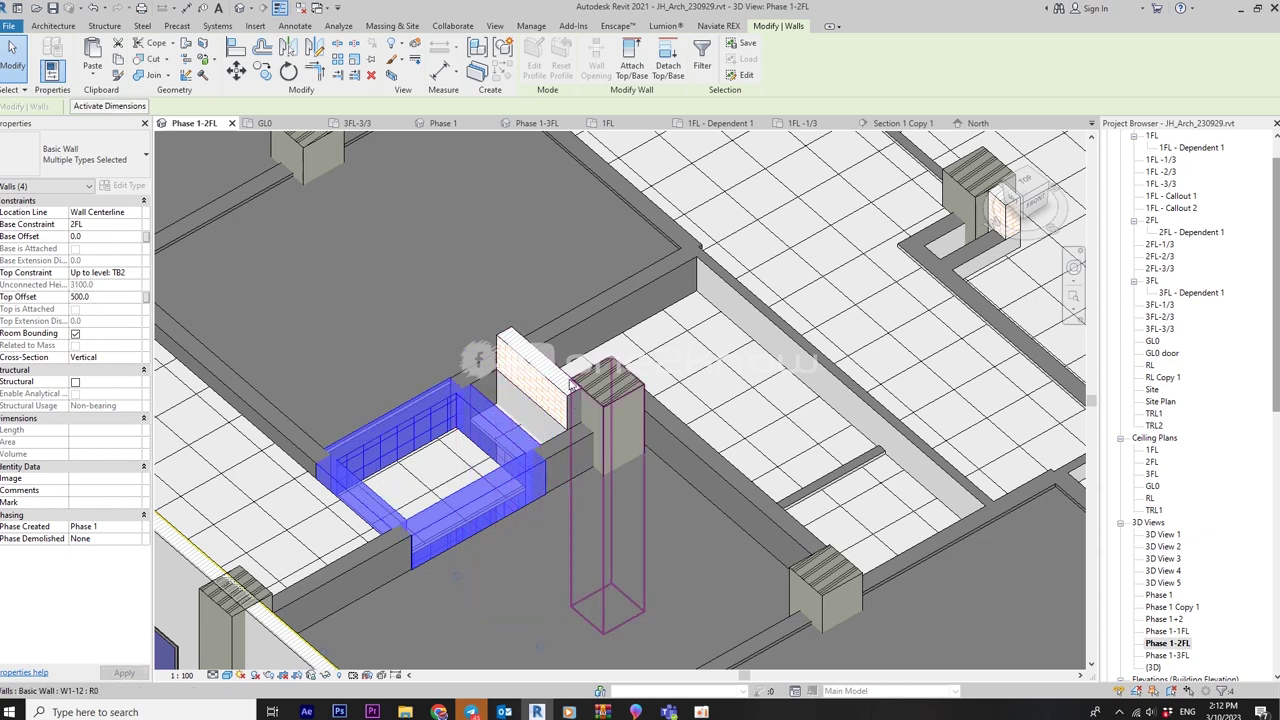
Constrain the short W1-12 wall beside the box to TB2 with a 500 offset
left_click(564, 381)
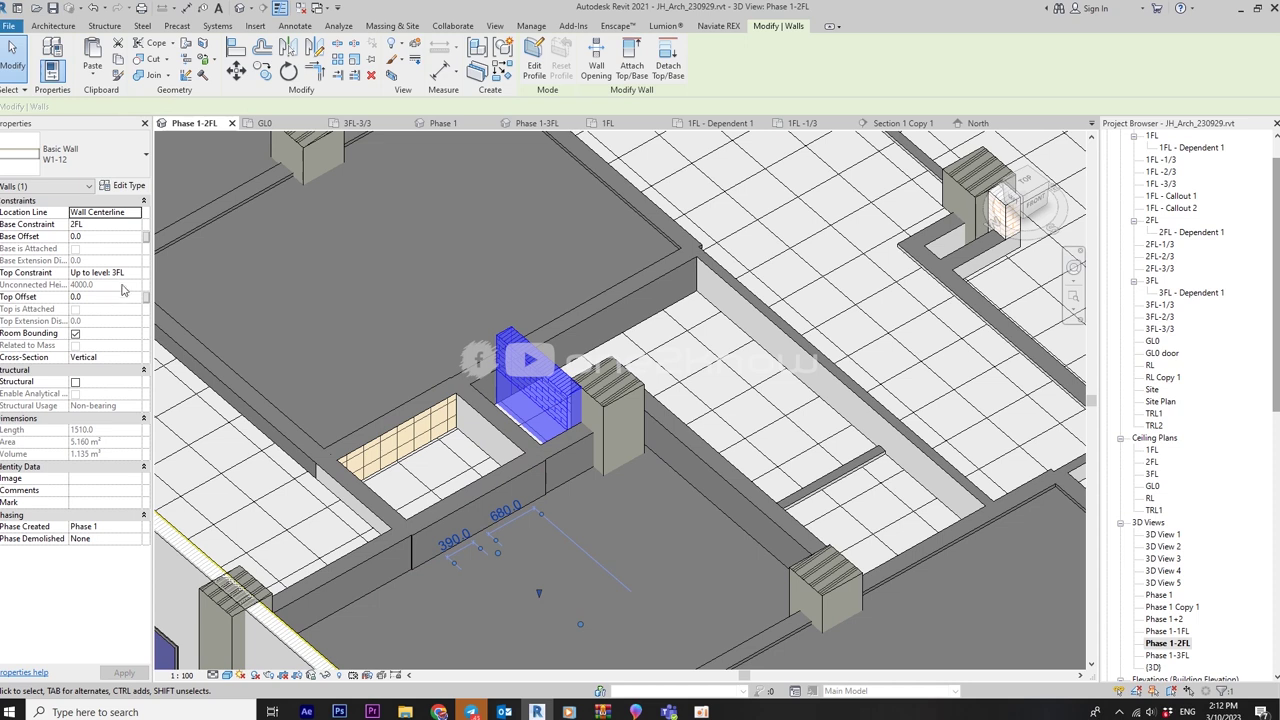
left_click(133, 273)
left_click(135, 274)
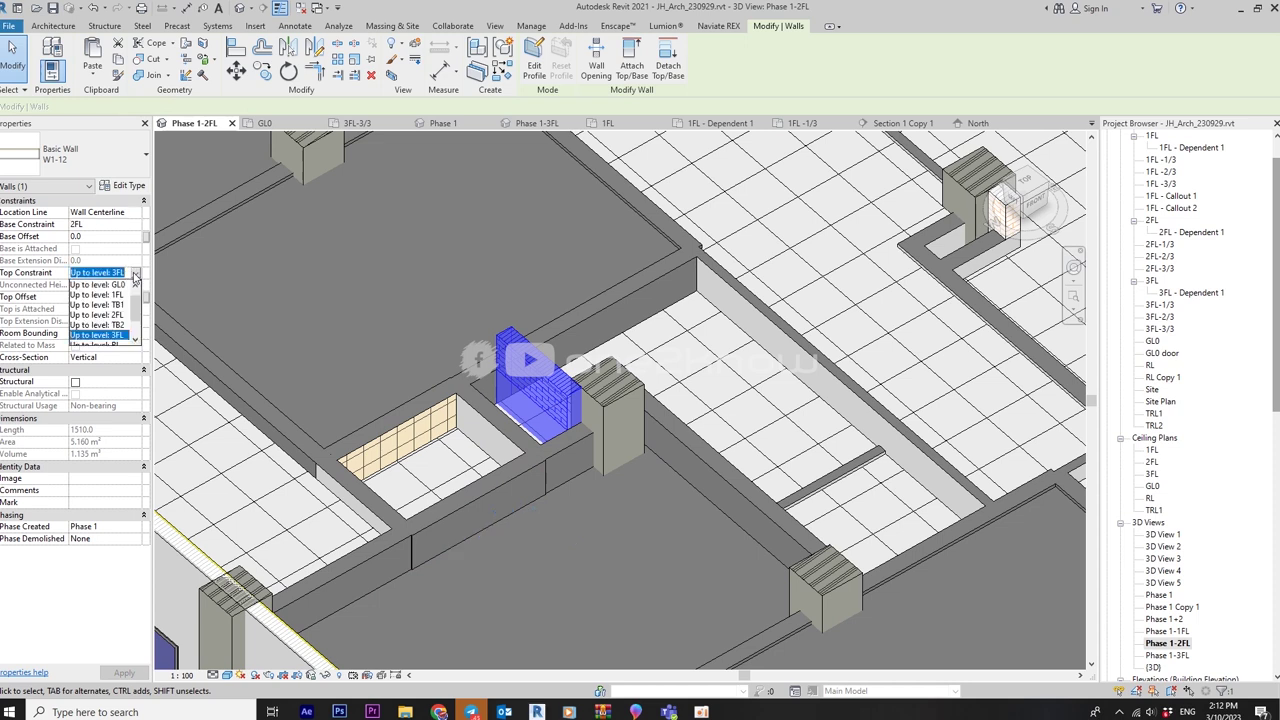
left_click(113, 326)
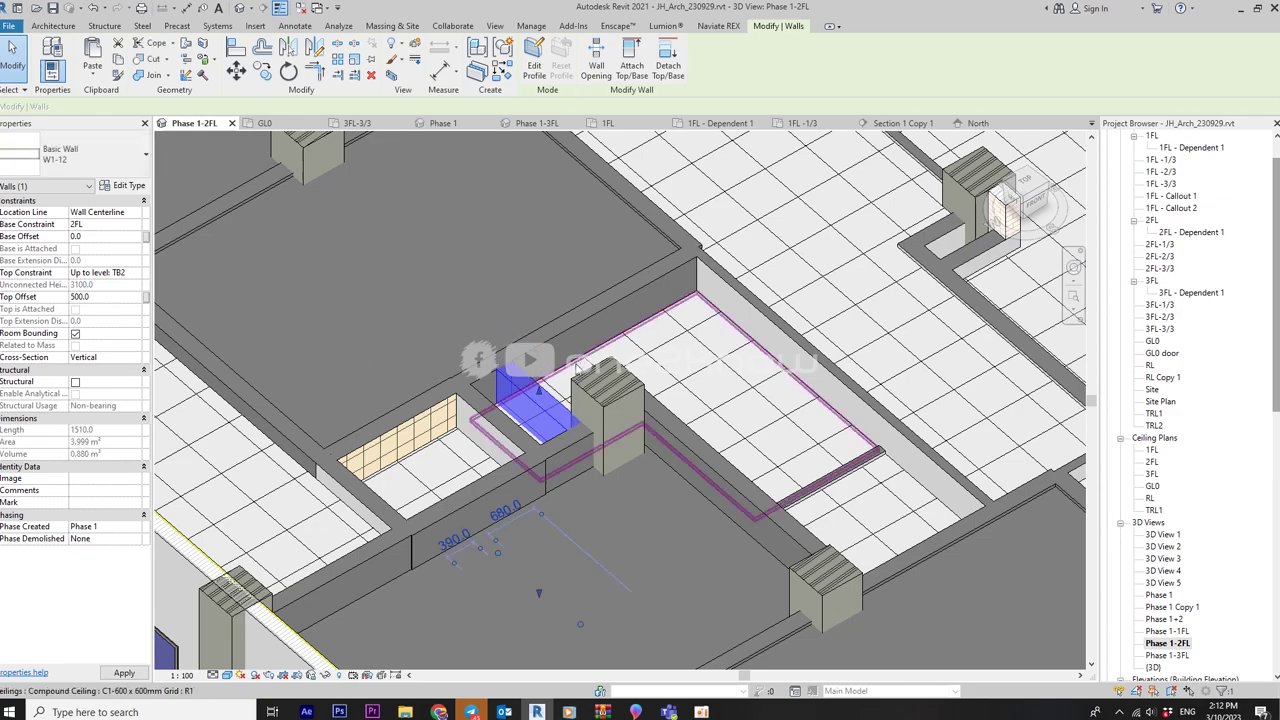
key("Escape")
middle_click_drag(676, 405, 701, 454, "shift")
Select the corridor ceiling, then the 7000-long wall beneath it, returning its top offset to 300
middle_click_drag(714, 377, 770, 500)
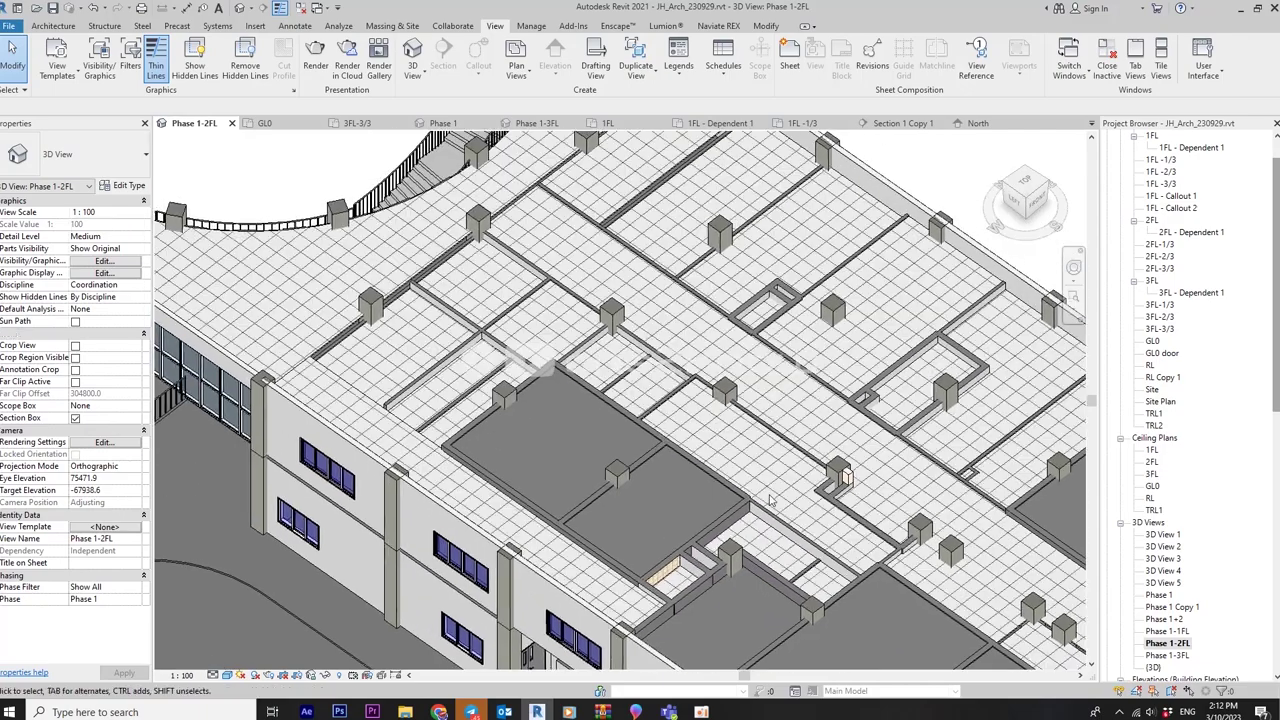
scroll(323, 340, "up", 3)
scroll(903, 272, "up", 3)
scroll(903, 272, "up", 2)
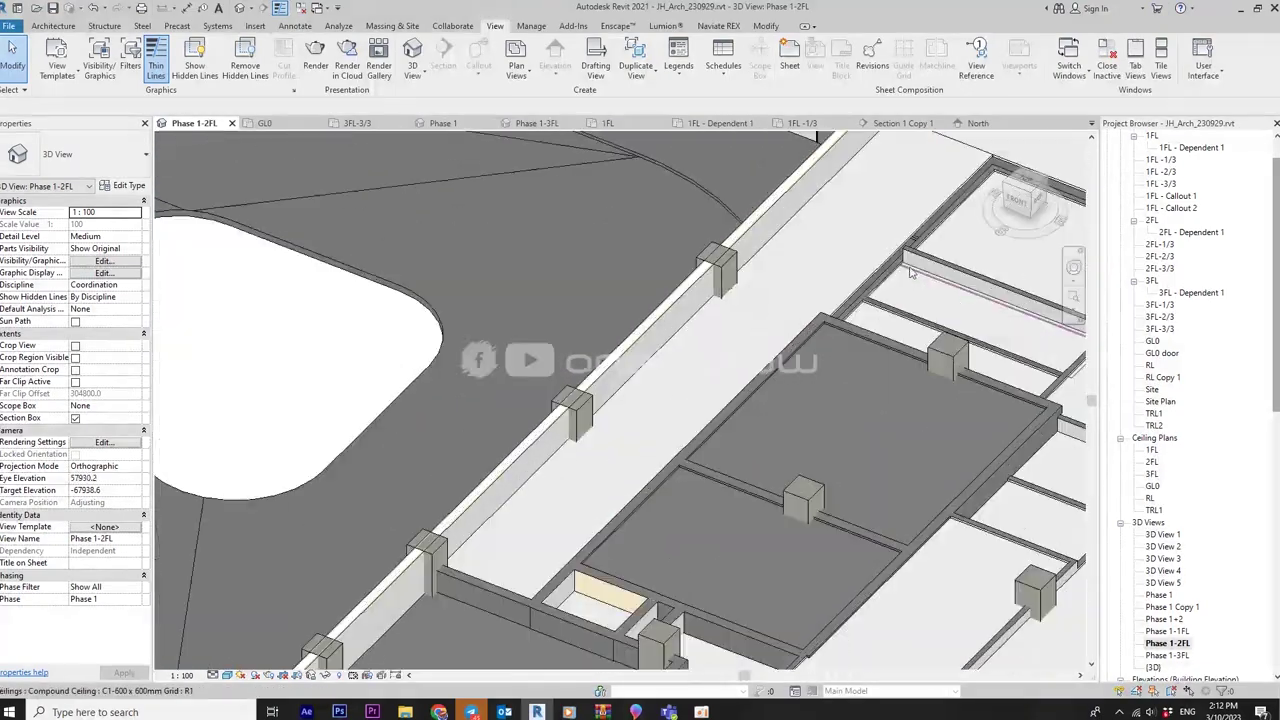
scroll(903, 272, "up", 2)
left_click(866, 273)
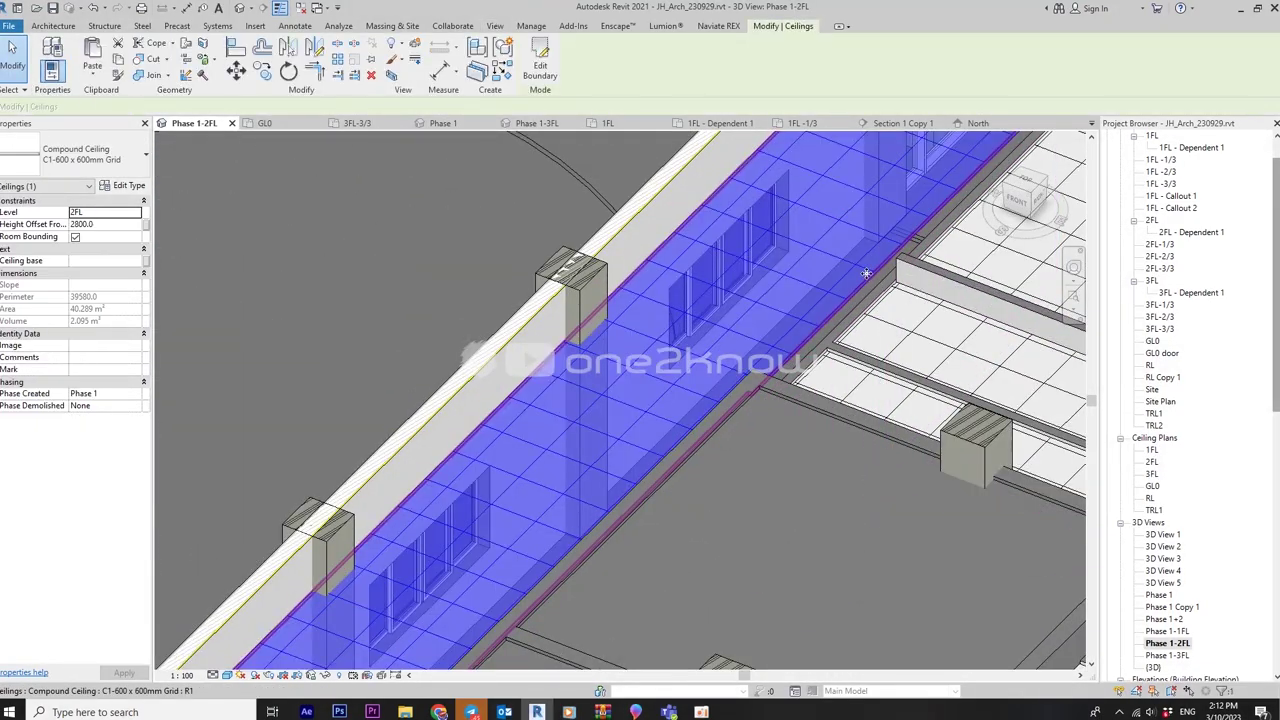
key("Escape")
left_click(880, 303)
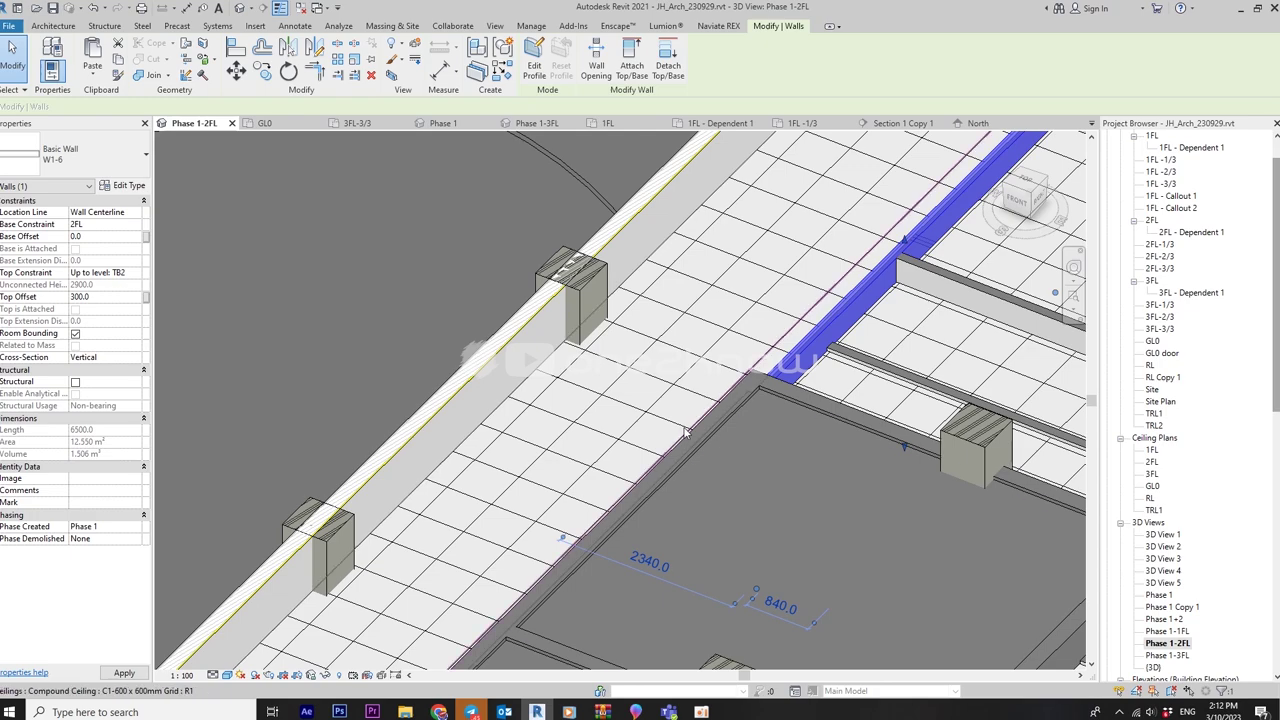
Check the compound ceiling's height and confirm an interior wall's TB2 top constraint
mouse_move(853, 415)
middle_mouse_down("shift")
mouse_move(682, 435)
mouse_move(795, 440)
mouse_move(805, 465)
middle_mouse_up("shift")
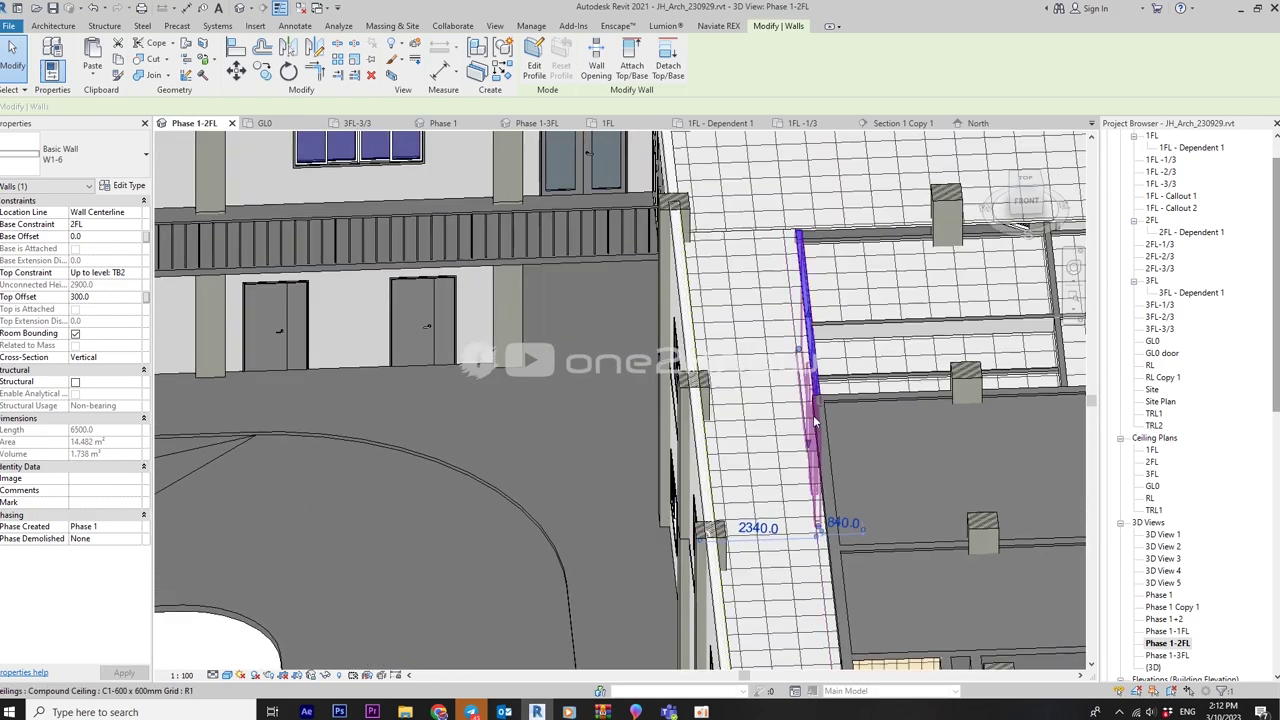
left_click(872, 229)
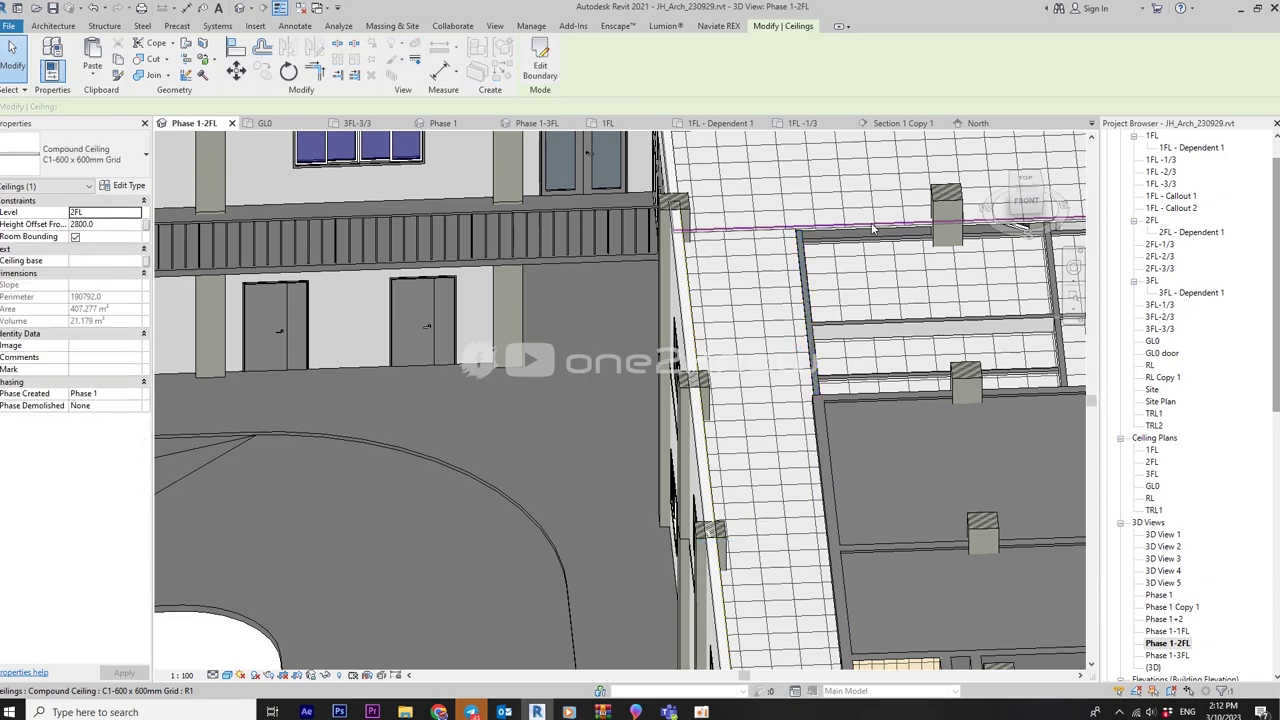
key("Escape")
mouse_move(872, 229)
middle_mouse_down("shift")
mouse_move(690, 343)
mouse_move(437, 311)
middle_mouse_up("shift")
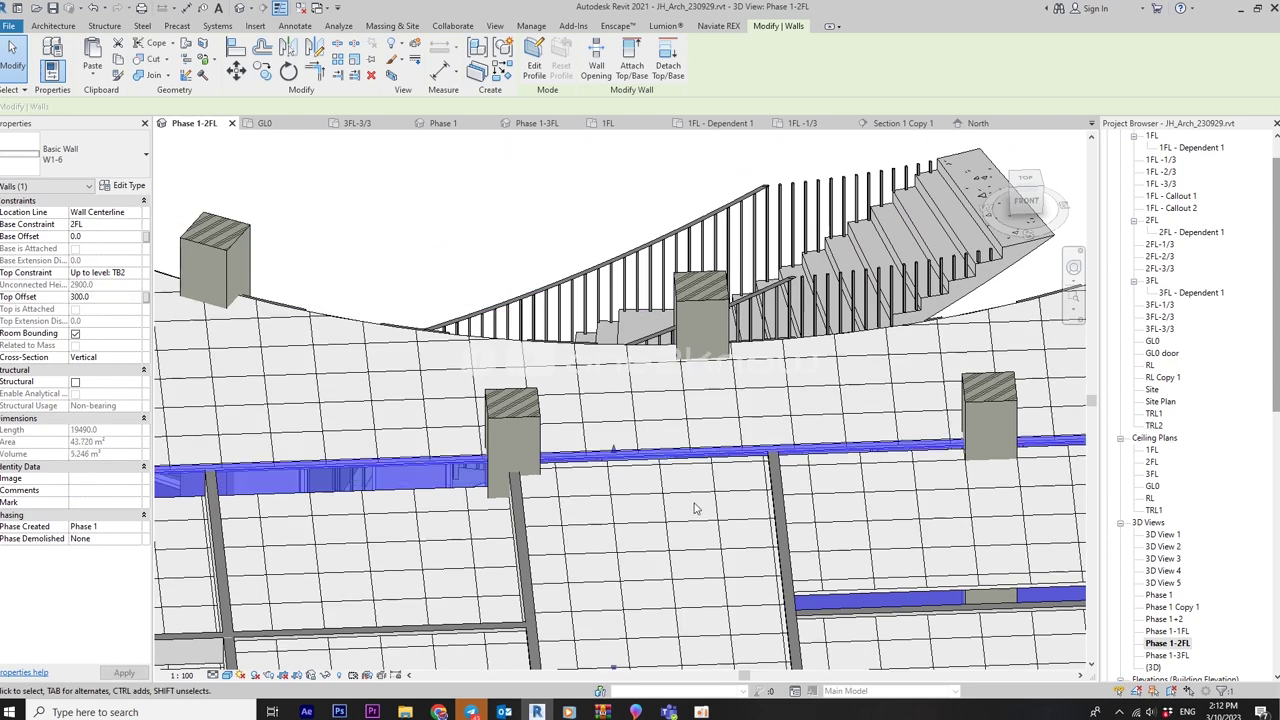
scroll(686, 507, "down", 5)
mouse_move(686, 507)
middle_mouse_down("shift")
mouse_move(876, 490)
mouse_move(896, 524)
mouse_move(720, 590)
middle_mouse_up("shift")
key("Escape")
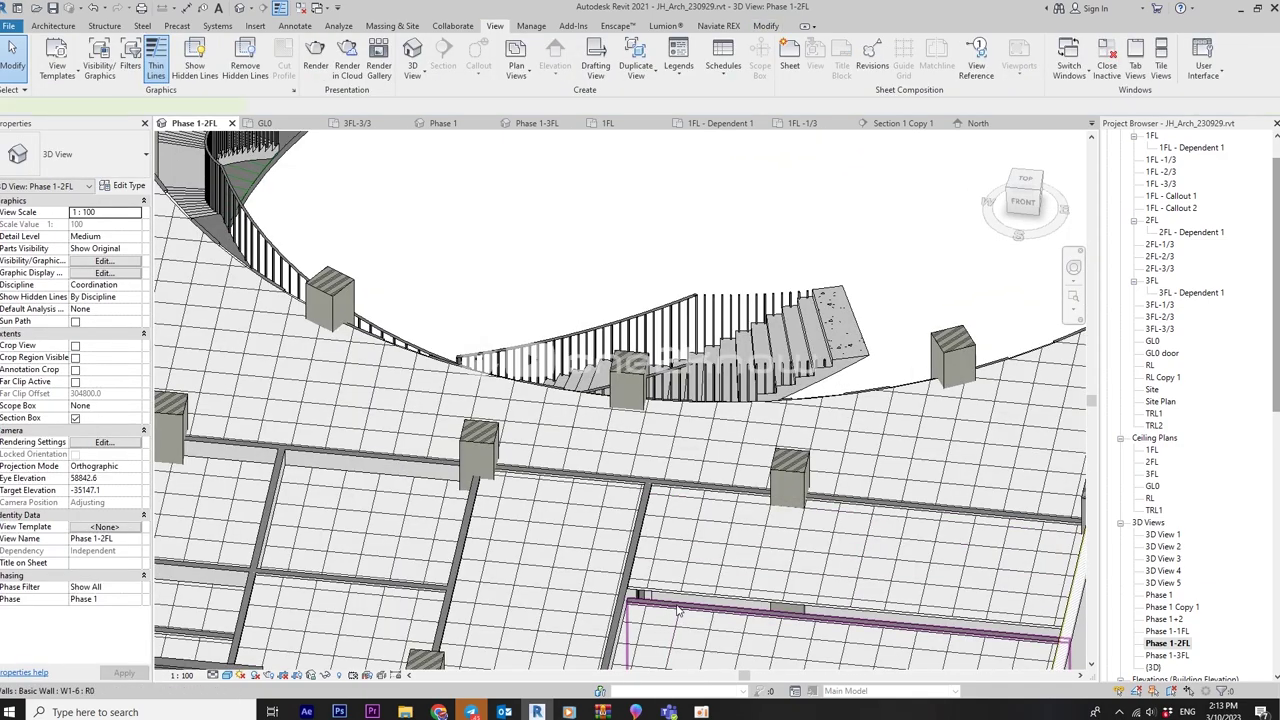
left_click(677, 610)
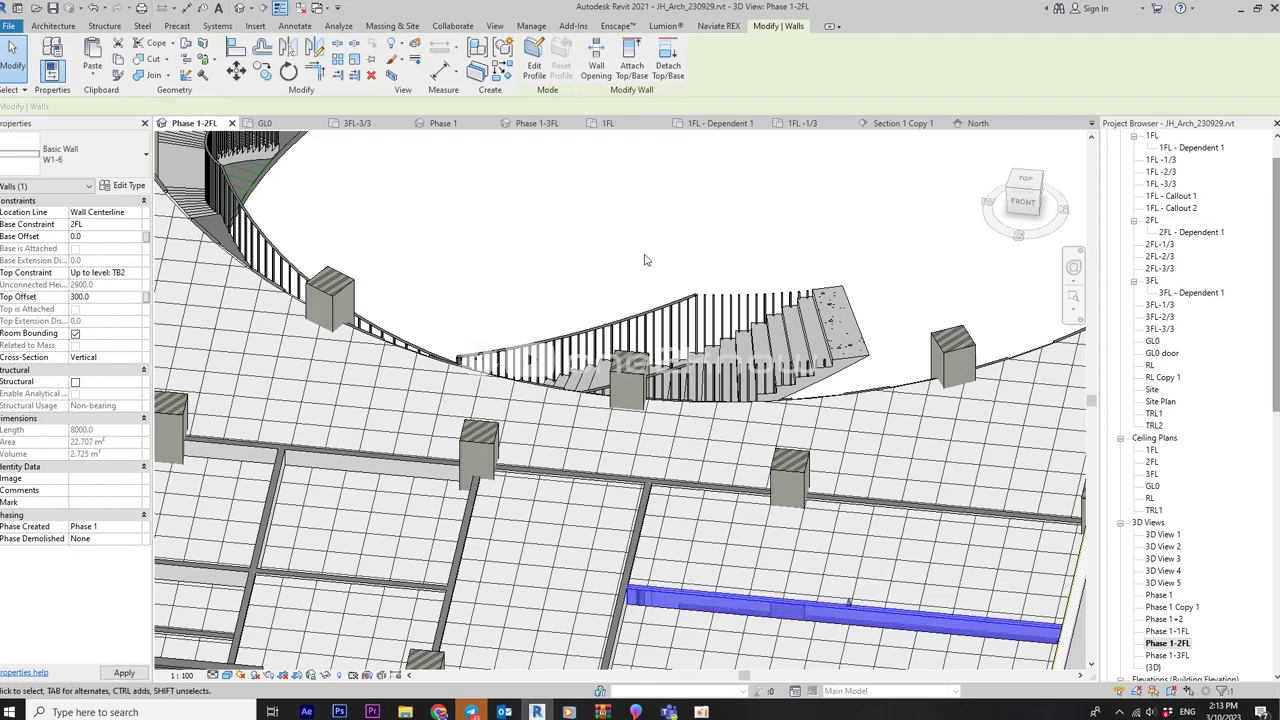
Orbit and zoom from an overhead view of 2FL down to the facade
middle_click_drag(647, 256, 517, 550, "shift")
scroll(517, 550, "up", 2)
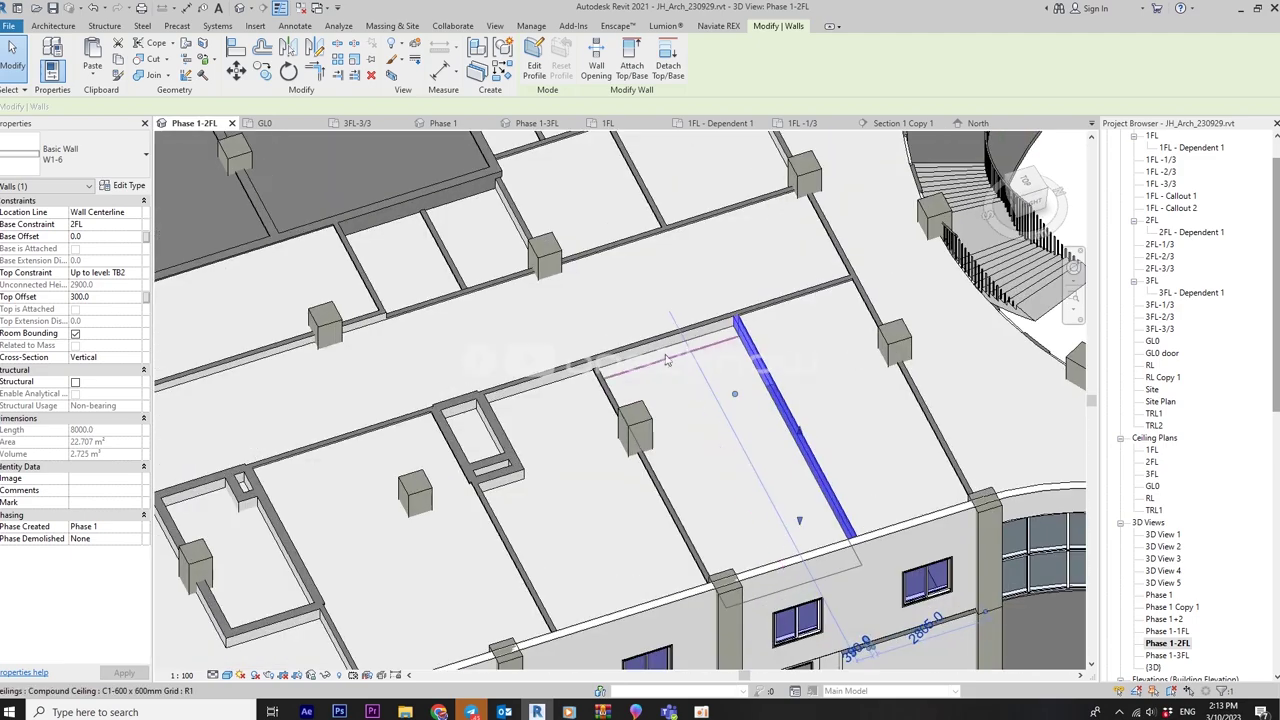
scroll(665, 277, "up", 2)
scroll(765, 322, "down", 2)
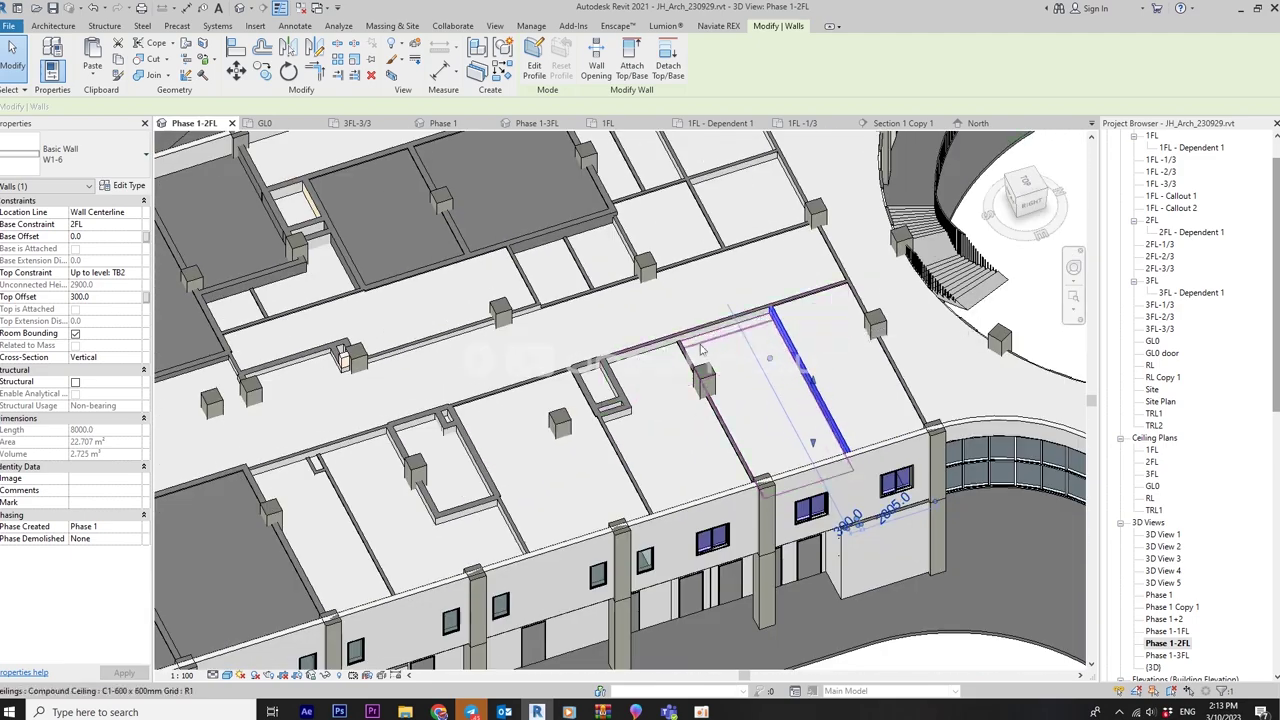
mouse_move(765, 322)
middle_mouse_down("shift")
mouse_move(640, 330)
mouse_move(598, 313)
mouse_move(530, 385)
middle_mouse_up("shift")
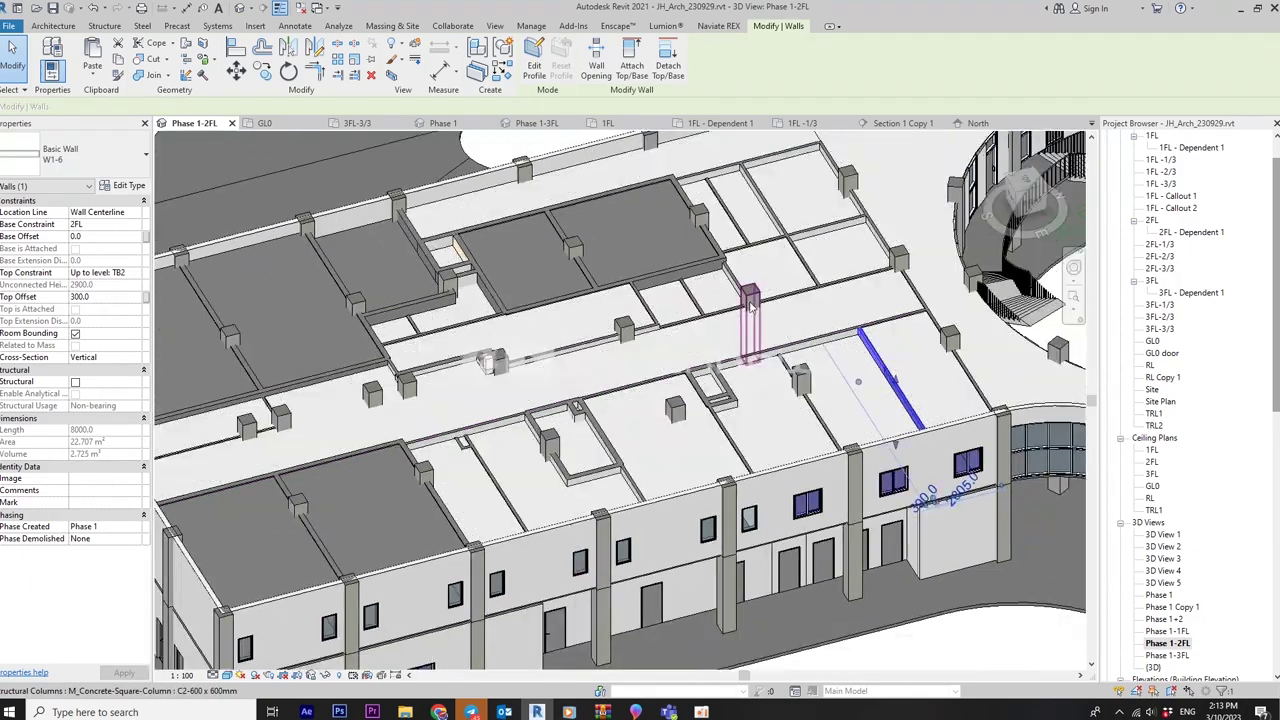
scroll(530, 385, "up", 3)
scroll(540, 410, "up", 3)
scroll(550, 430, "up", 1)
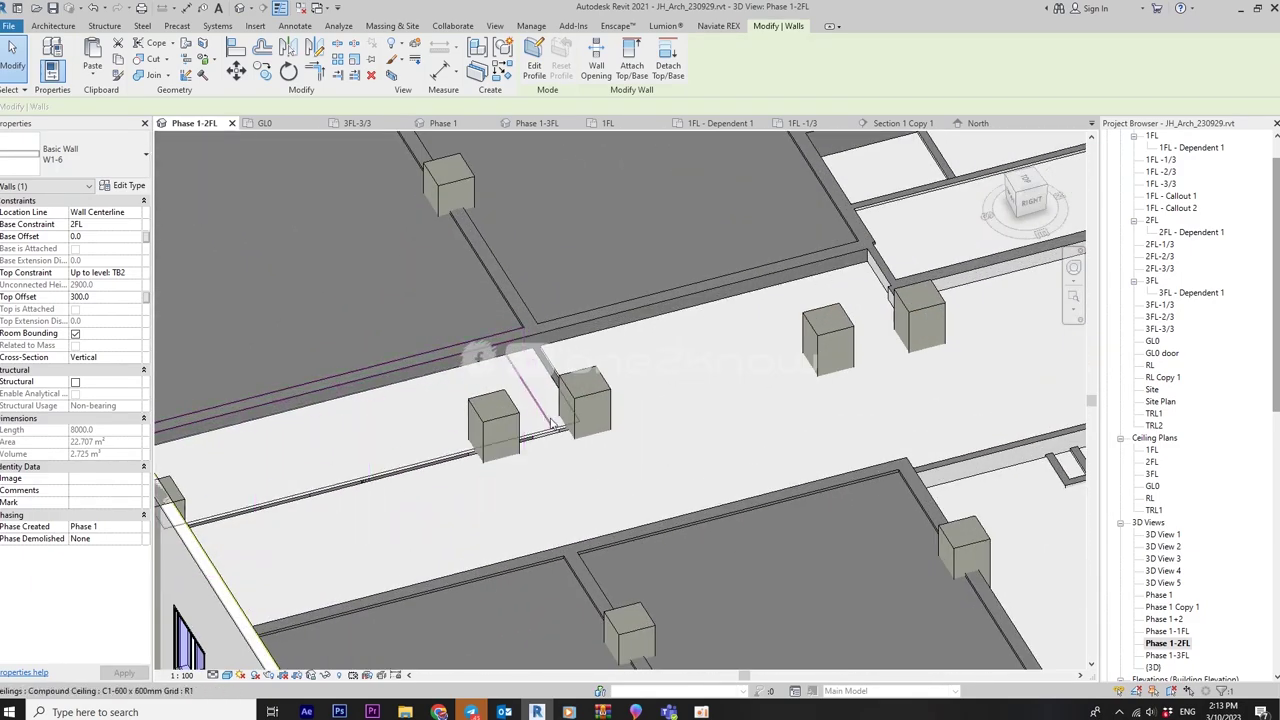
scroll(650, 480, "up", 3)
scroll(749, 532, "down", 2)
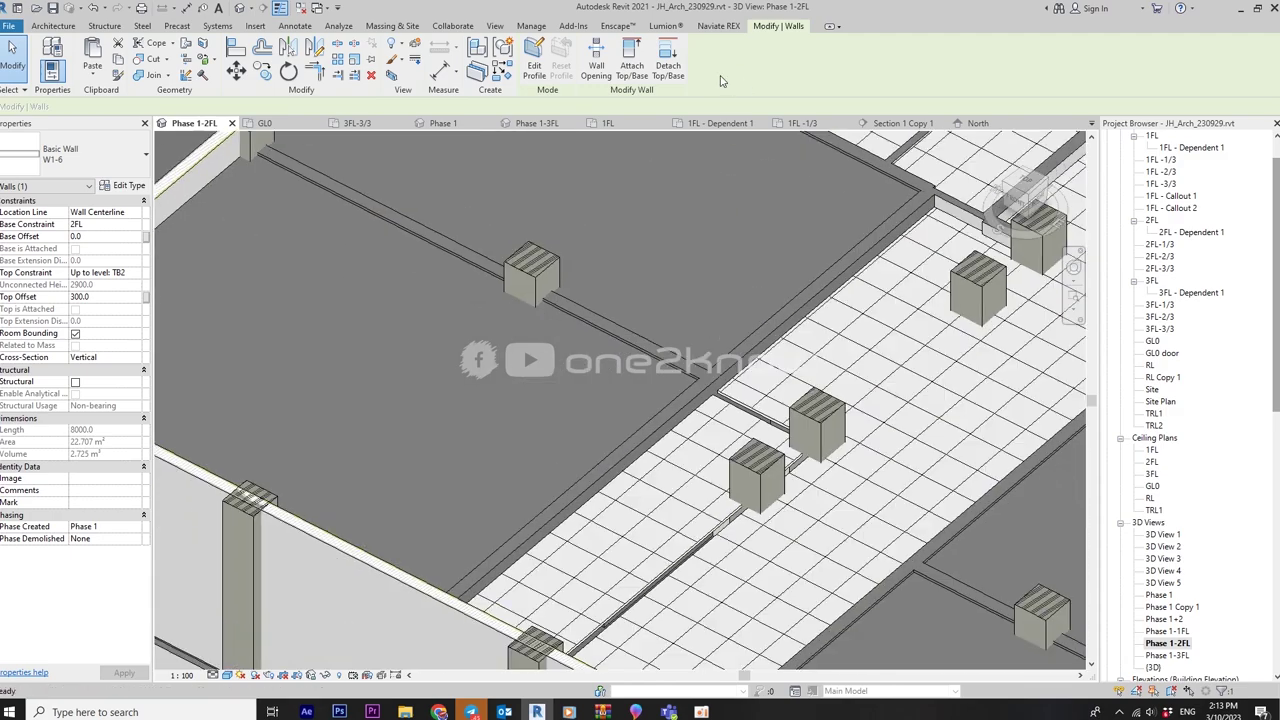
scroll(796, 446, "up", 3)
scroll(775, 422, "down", 1)
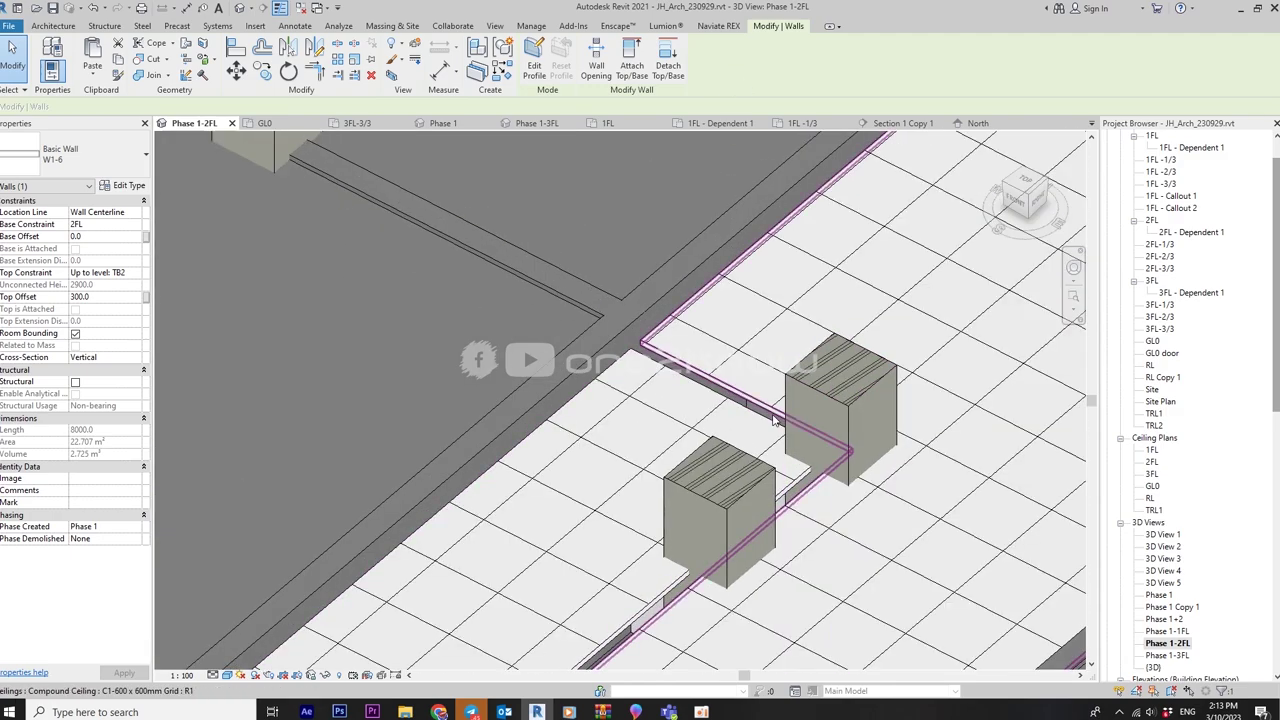
Check the 2080-long wall between the columns is at TB2 with a 300 offset
mouse_move(760, 440)
middle_mouse_down("shift")
mouse_move(613, 314)
mouse_move(545, 425)
middle_mouse_up("shift")
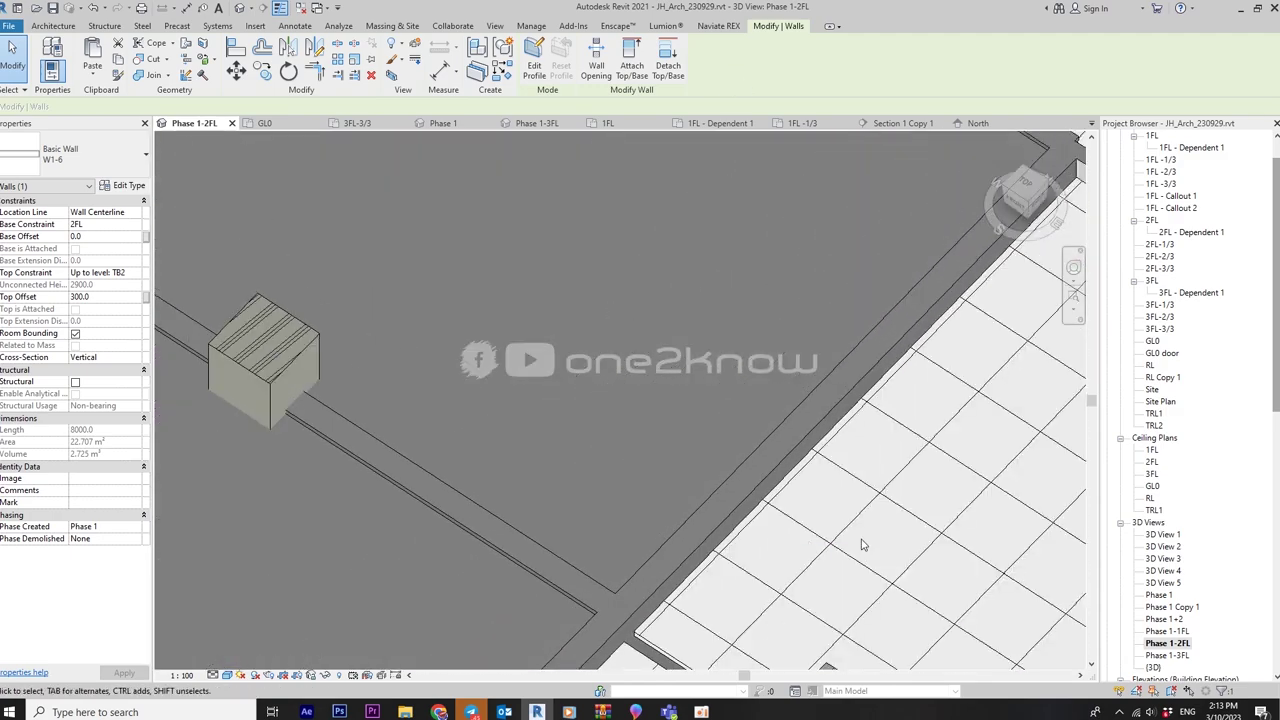
scroll(536, 426, "up", 3)
scroll(536, 426, "down", 2)
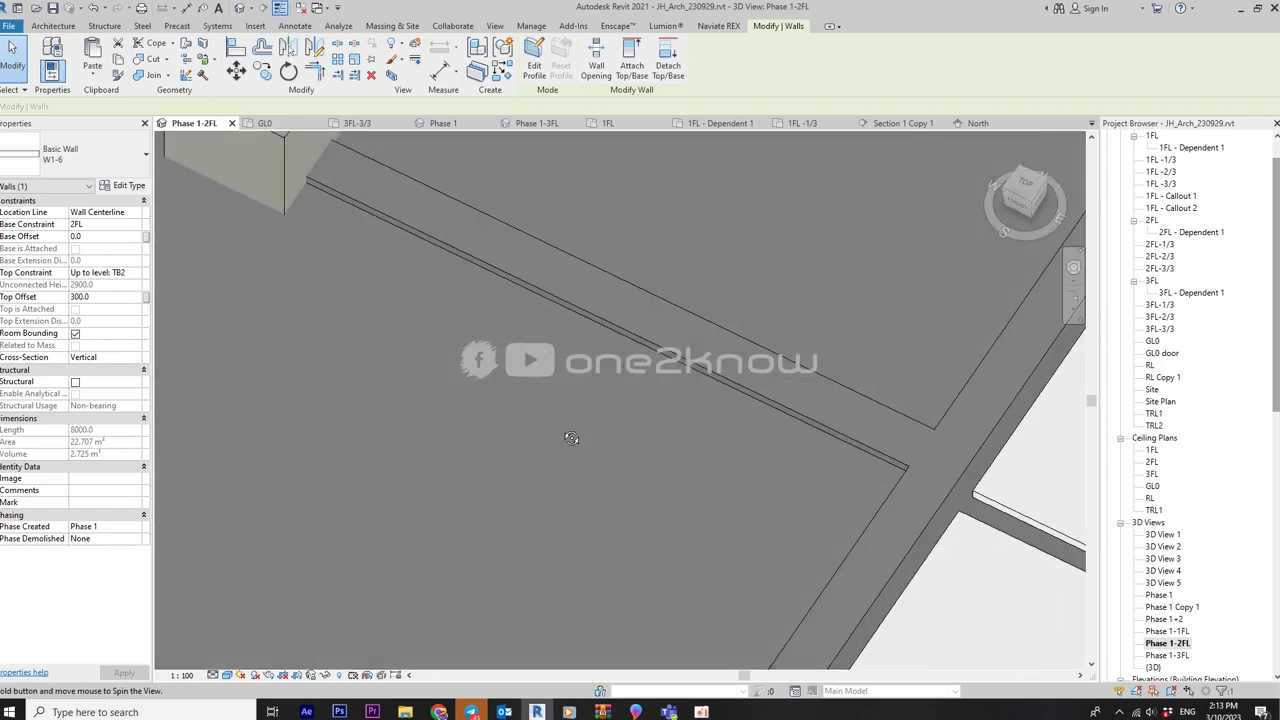
scroll(528, 223, "down", 1)
scroll(528, 223, "down", 1)
scroll(887, 545, "up", 3)
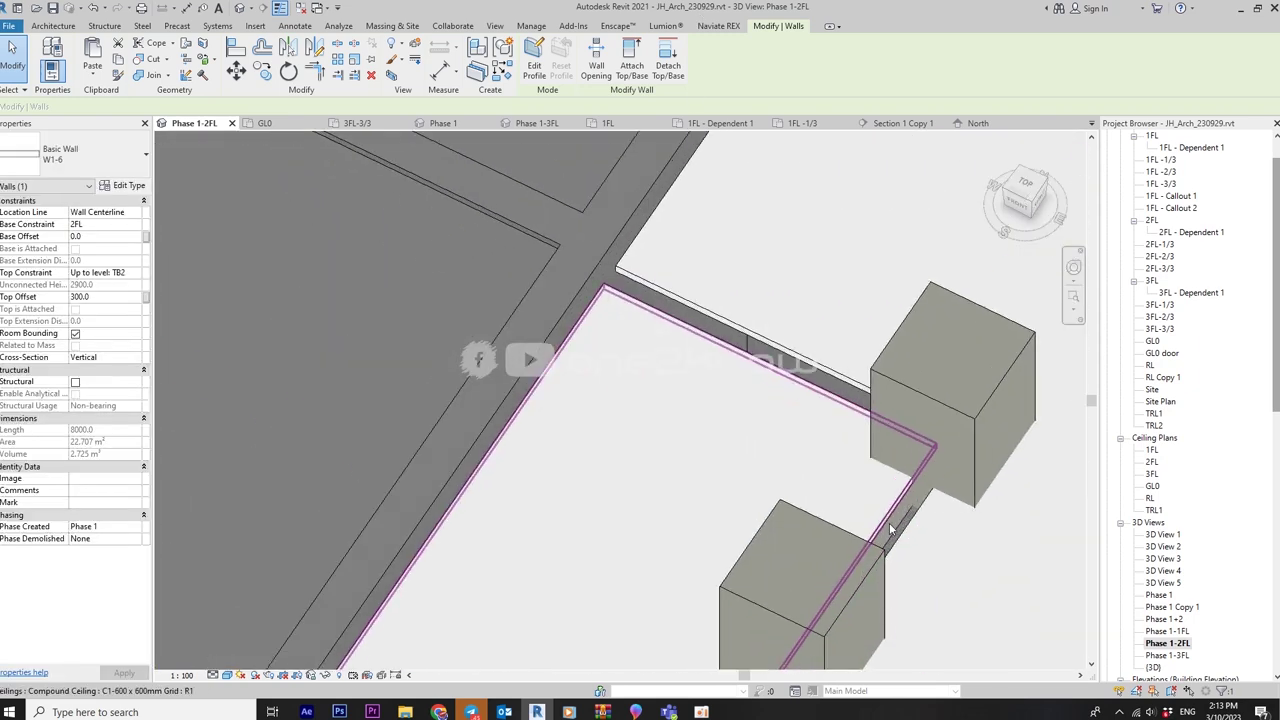
scroll(898, 530, "up", 1)
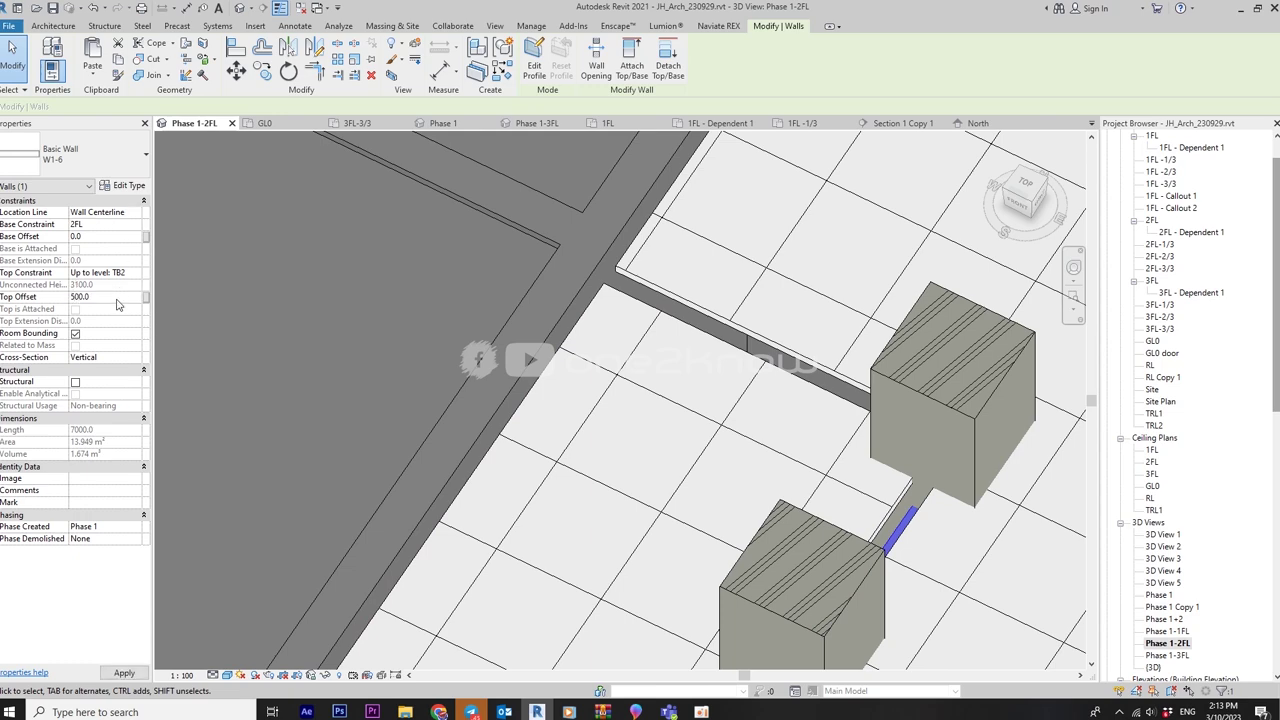
scroll(752, 422, "down", 3)
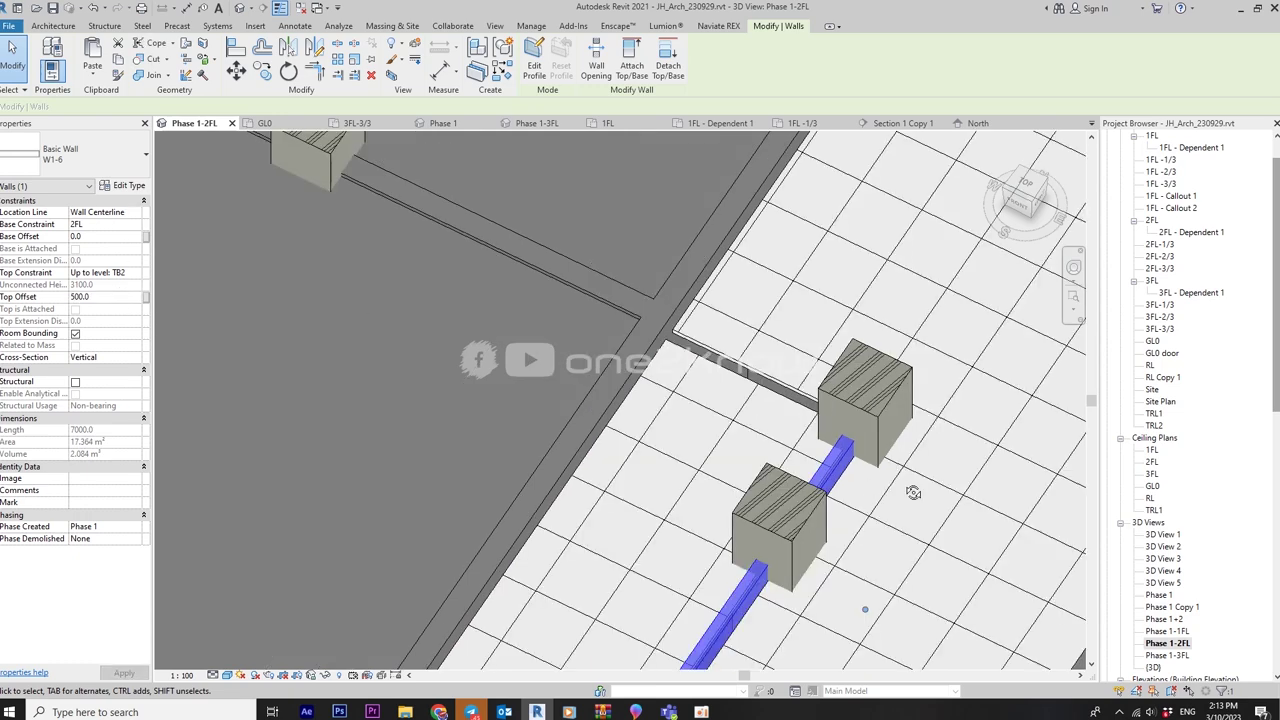
middle_click_drag(752, 422, 829, 323, "shift")
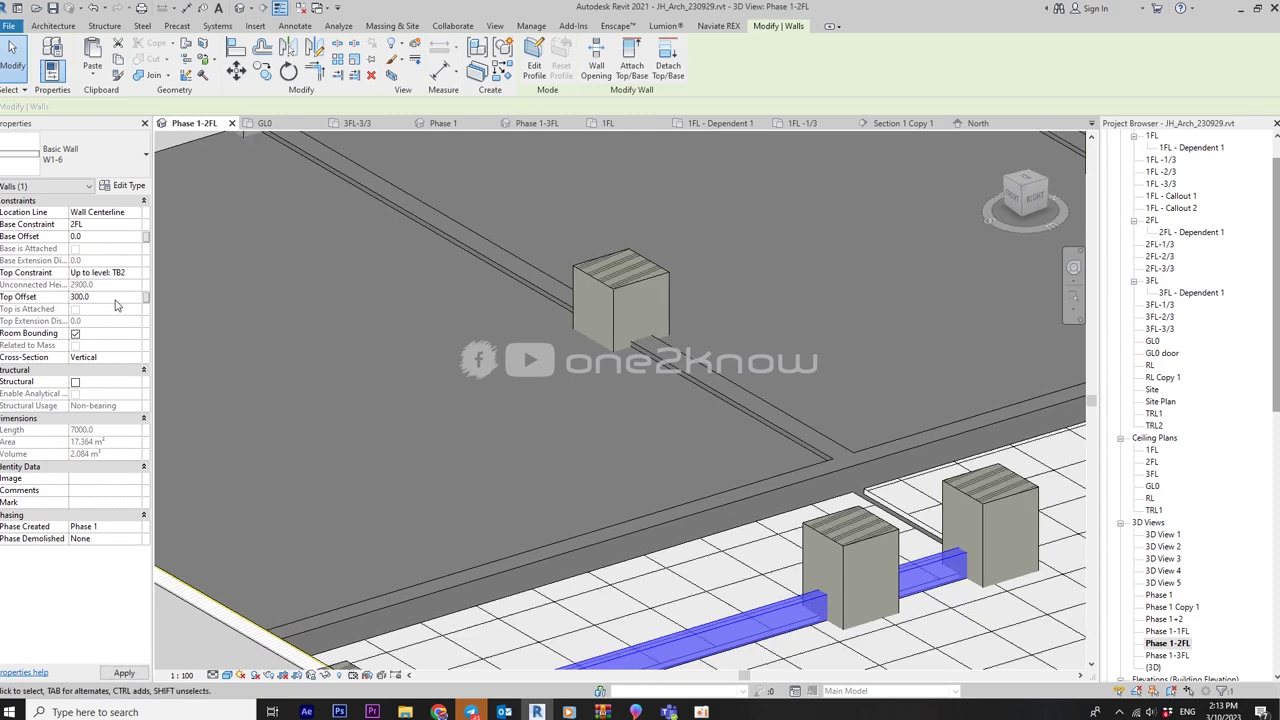
mouse_move(700, 450)
middle_mouse_down("shift")
mouse_move(791, 545)
mouse_move(805, 412)
middle_mouse_up("shift")
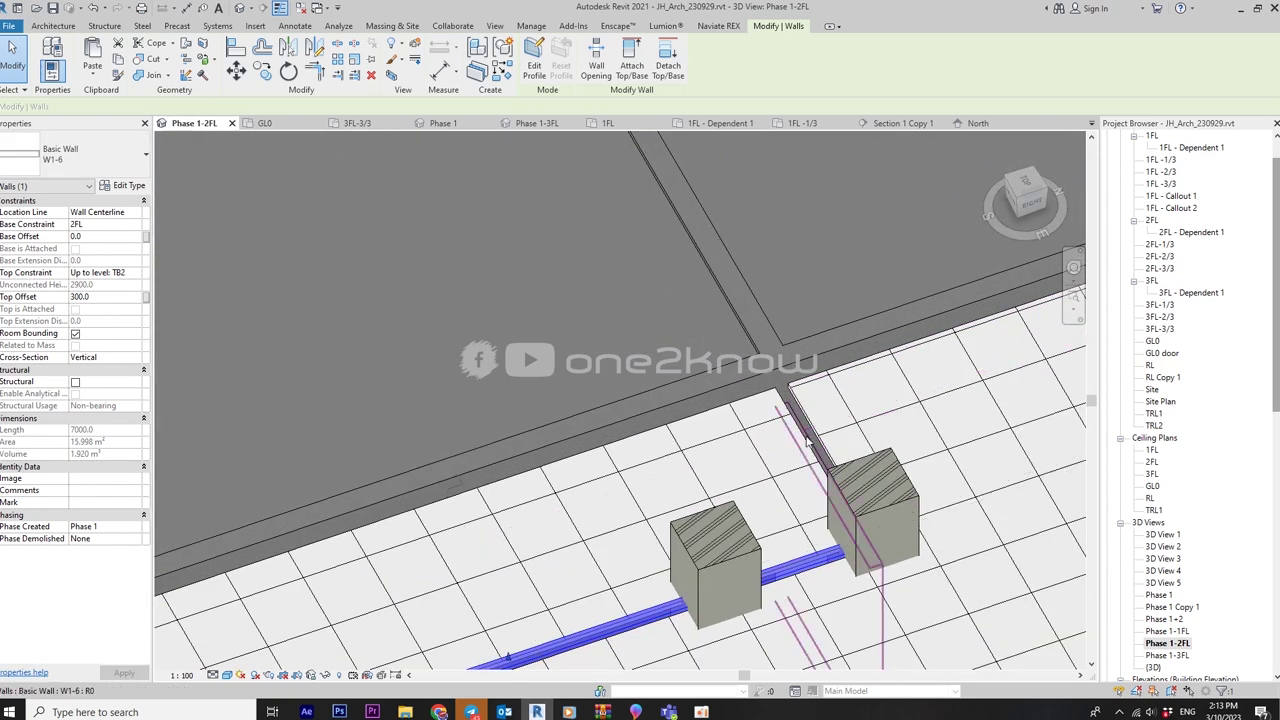
left_click(808, 440)
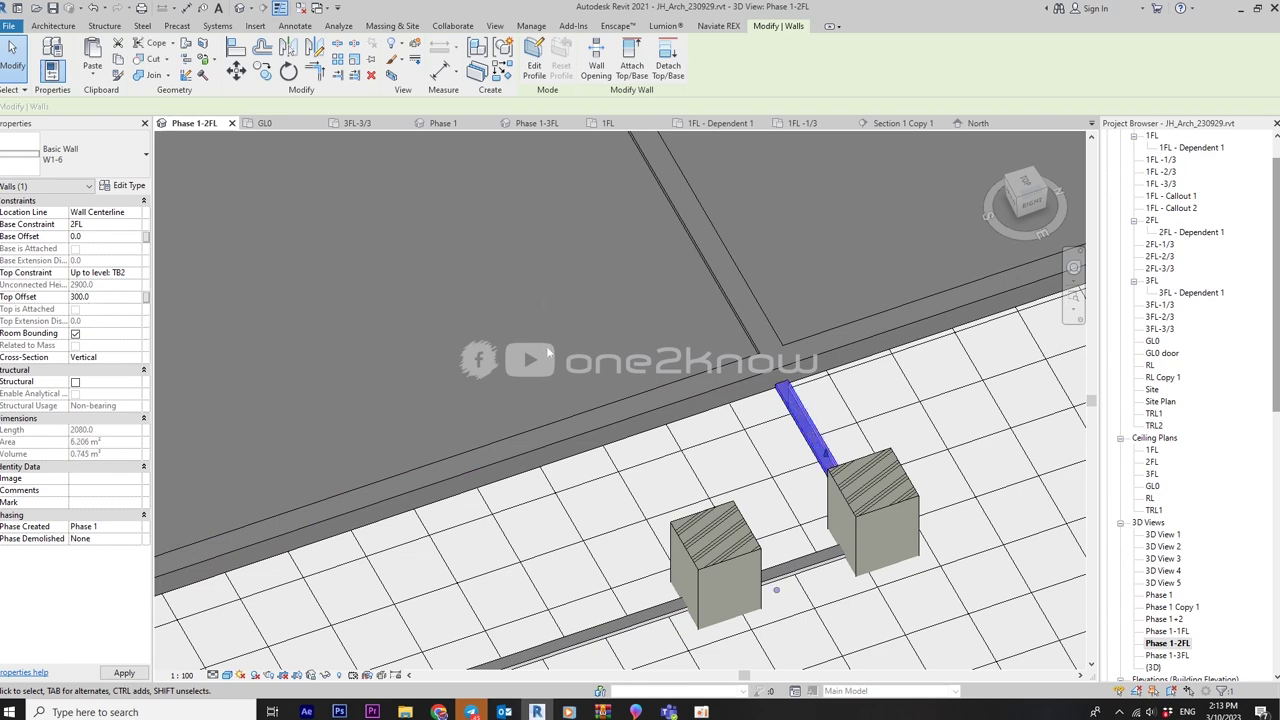
mouse_move(548, 352)
middle_mouse_down("shift")
mouse_move(742, 385)
mouse_move(643, 400)
mouse_move(670, 240)
middle_mouse_up("shift")
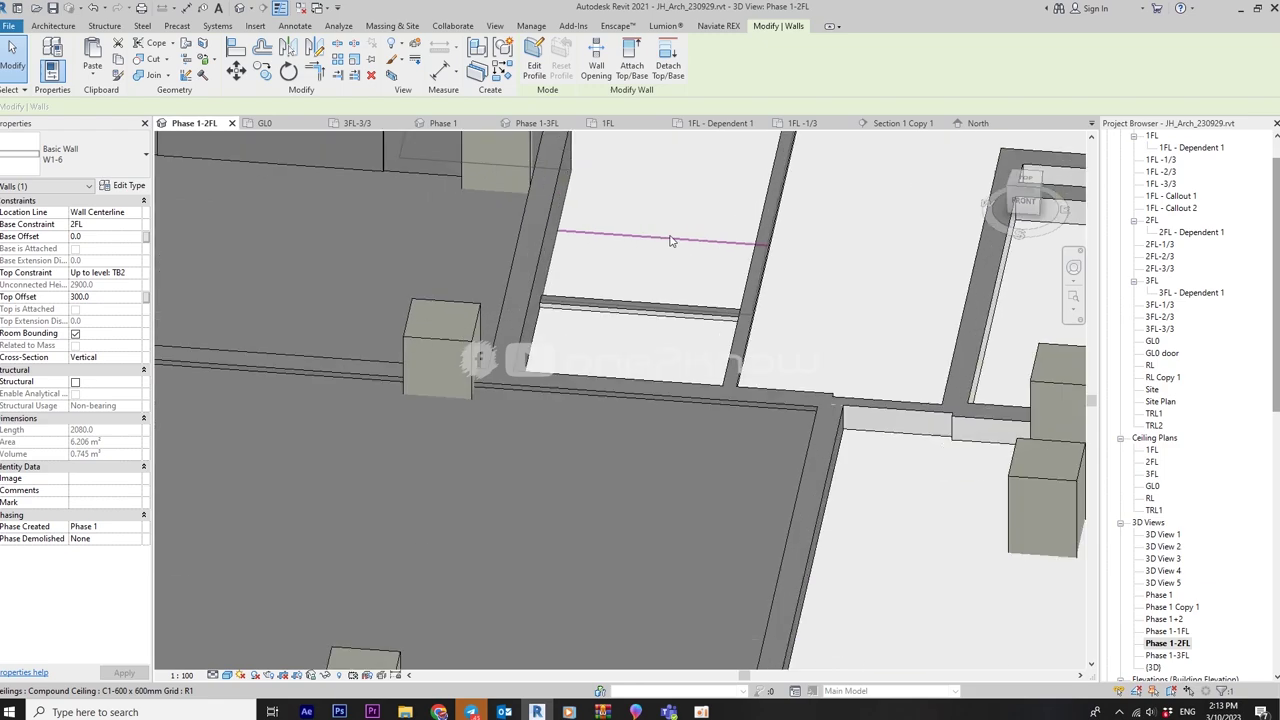
scroll(705, 316, "down", 5)
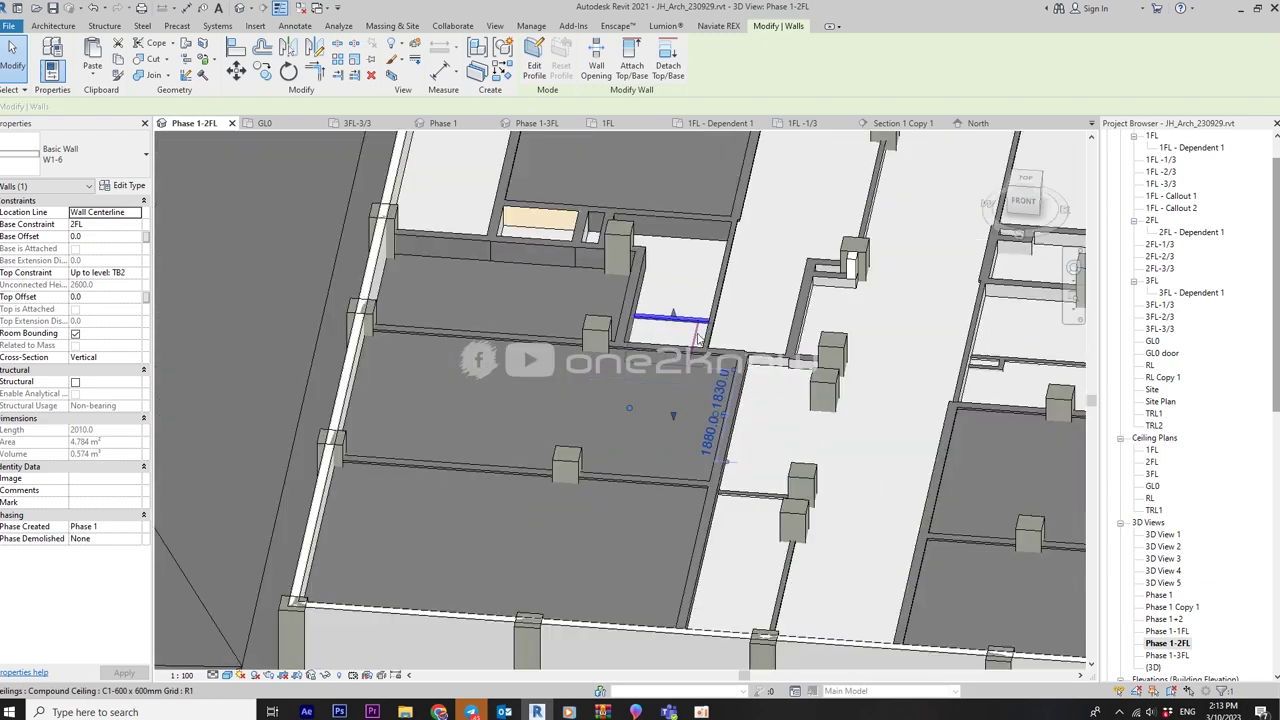
Orbit to an oblique view across the 2FL ceiling grid, roof and walls
key("Escape")
middle_click_drag(698, 344, 789, 380, "shift")
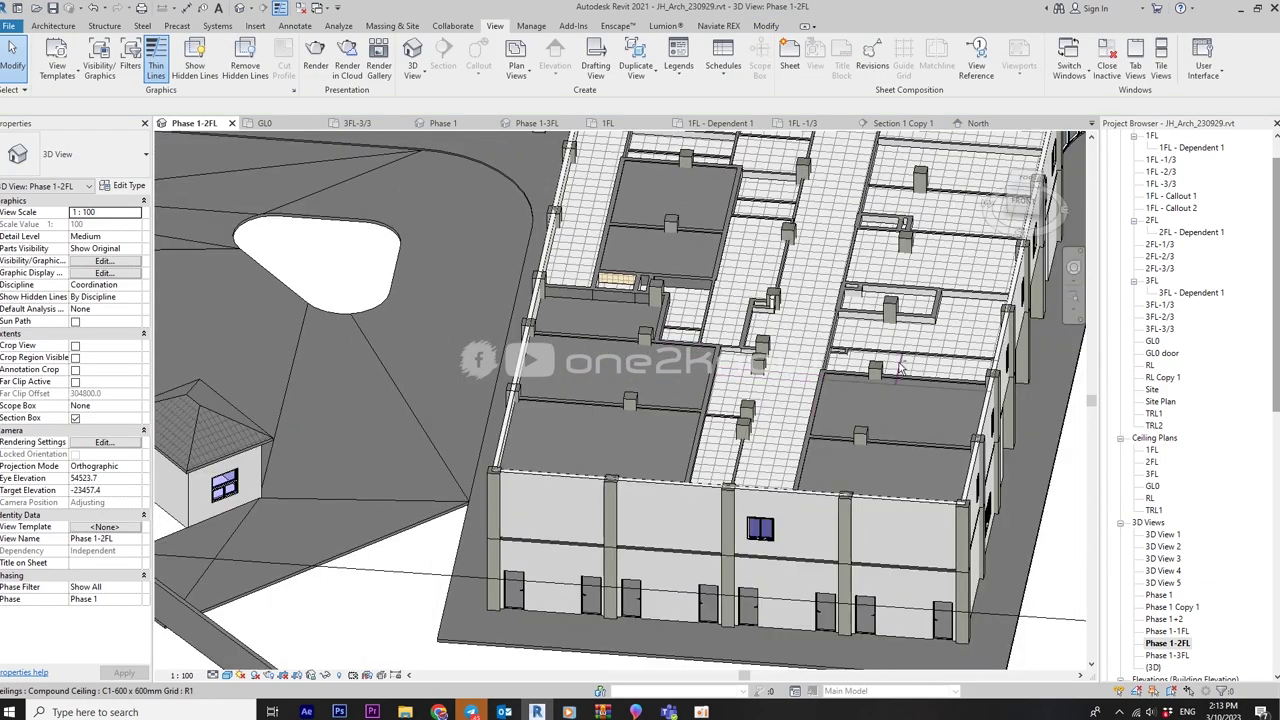
scroll(700, 410, "up", 3)
scroll(600, 430, "up", 2)
scroll(563, 440, "down", 2)
scroll(563, 440, "down", 3)
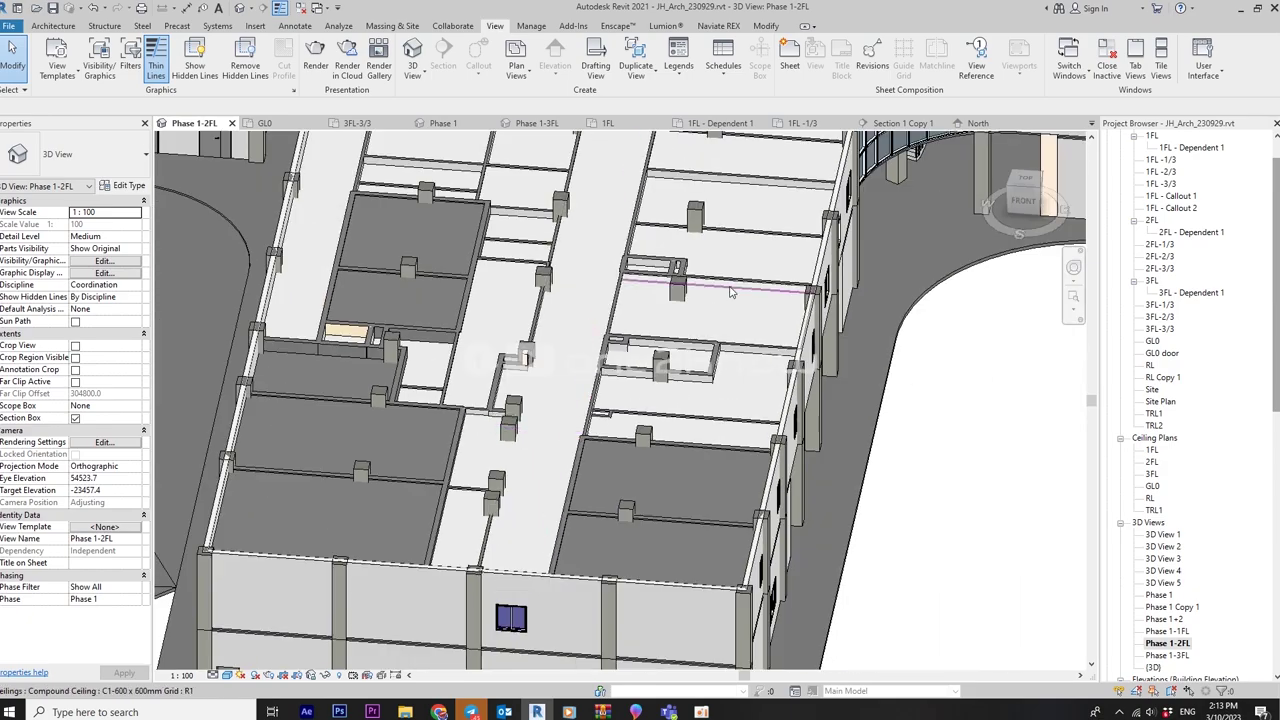
middle_click_drag(563, 440, 400, 412, "shift")
scroll(400, 412, "up", 4)
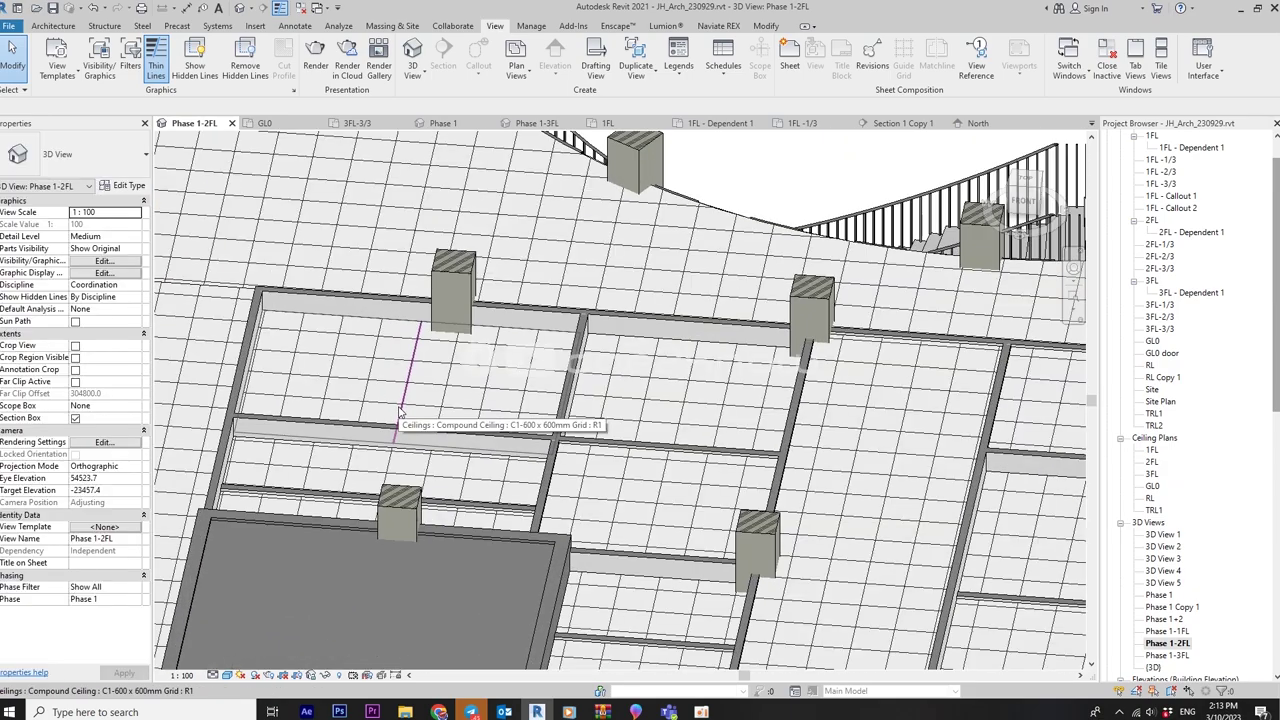
scroll(400, 412, "down", 2)
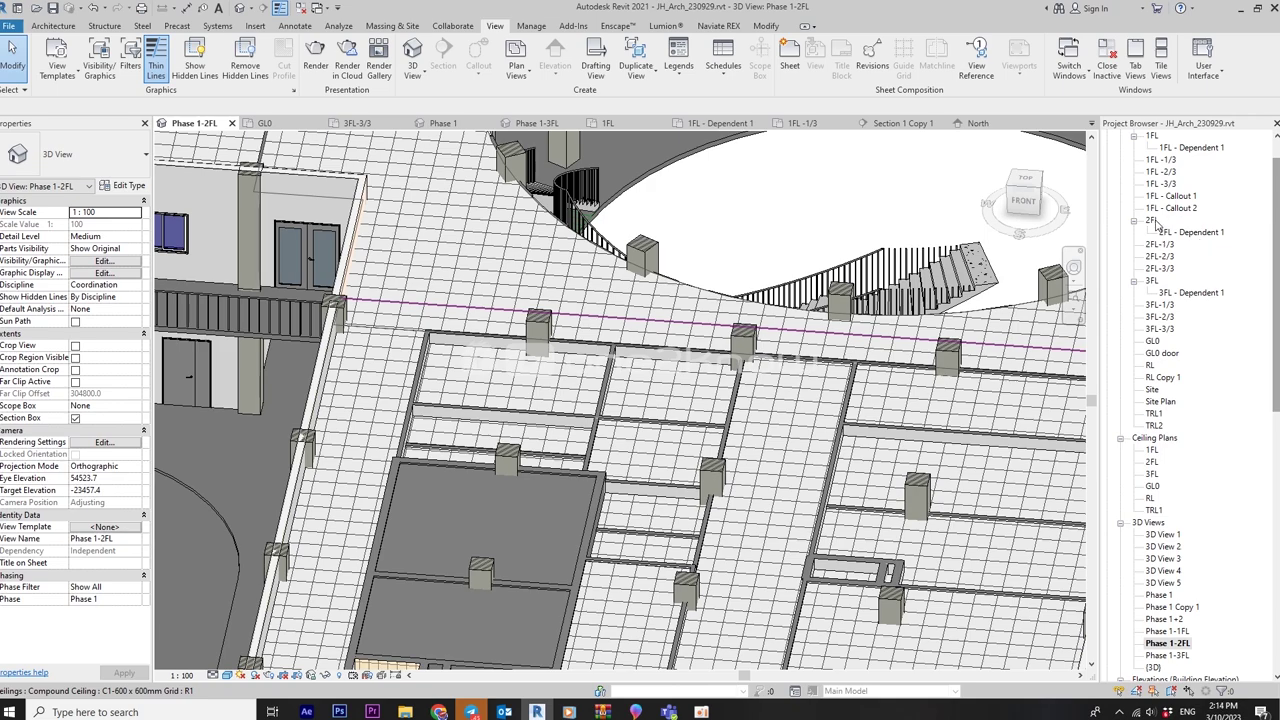
mouse_move(560, 400)
middle_mouse_down("shift")
mouse_move(514, 343)
mouse_move(509, 557)
mouse_move(614, 432)
mouse_move(600, 432)
middle_mouse_up("shift")
scroll(600, 432, "up", 3)
scroll(640, 390, "up", 4)
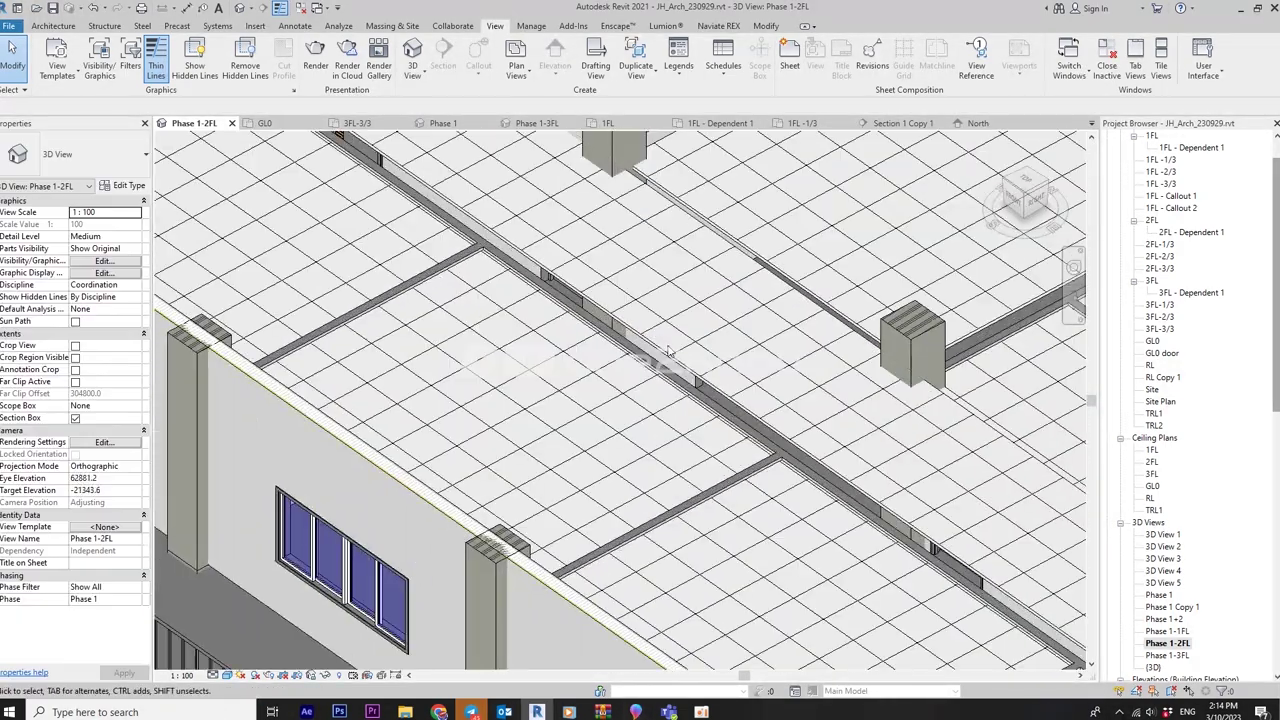
Inspect the compound and room ceilings' heights, then a long wall's constraints
left_click(669, 352)
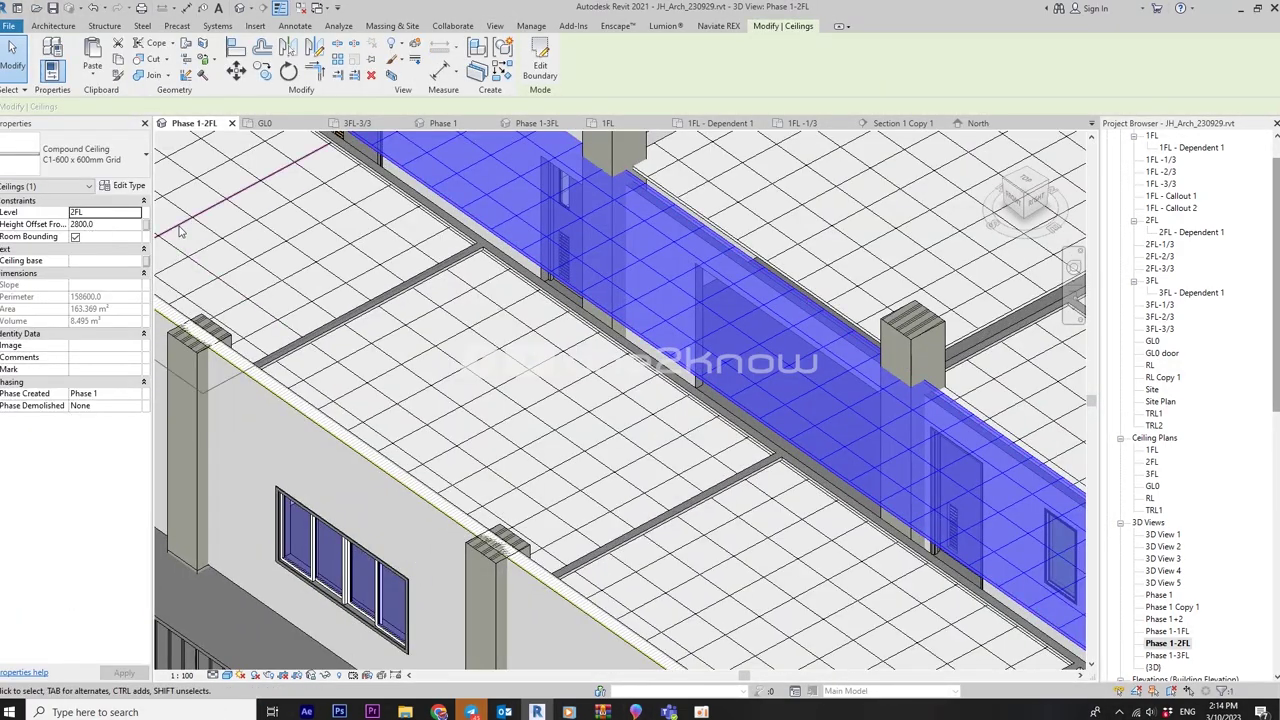
key("Escape")
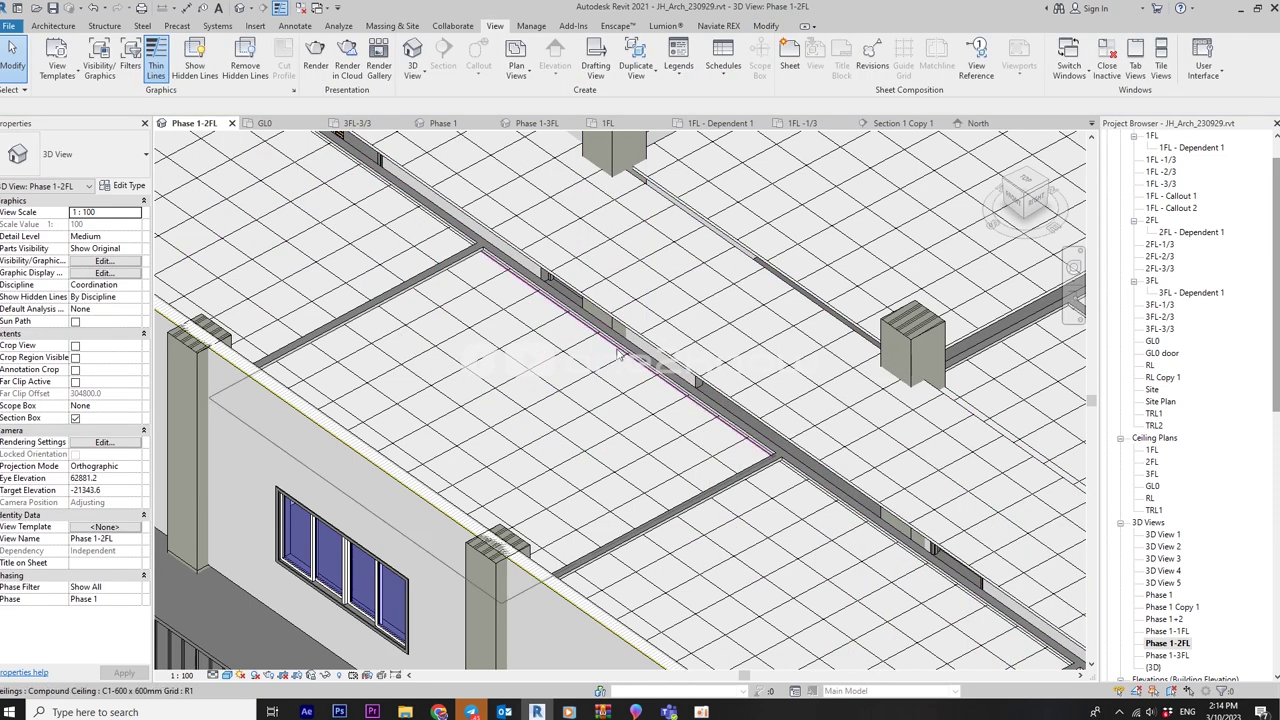
left_click(619, 355)
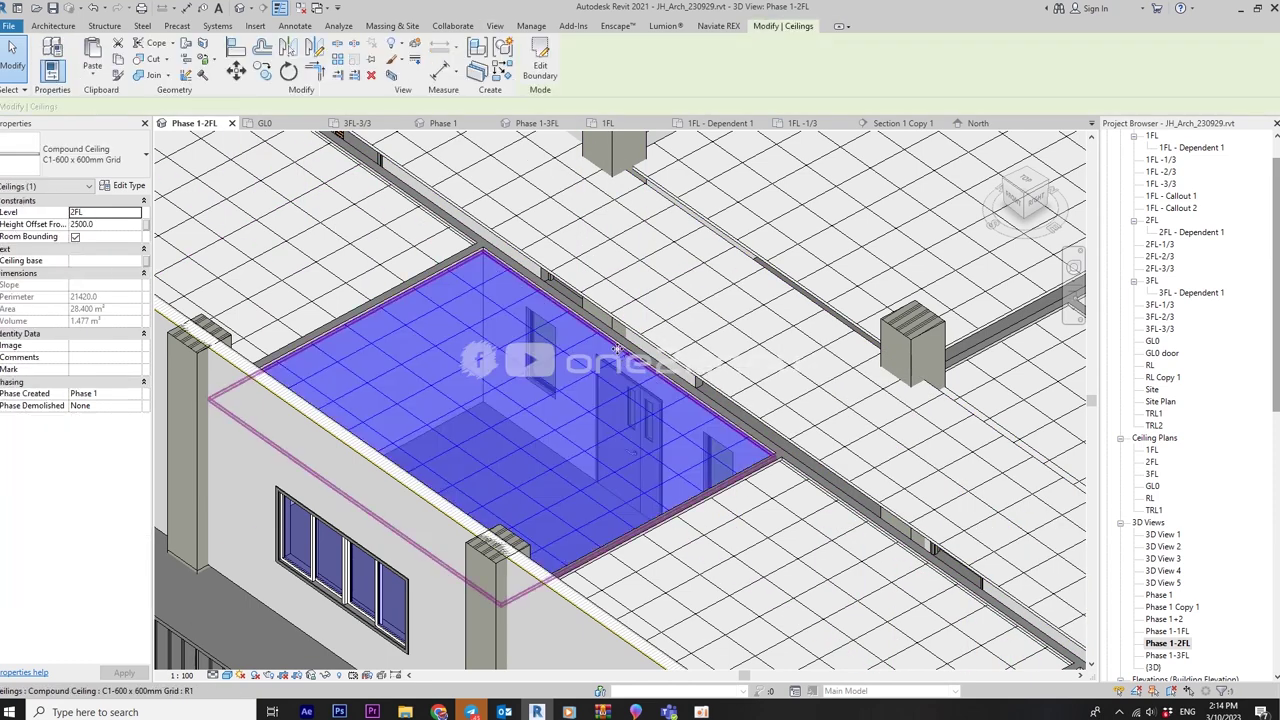
key("Delete")
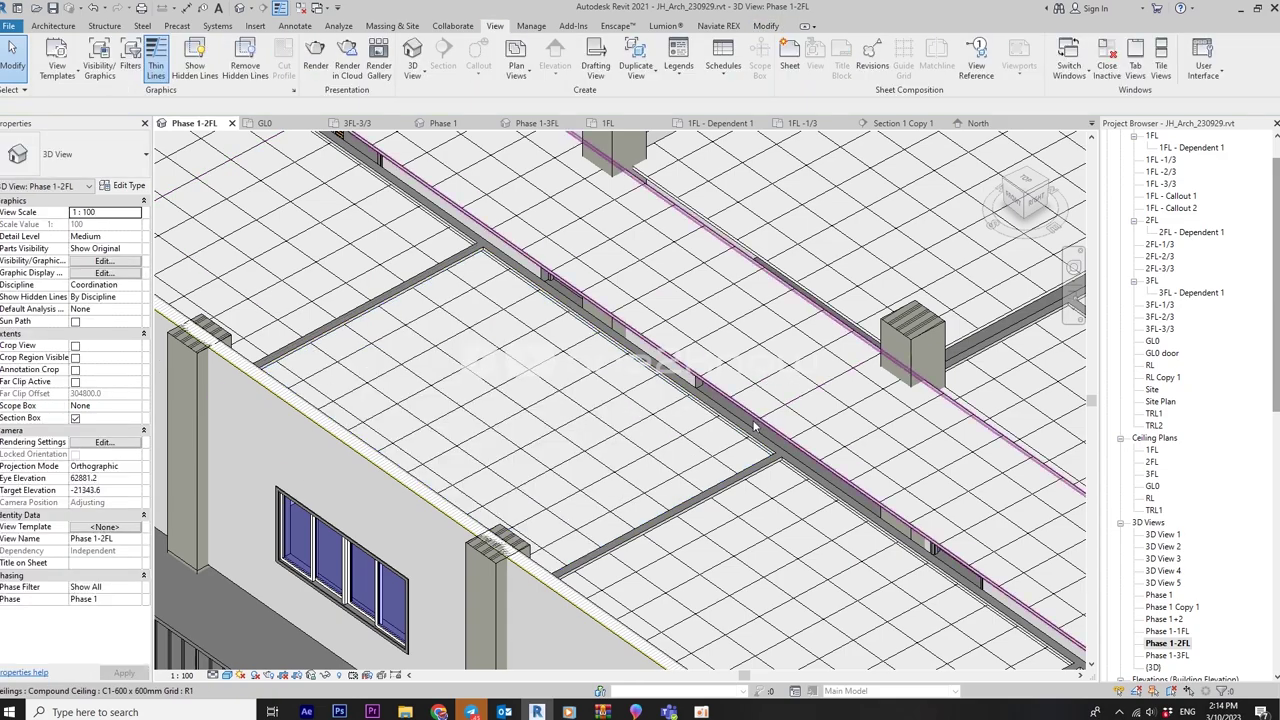
left_click(690, 390)
scroll(603, 408, "down", 3)
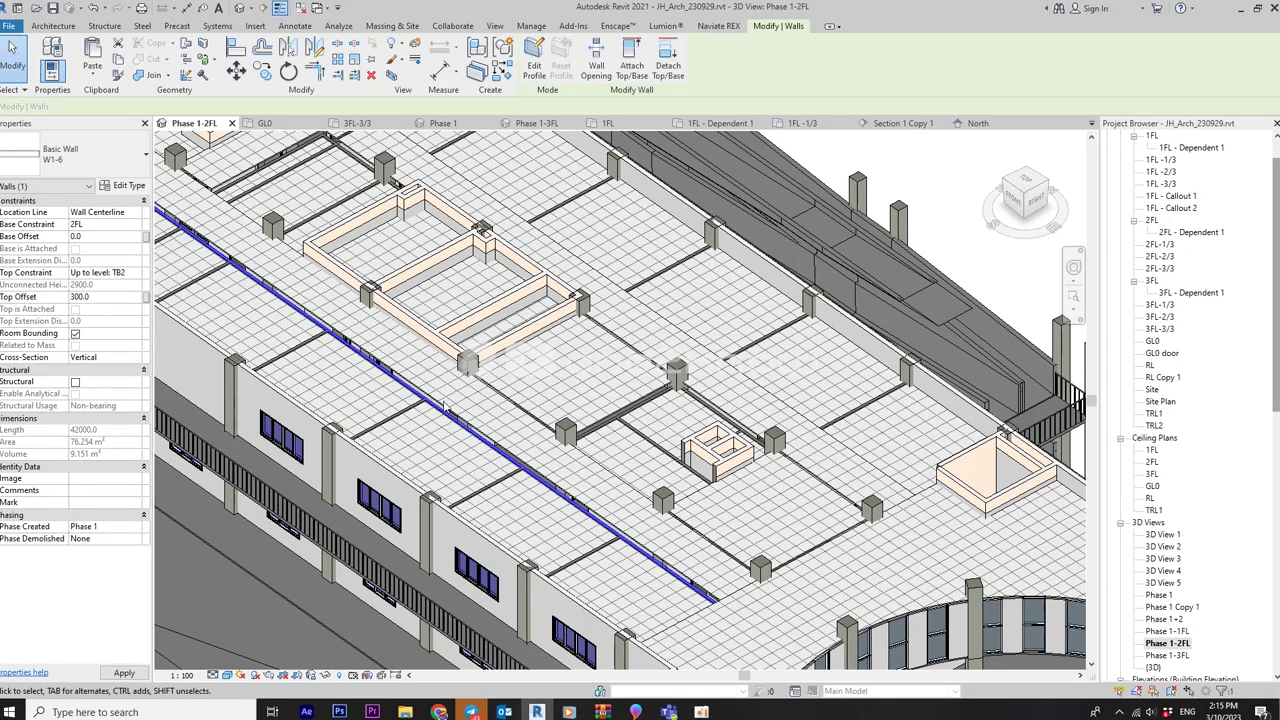
Orbit to a steep top-down view and check another long wall's top constraint
mouse_move(447, 408)
middle_mouse_down("shift")
mouse_move(416, 437)
mouse_move(757, 392)
middle_mouse_up("shift")
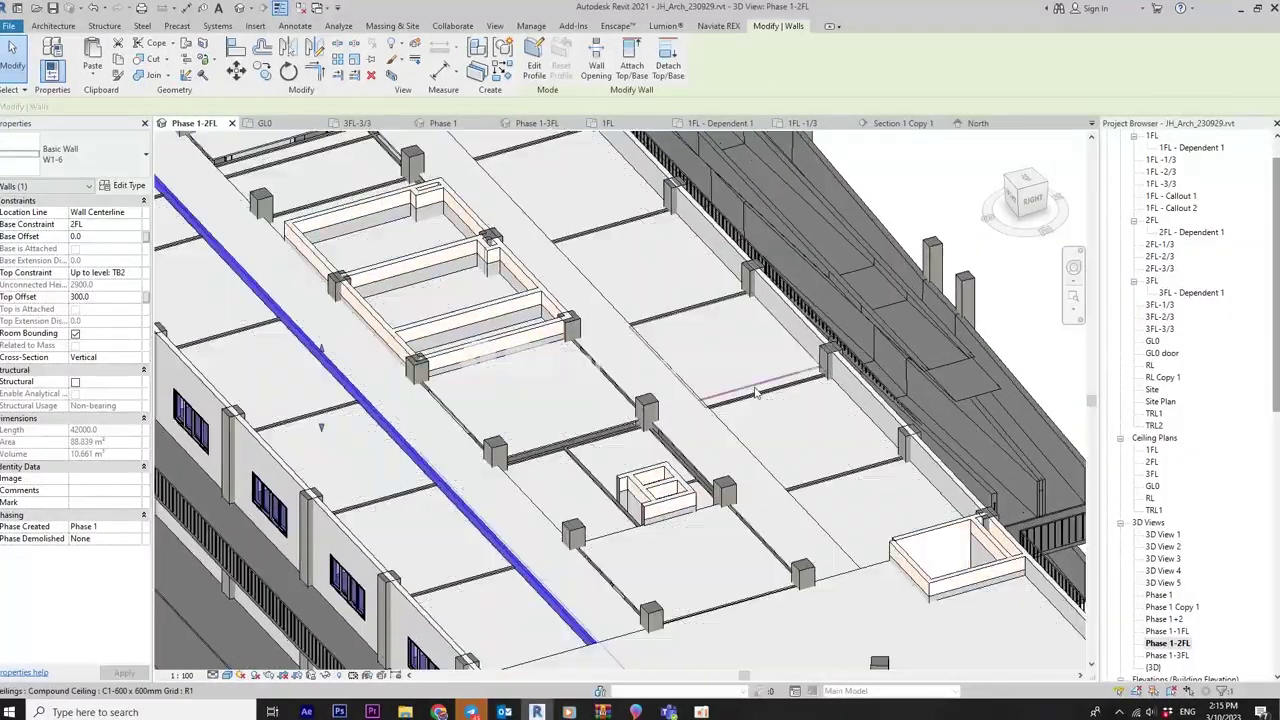
middle_click_drag(757, 392, 628, 521, "shift")
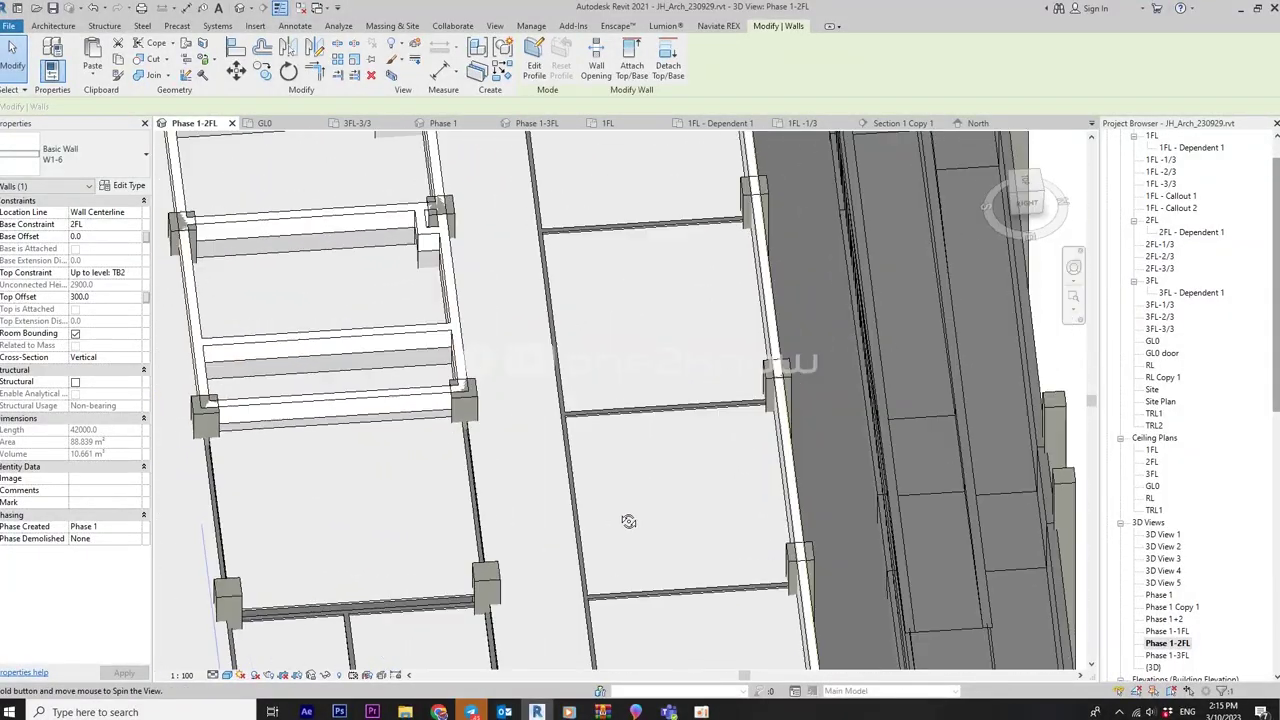
left_click(562, 420)
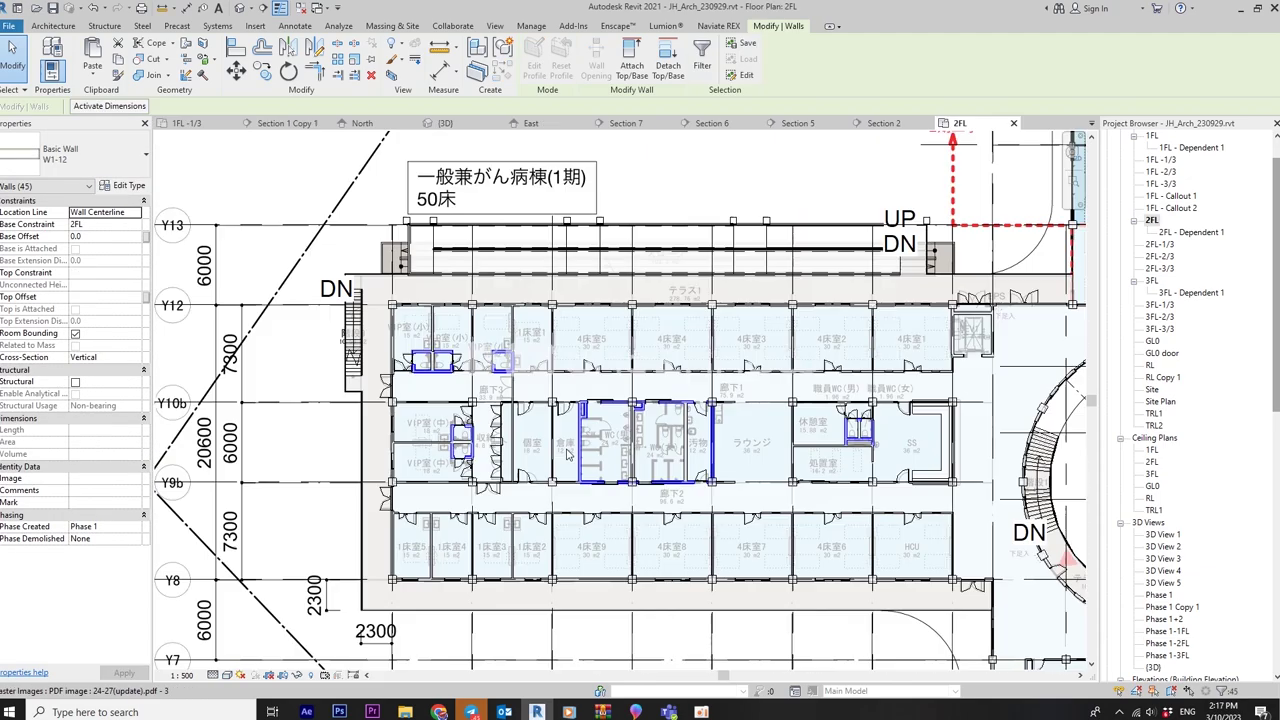
Window-select the ward wing's interior W1-12 walls and set their top constraint to TB2
middle_click_drag(754, 580, 663, 425)
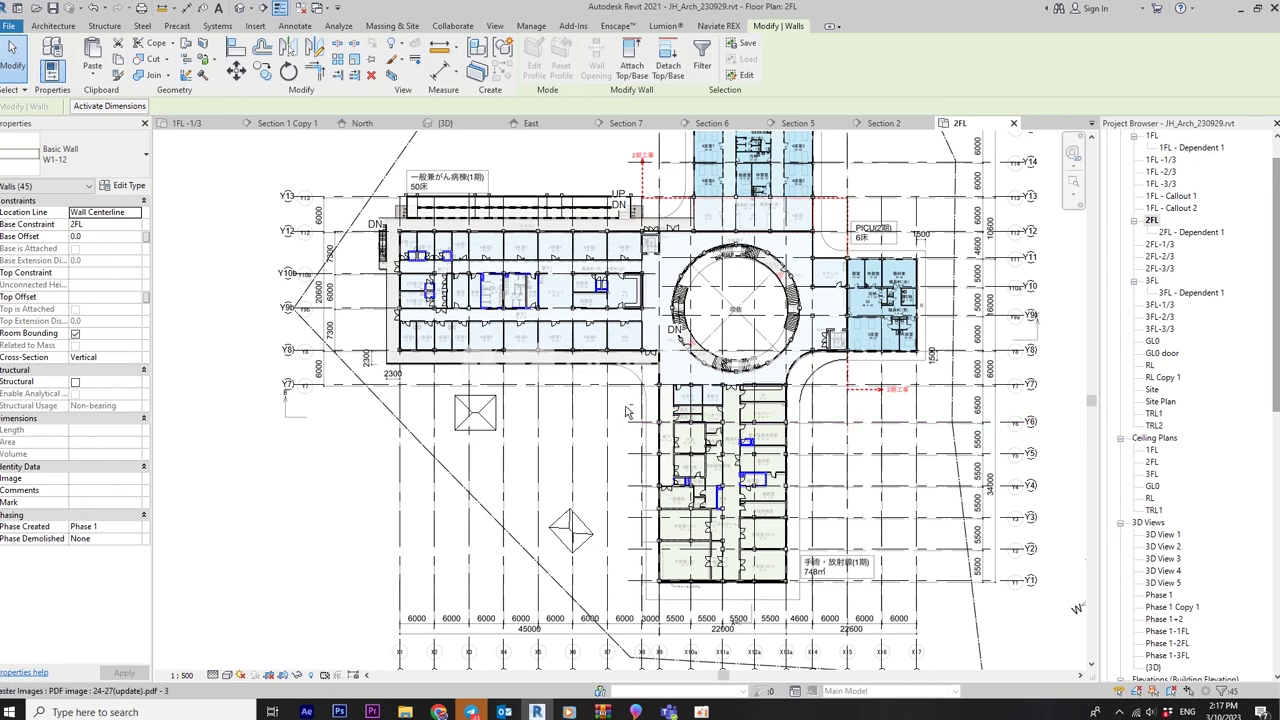
left_click_drag(632, 413, 905, 622)
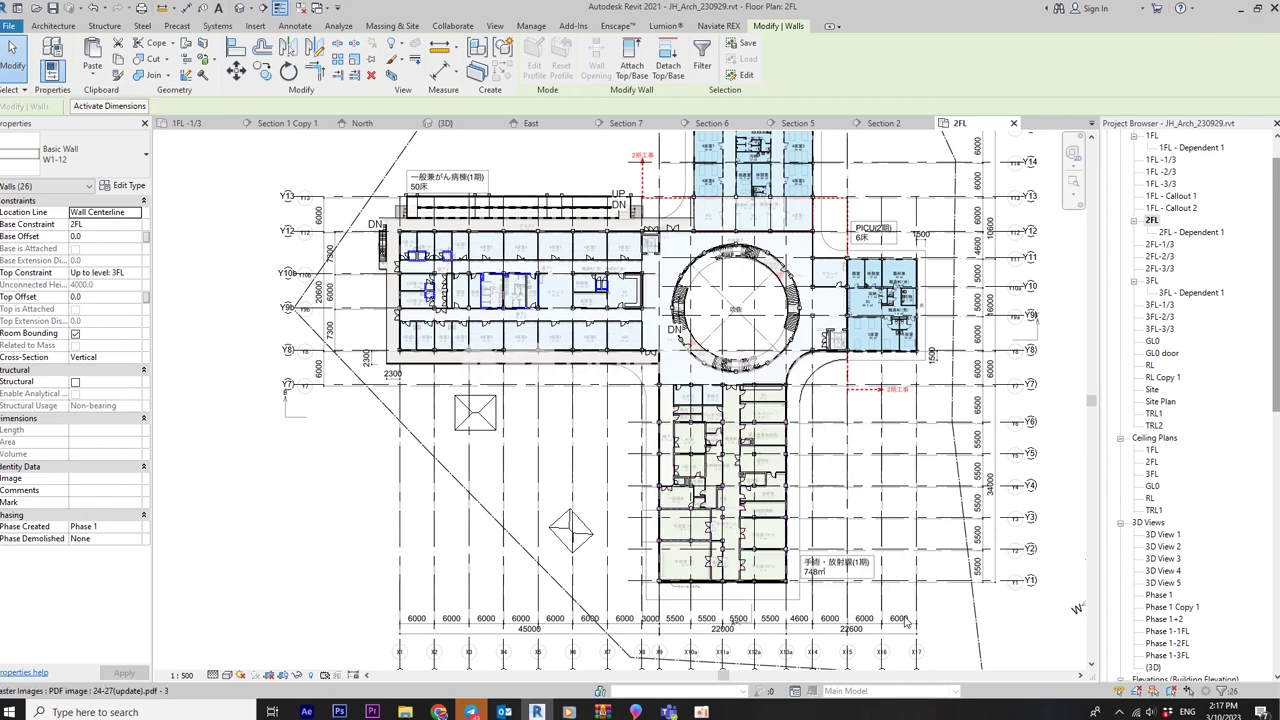
scroll(437, 179, "up", 2)
scroll(553, 370, "up", 4)
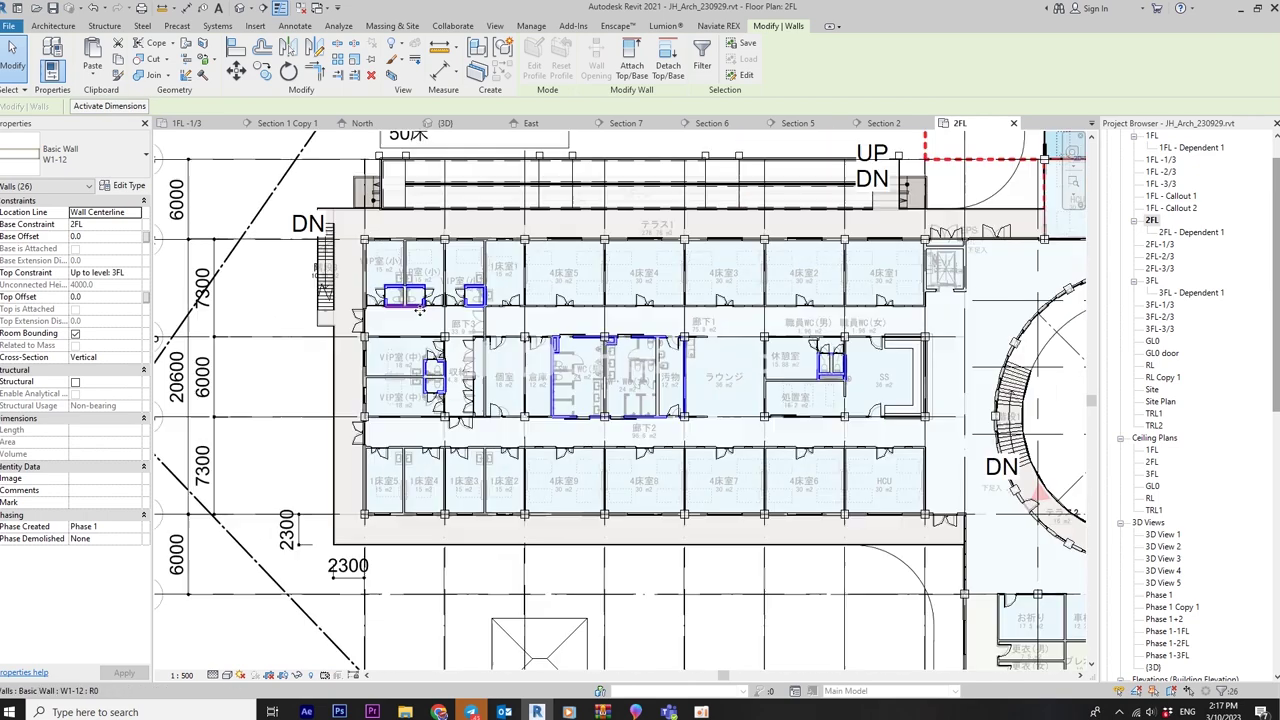
middle_click_drag(553, 370, 445, 379)
left_click(136, 273)
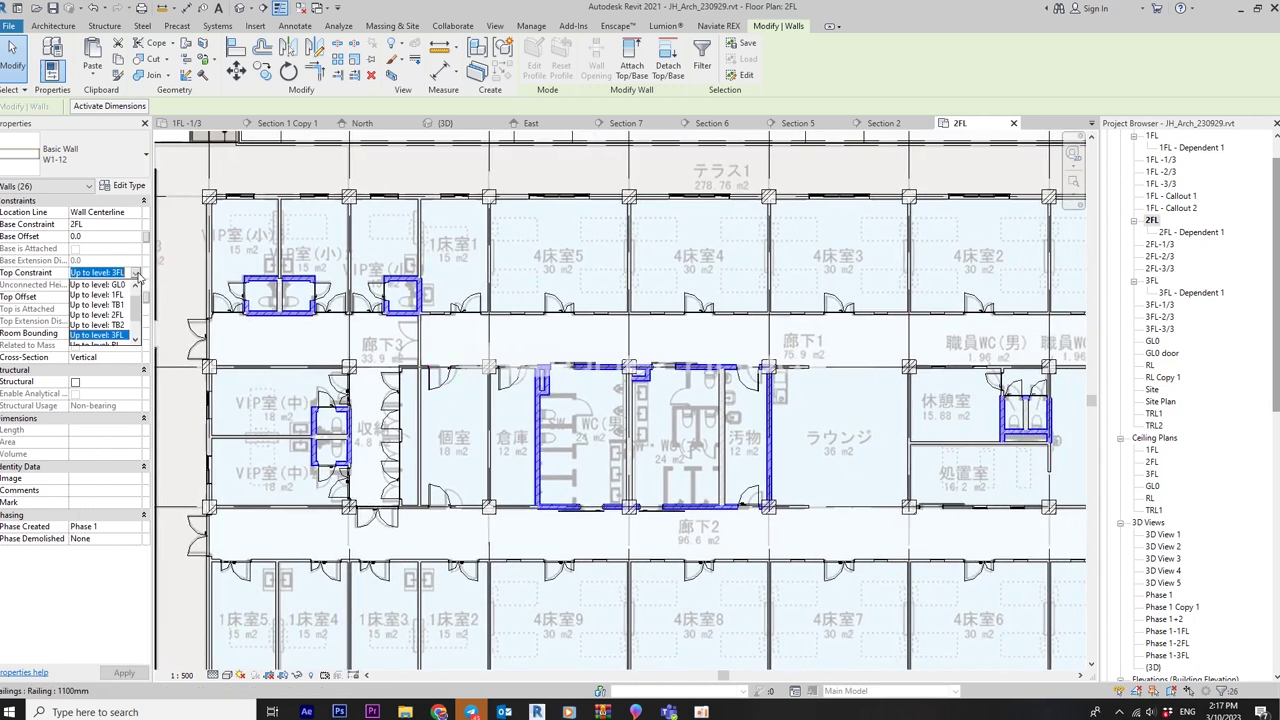
left_click(118, 325)
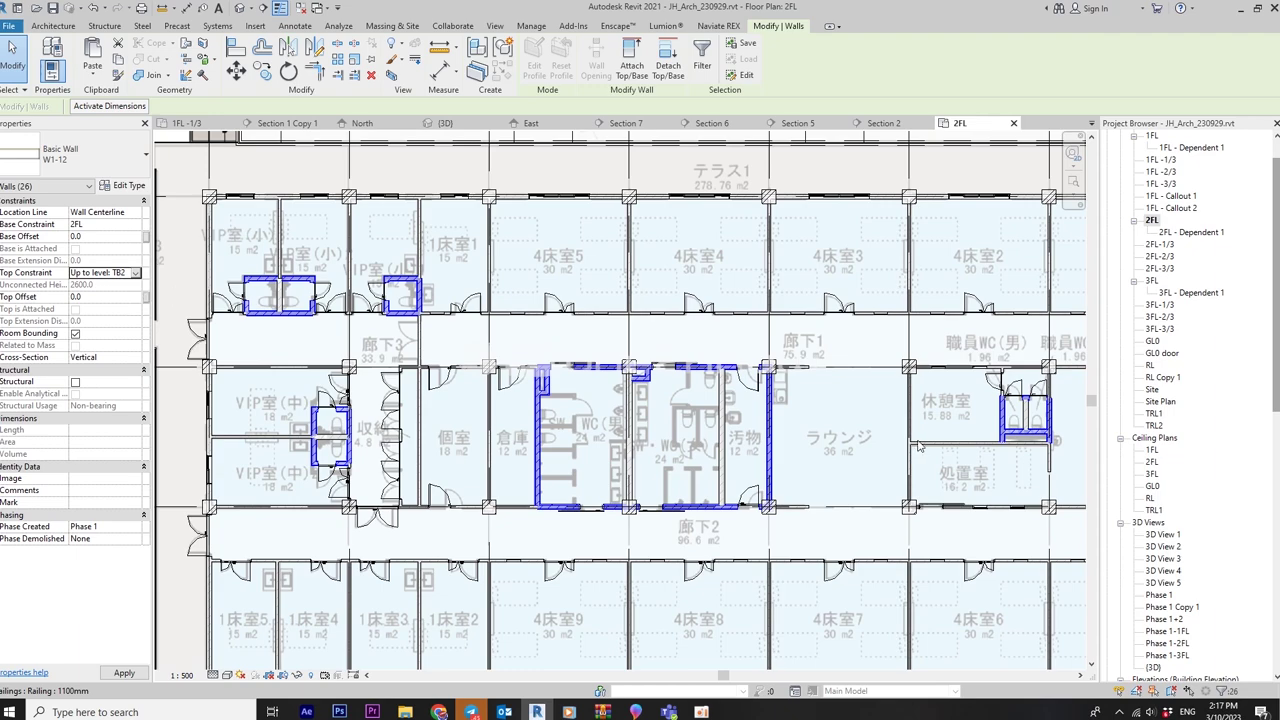
key("Escape")
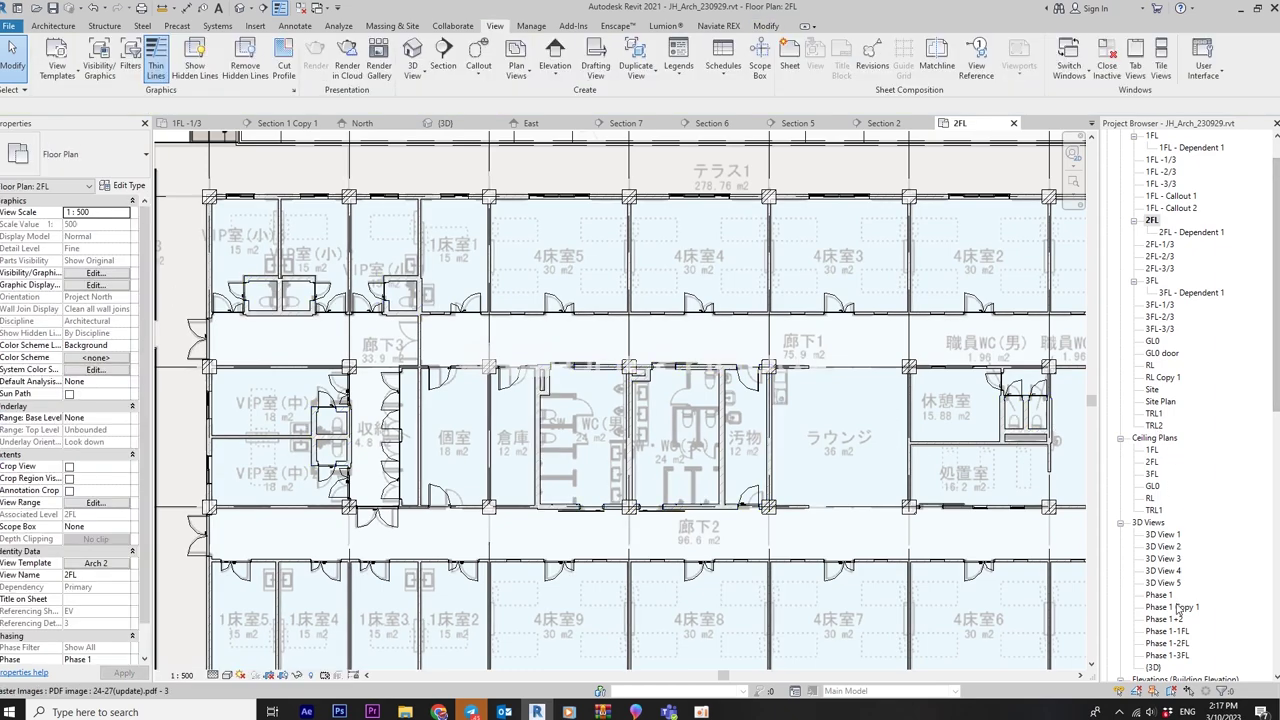
In the Phase 1-2FL 3D view, give both 9930-long W1-12 walls a 300 top offset
double_click(1166, 646)
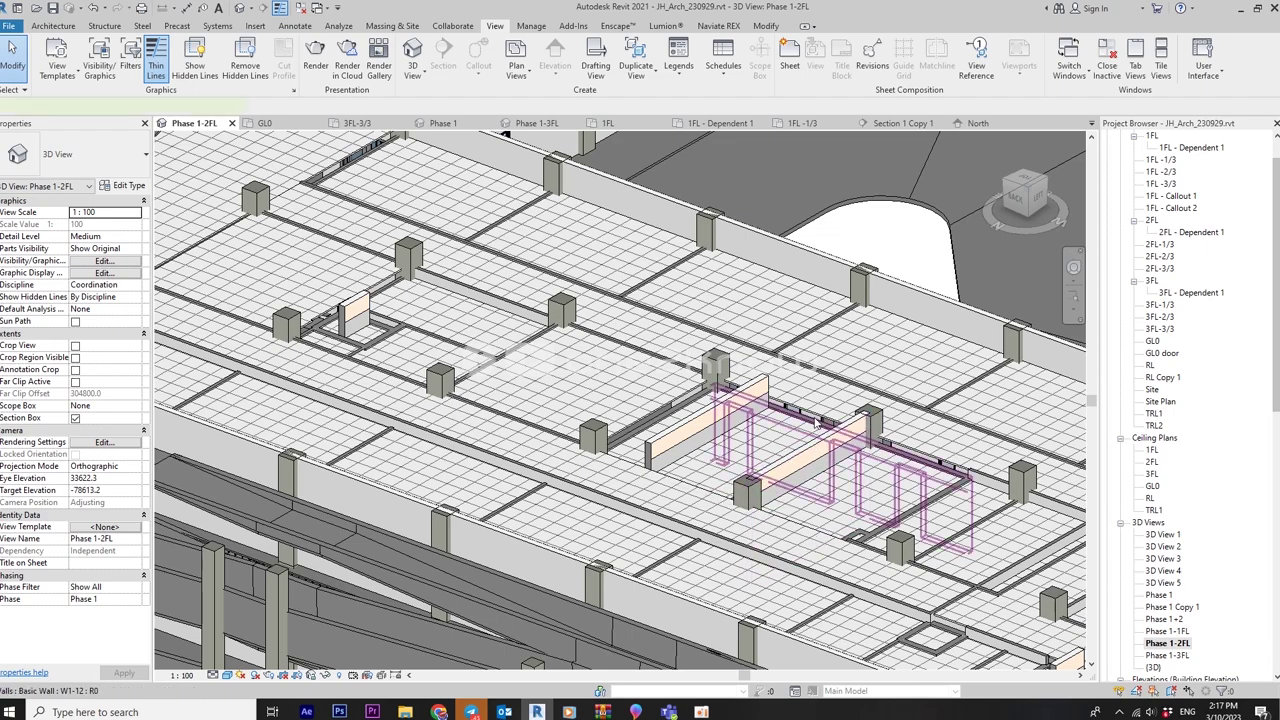
left_click(815, 423)
mouse_move(815, 423)
middle_mouse_down("shift")
mouse_move(708, 527)
mouse_move(683, 350)
middle_mouse_up("shift")
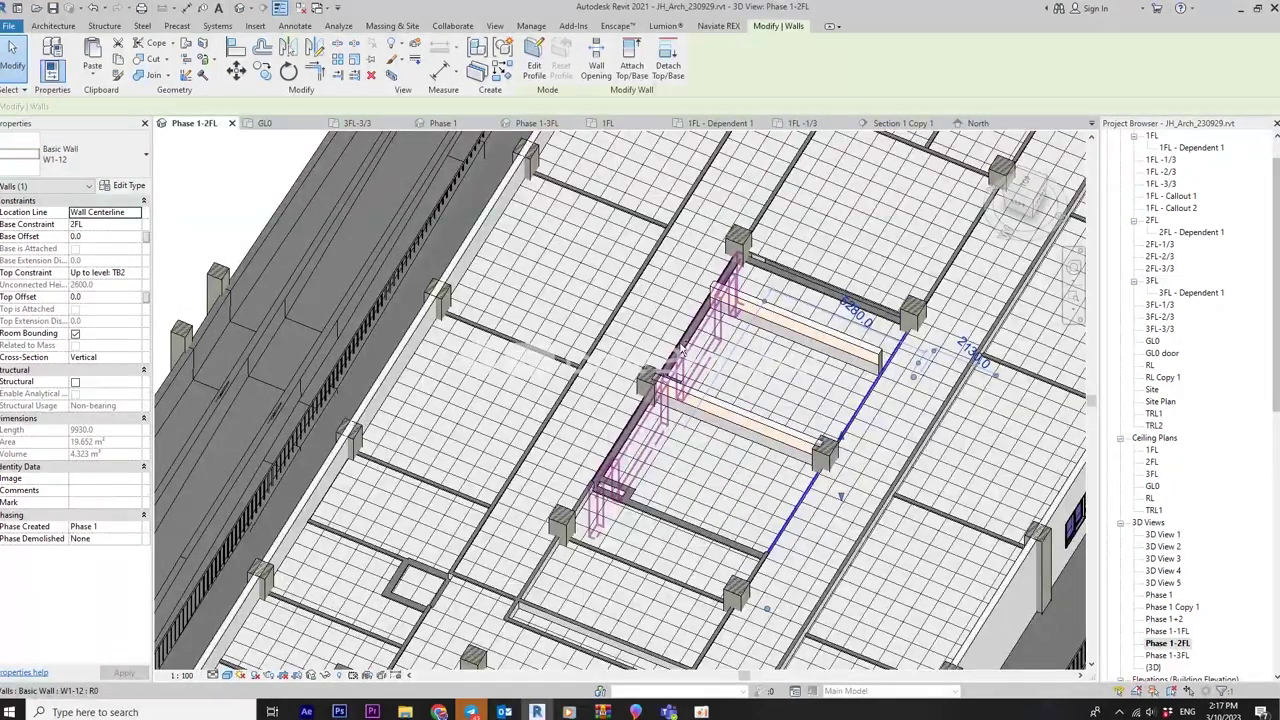
left_click(681, 351, "ctrl")
type("300")
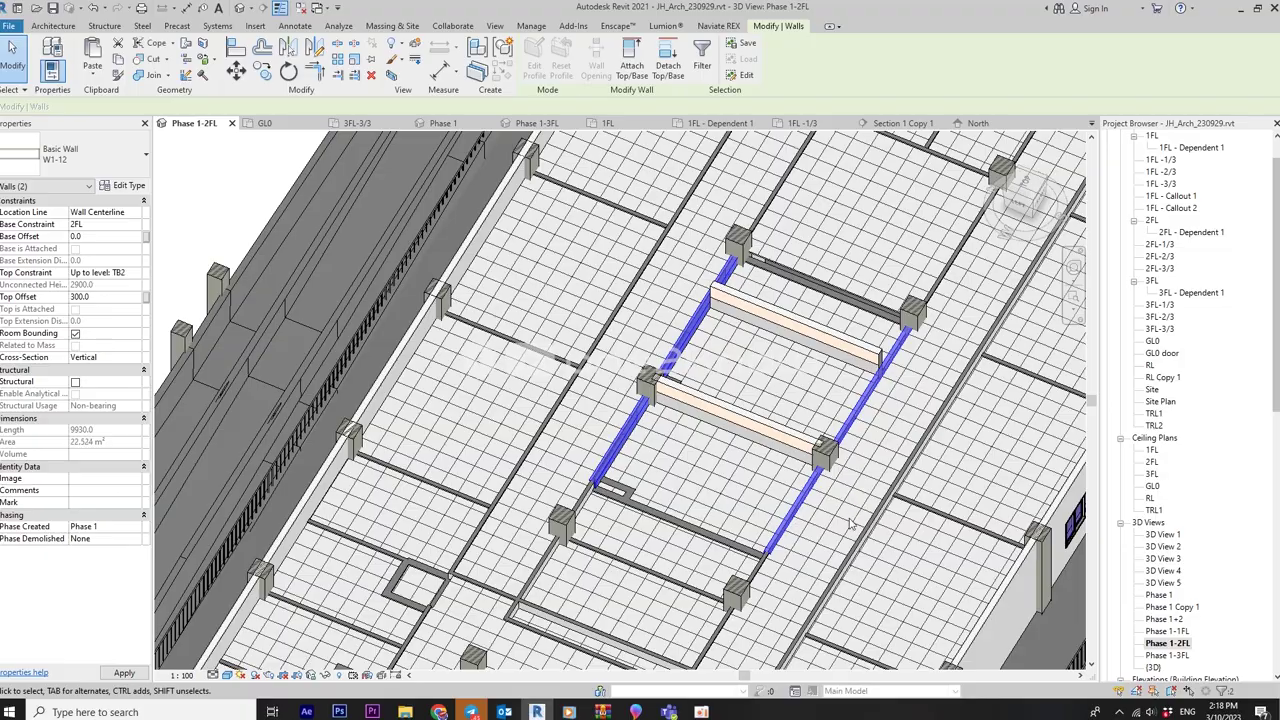
mouse_move(829, 493)
middle_mouse_down("shift")
mouse_move(964, 413)
mouse_move(1067, 411)
mouse_move(1033, 377)
mouse_move(848, 383)
middle_mouse_up("shift")
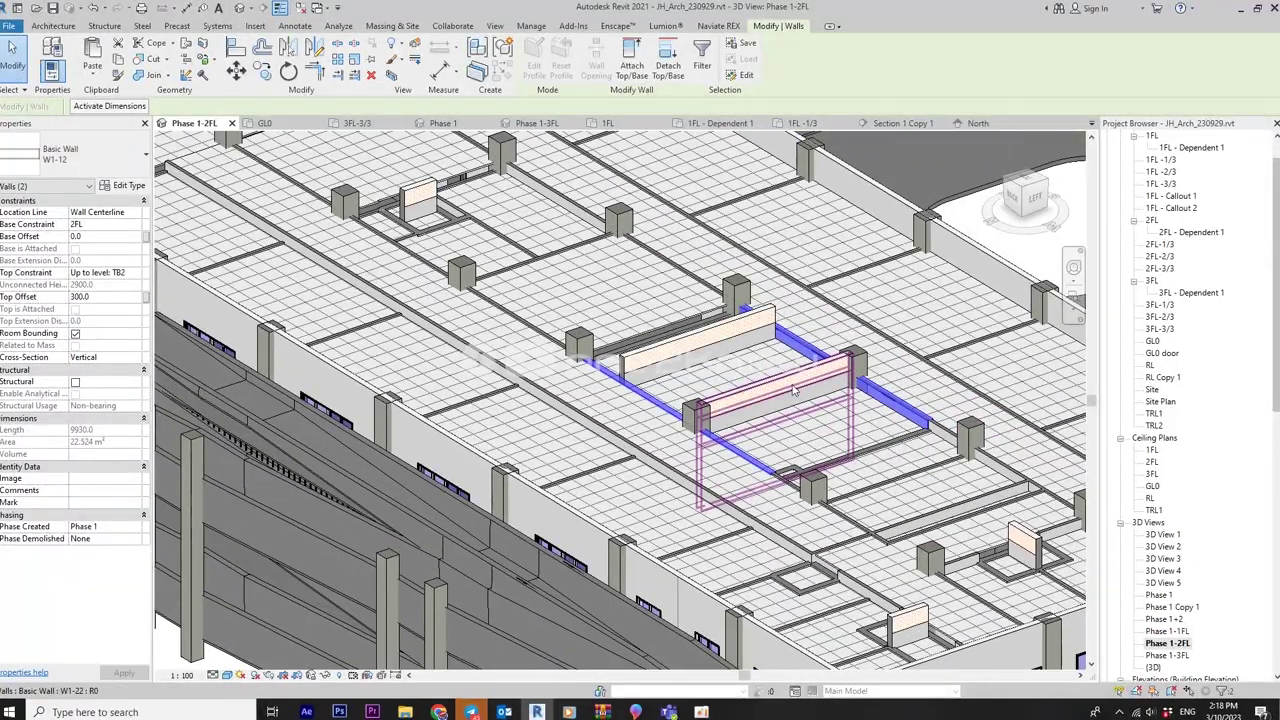
Check the W1-22 wall still rising to 3FL, then open the 2FL floor plan
left_click(848, 383)
middle_click_drag(770, 500, 750, 508, "shift")
scroll(750, 508, "down", 2)
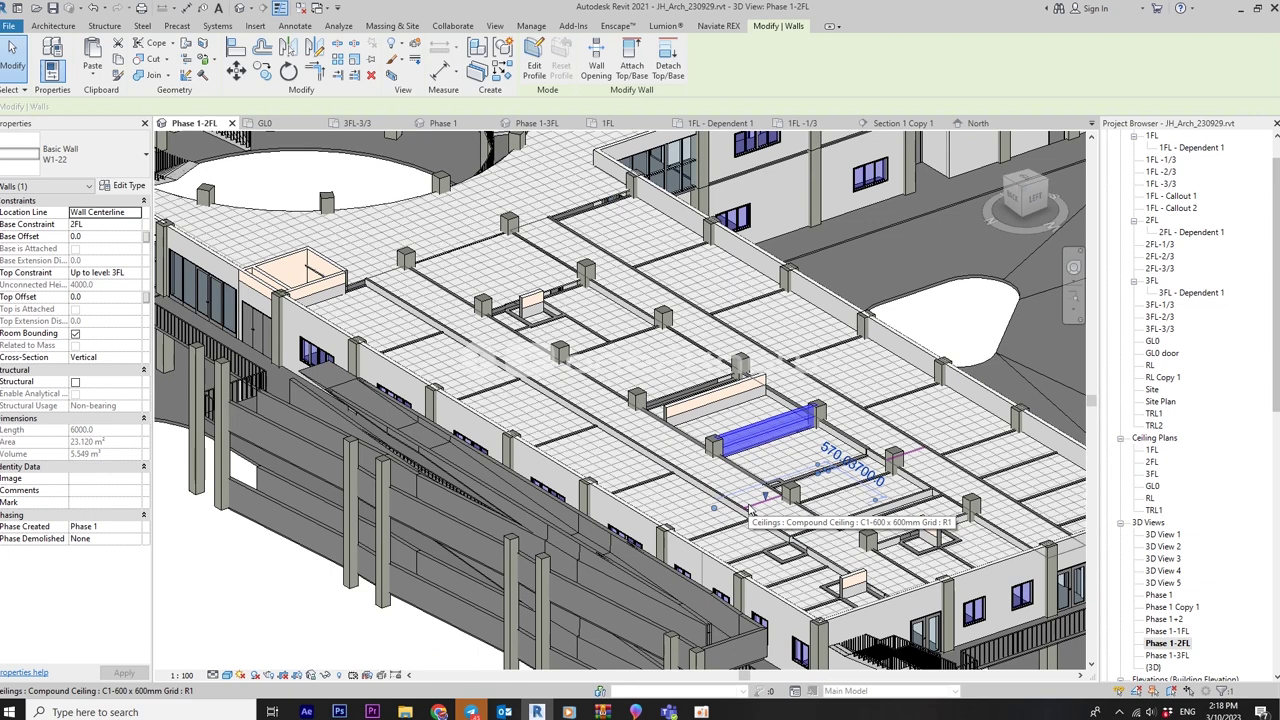
double_click(1152, 221)
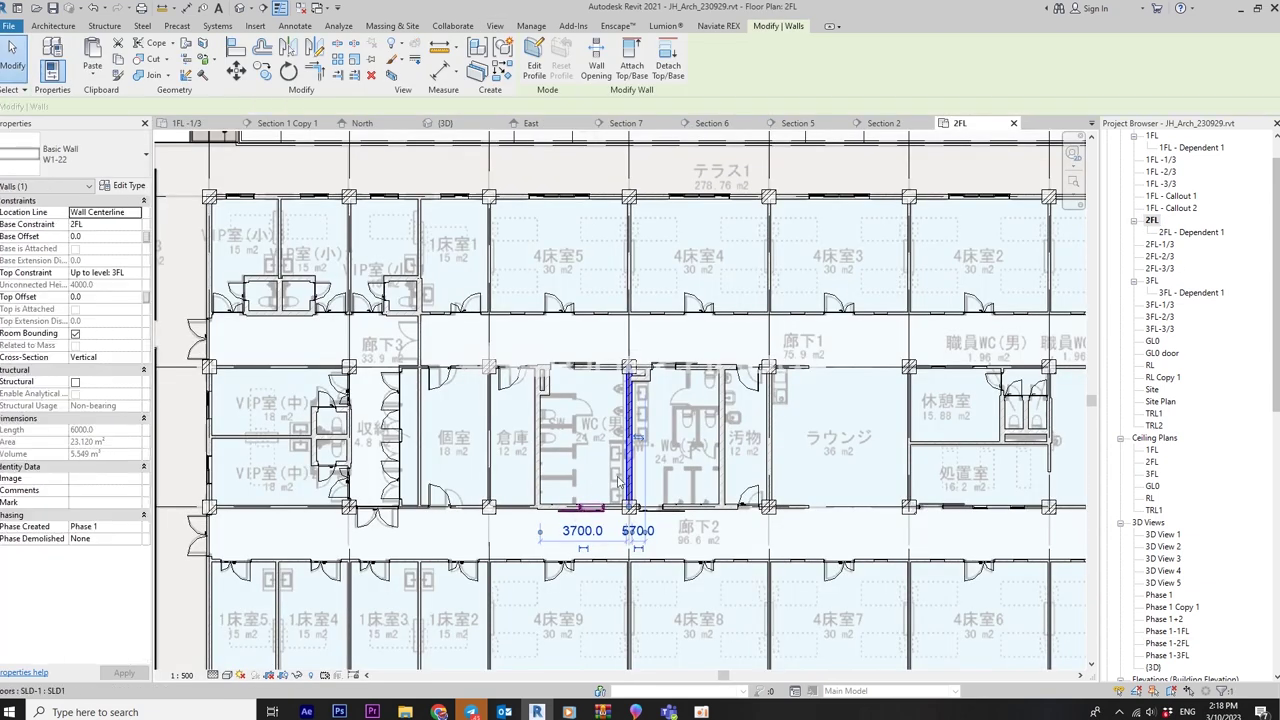
Select all five visible W1-22 walls and change their top constraint from 3FL to TB2
right_click(627, 472)
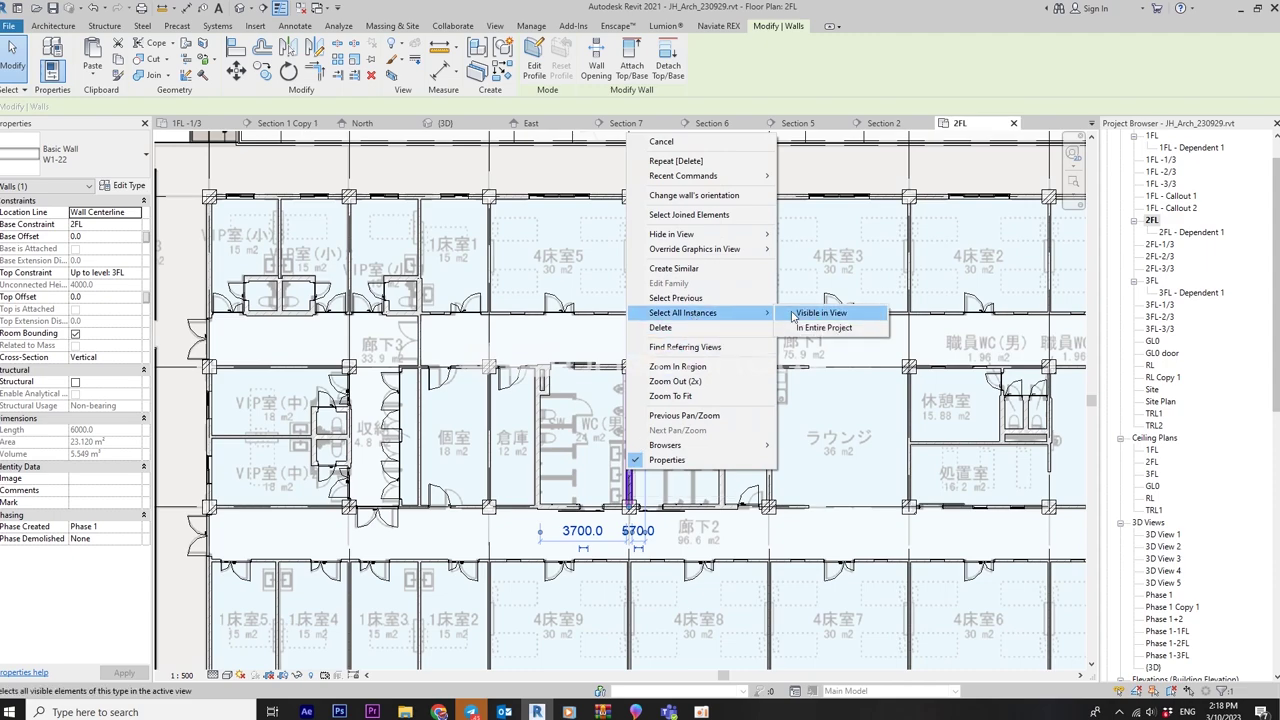
left_click(810, 313)
scroll(515, 411, "down", 2)
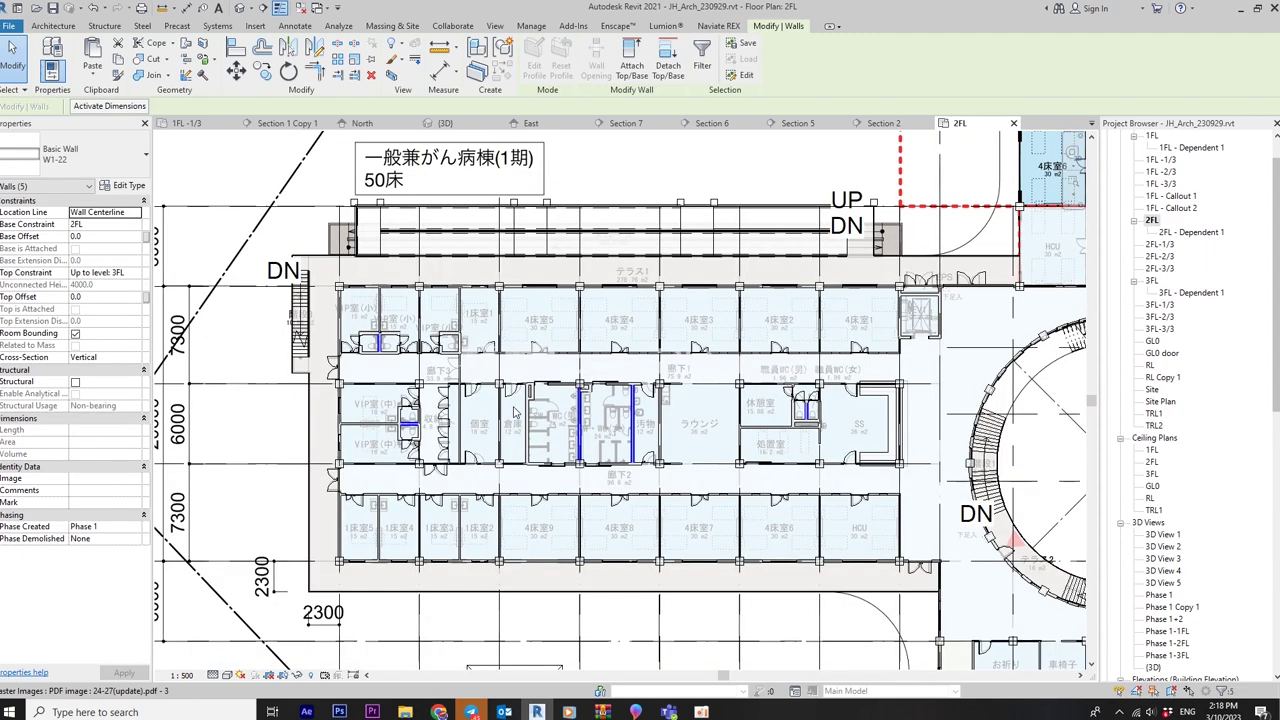
scroll(520, 405, "down", 2)
scroll(600, 370, "down", 2)
scroll(643, 347, "down", 1)
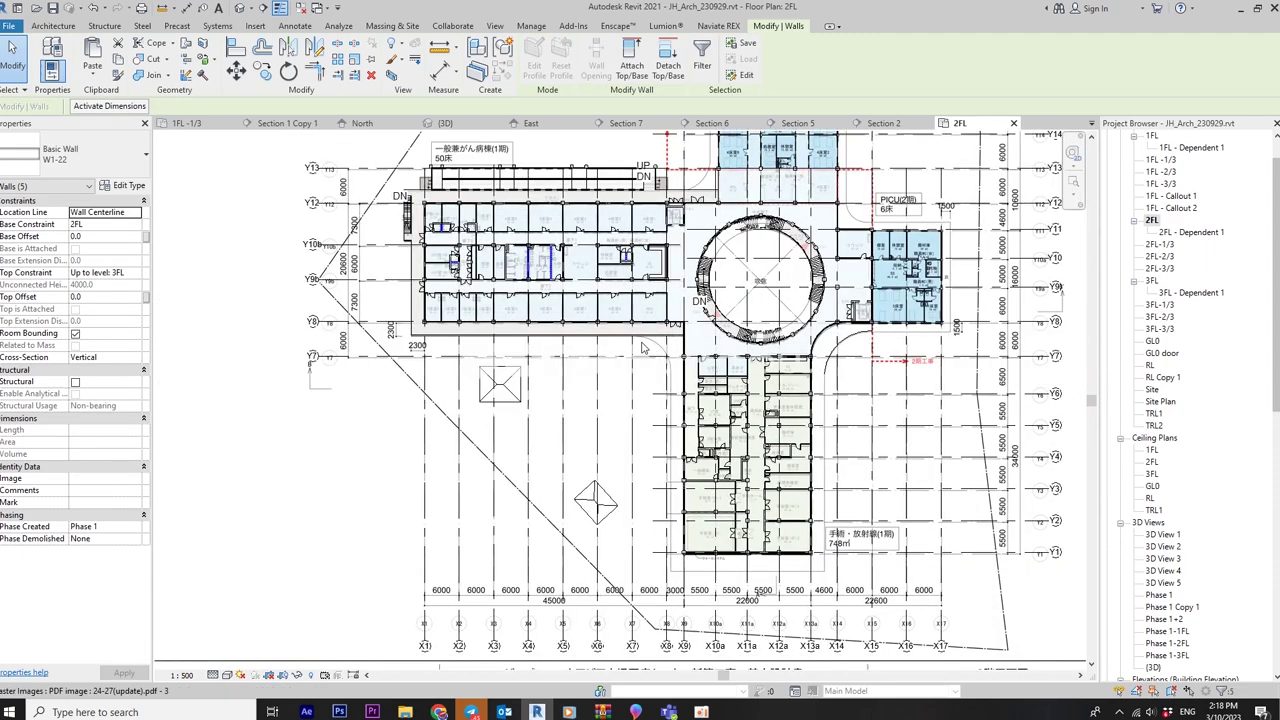
middle_click_drag(643, 347, 629, 391)
scroll(553, 291, "up", 2)
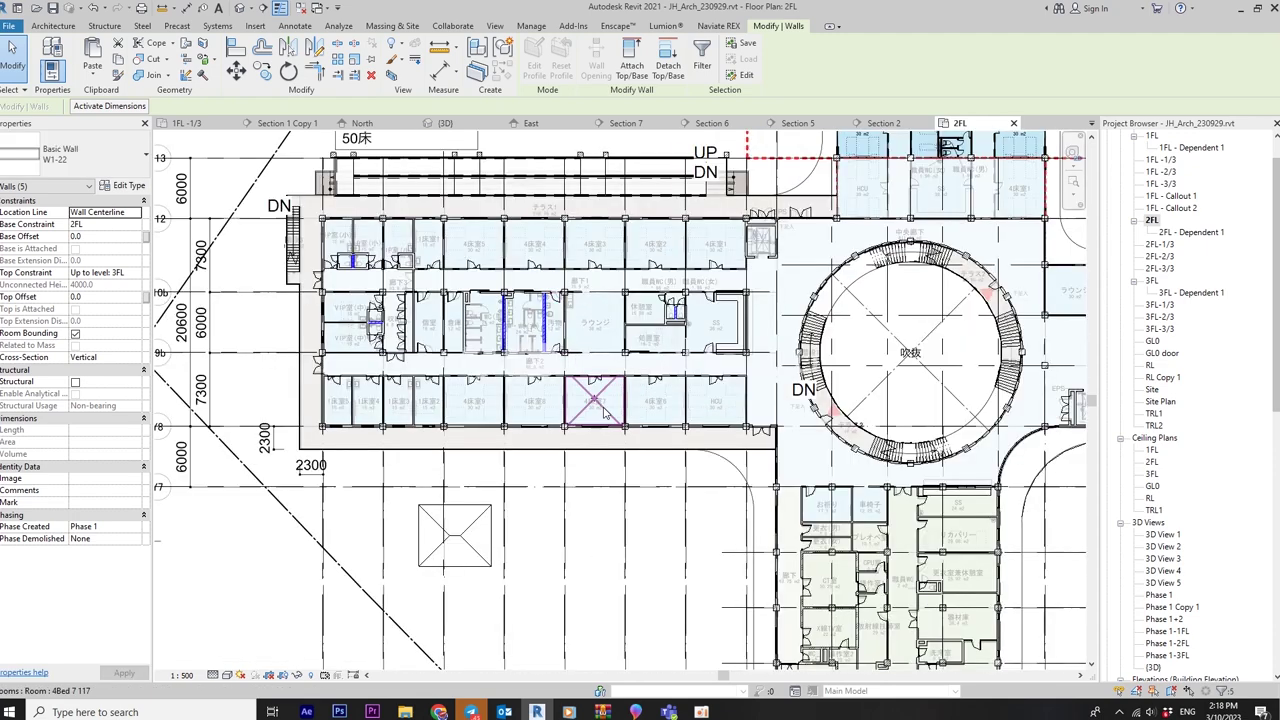
middle_click_drag(661, 470, 616, 313)
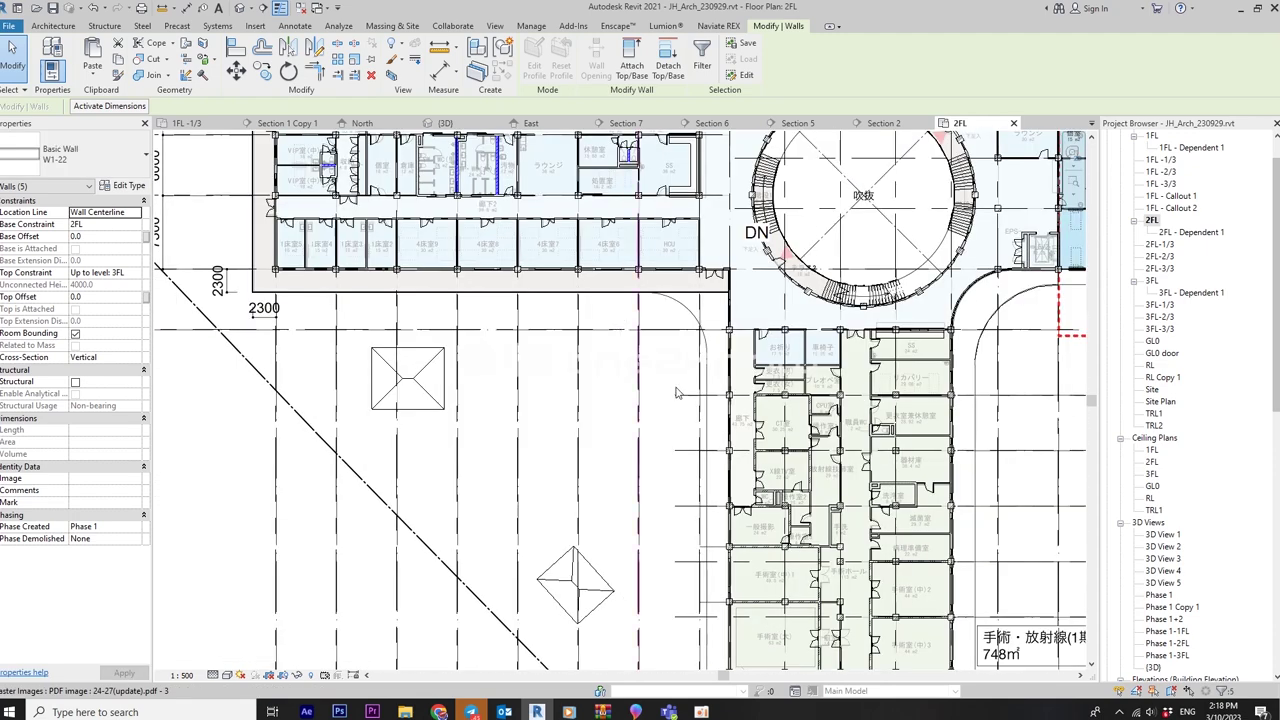
scroll(643, 545, "up", 2)
scroll(645, 542, "up", 2)
scroll(647, 540, "down", 2)
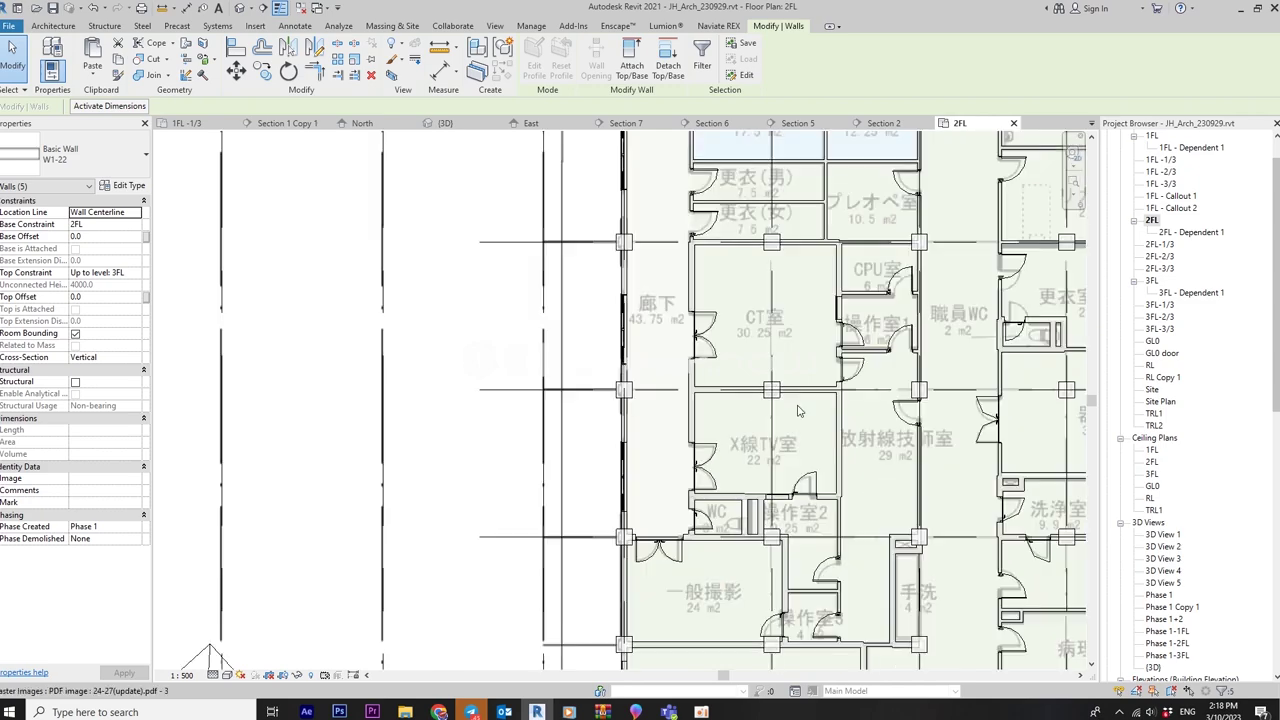
scroll(700, 470, "down", 2)
scroll(757, 395, "down", 1)
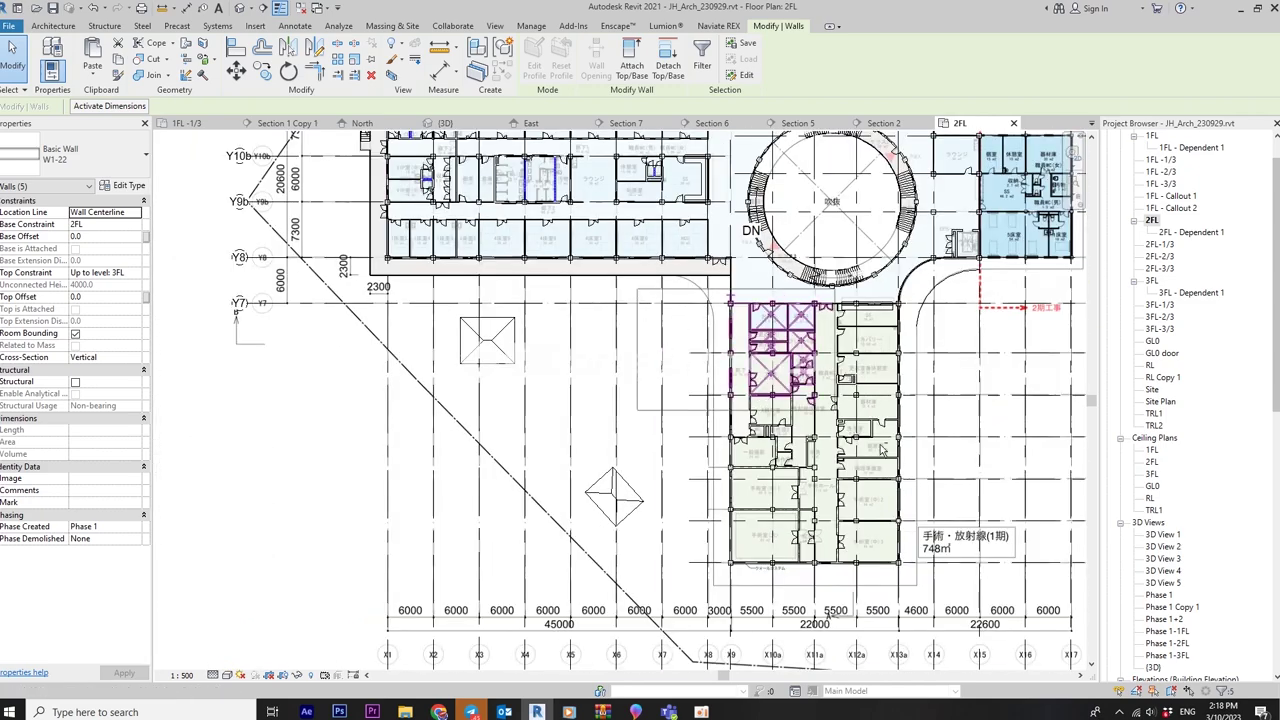
scroll(505, 165, "up", 2)
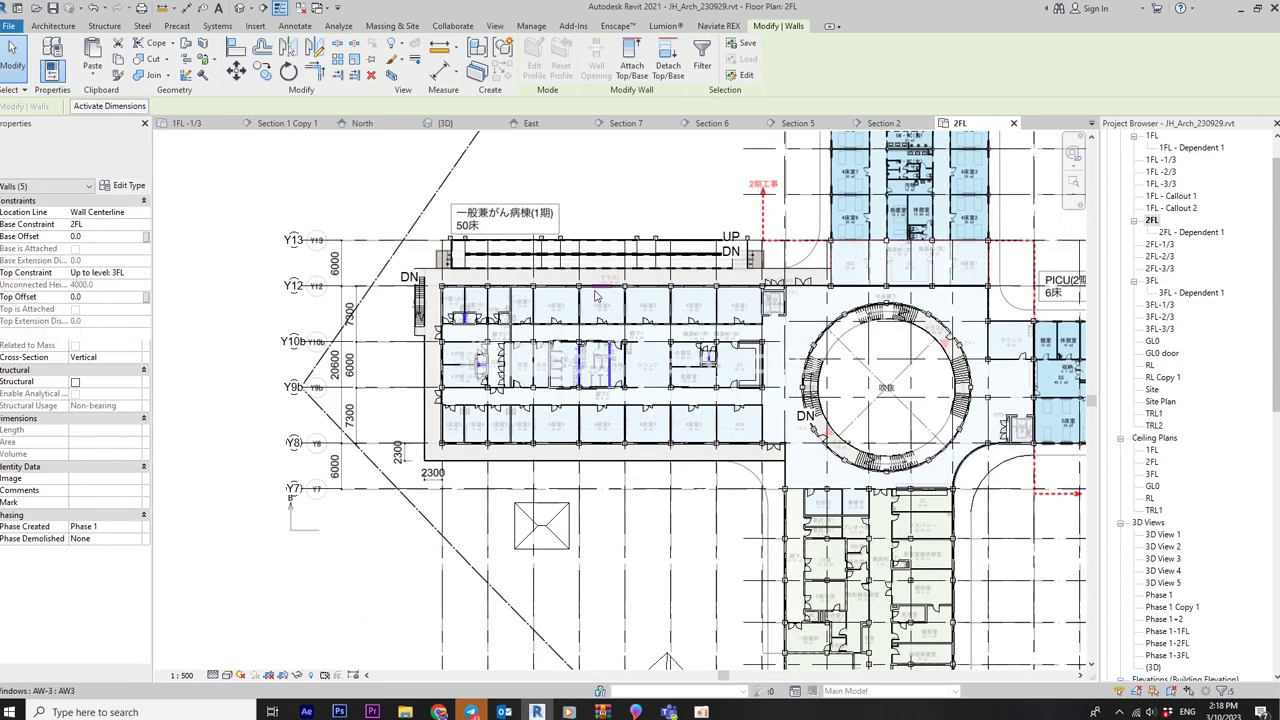
scroll(505, 165, "up", 2)
scroll(505, 165, "up", 2)
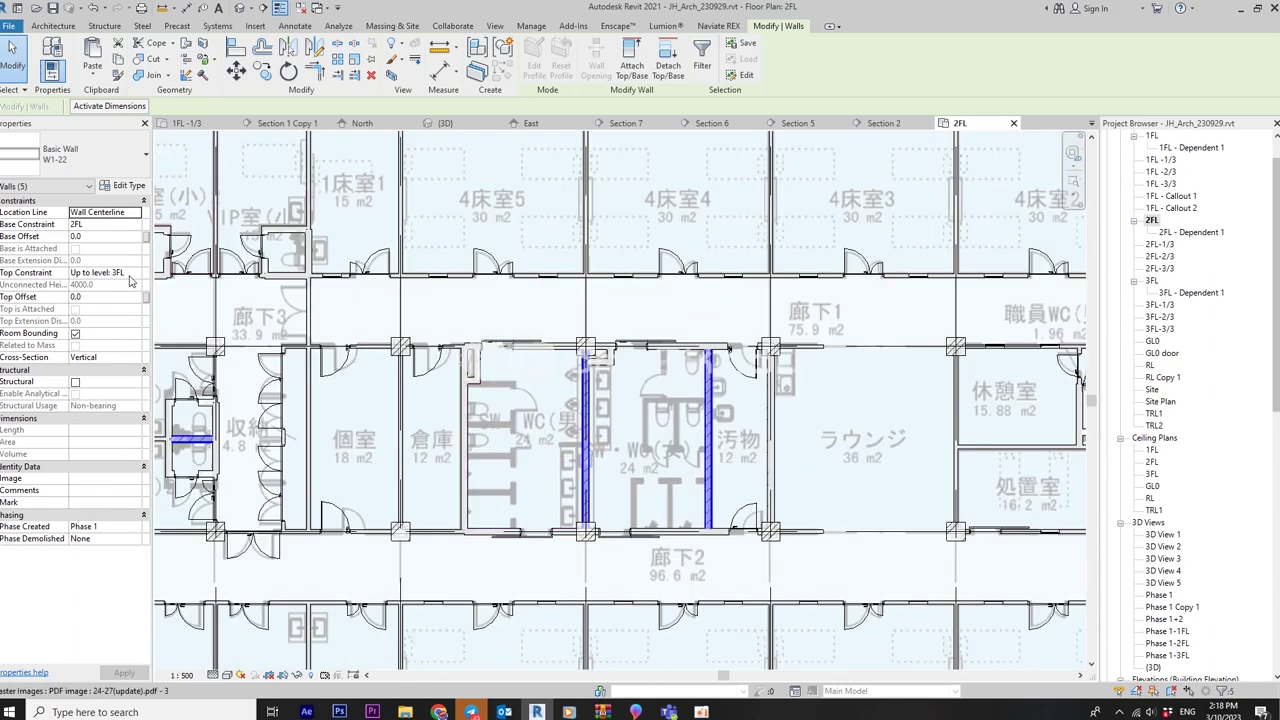
left_click(136, 274)
left_click(121, 325)
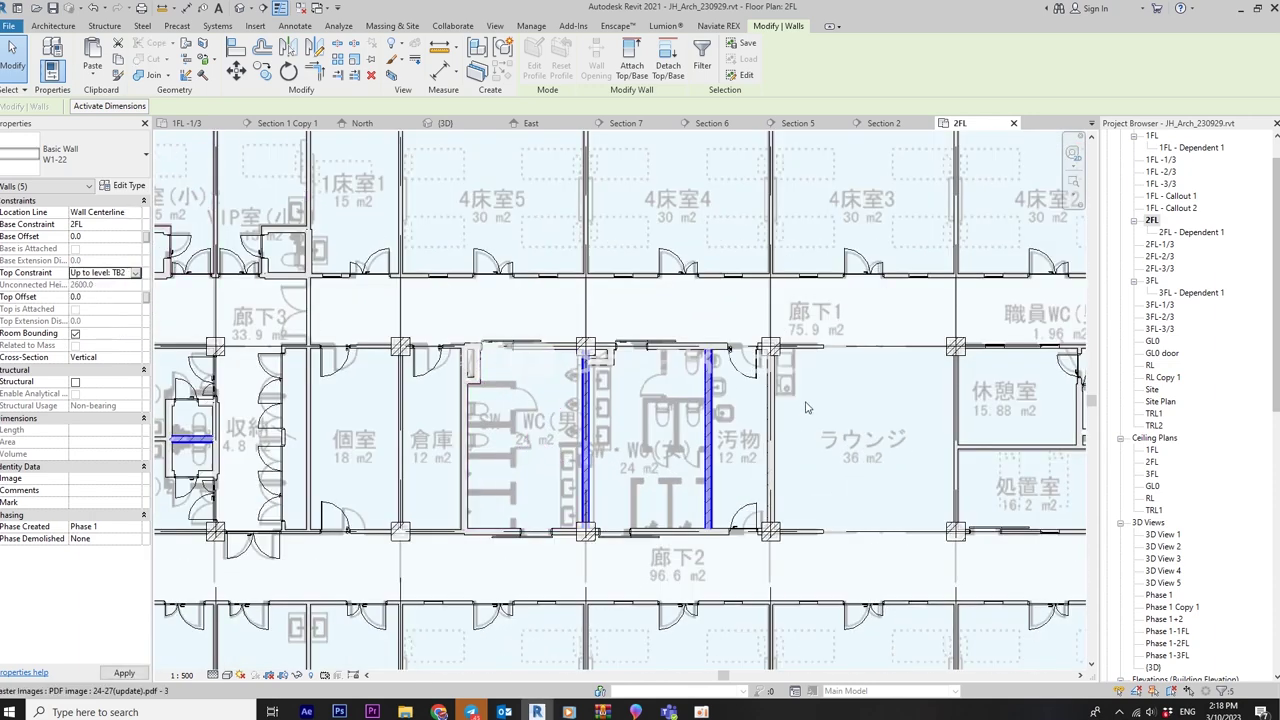
scroll(809, 403, "down", 3)
Open the Phase 1-2FL 3D view and zoom in on the second-floor walls
key("Escape")
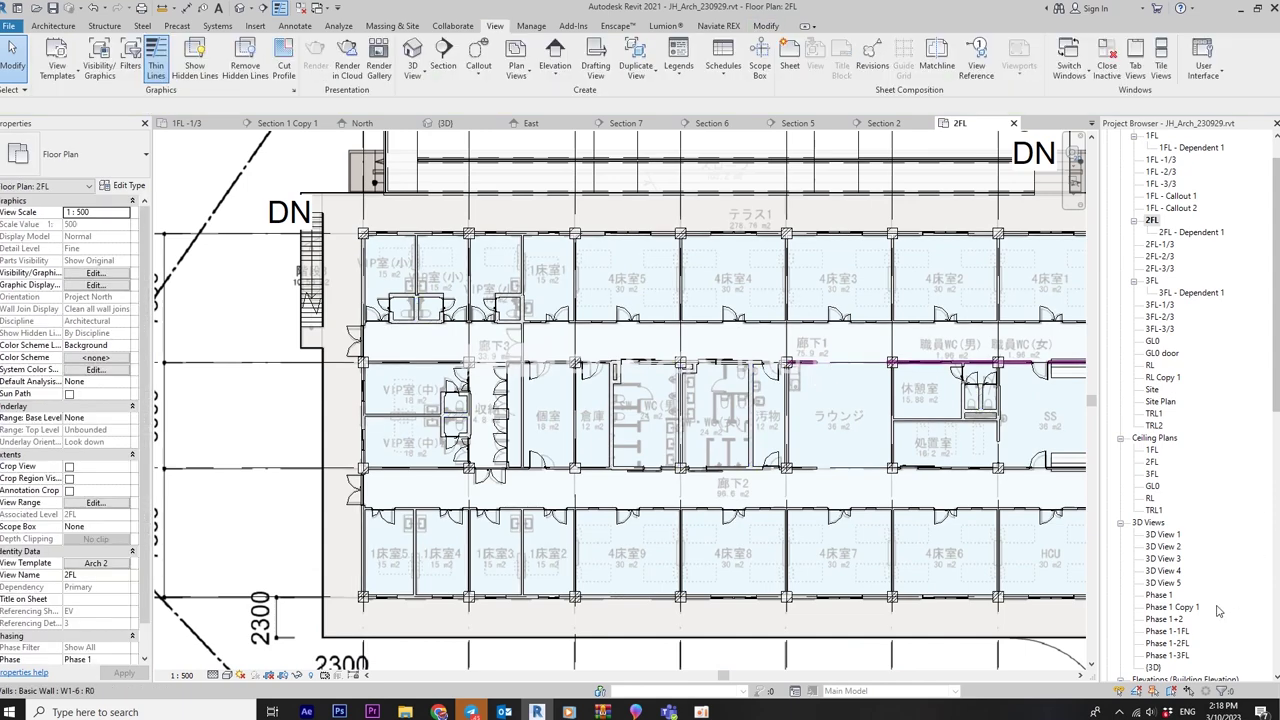
left_click(1168, 645)
double_click(1168, 645)
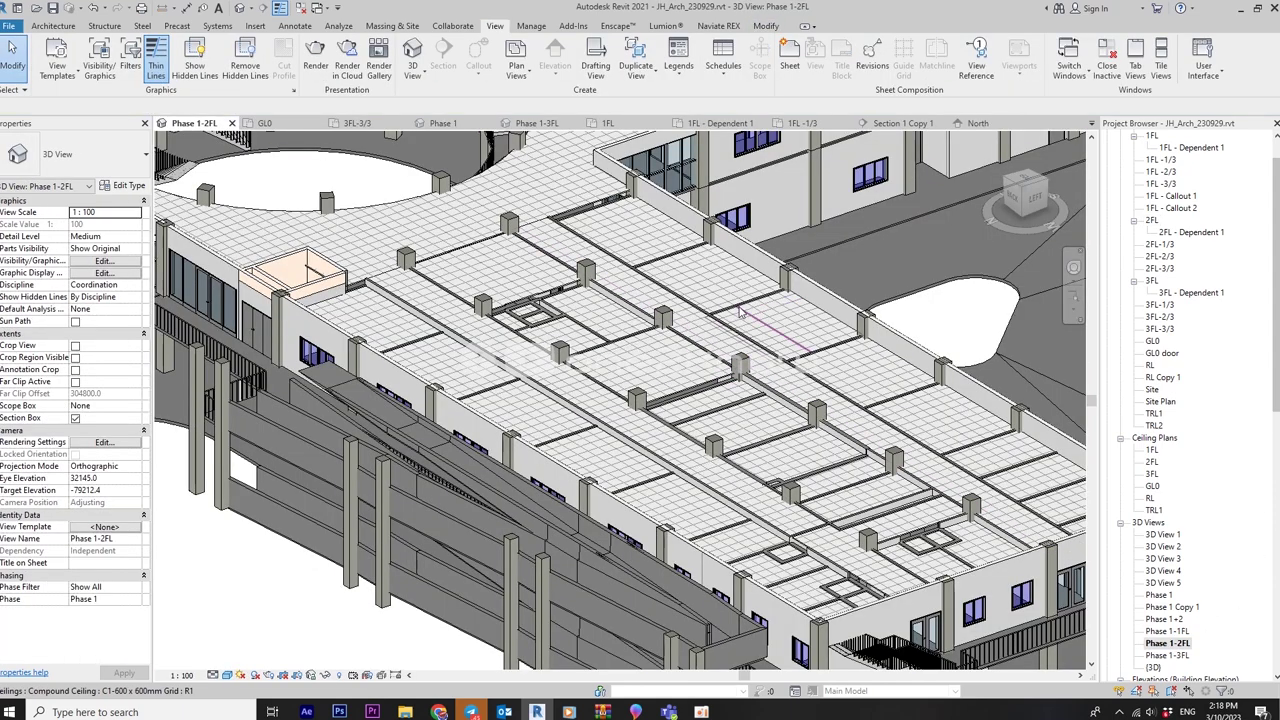
scroll(740, 312, "down", 2)
scroll(770, 463, "up", 1)
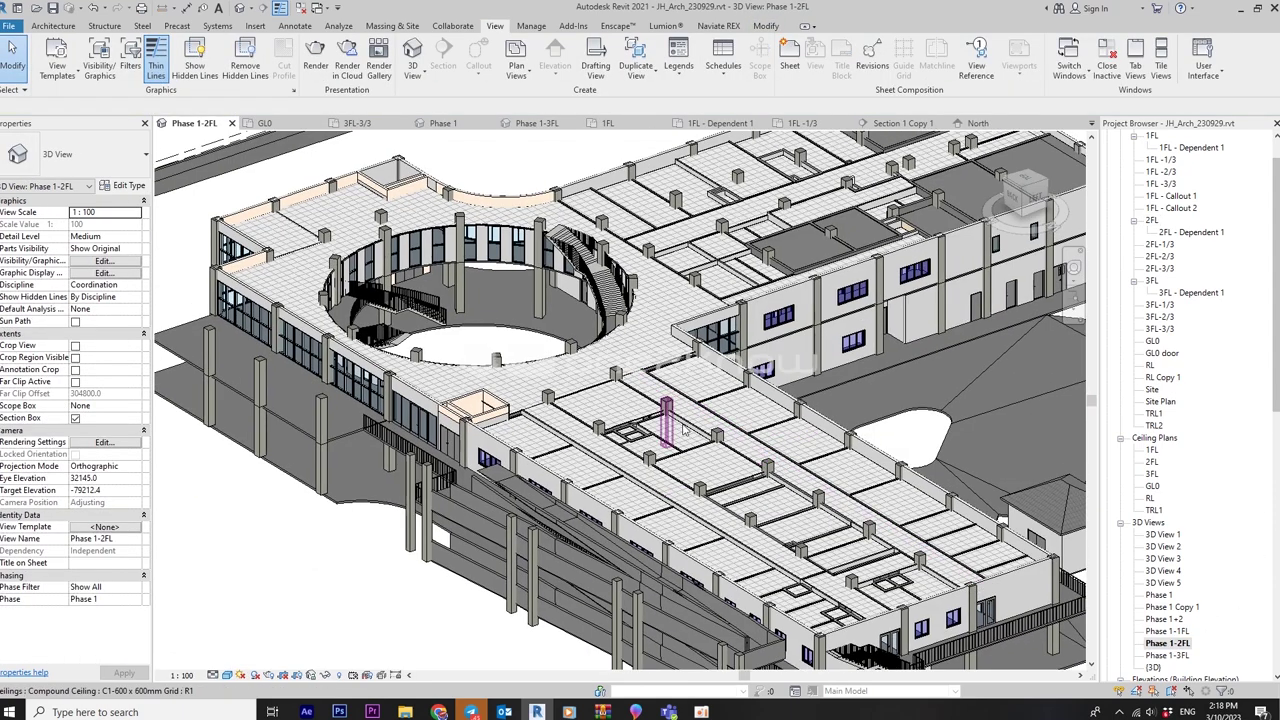
scroll(686, 428, "up", 1)
scroll(670, 425, "up", 1)
scroll(640, 418, "up", 1)
scroll(612, 412, "up", 1)
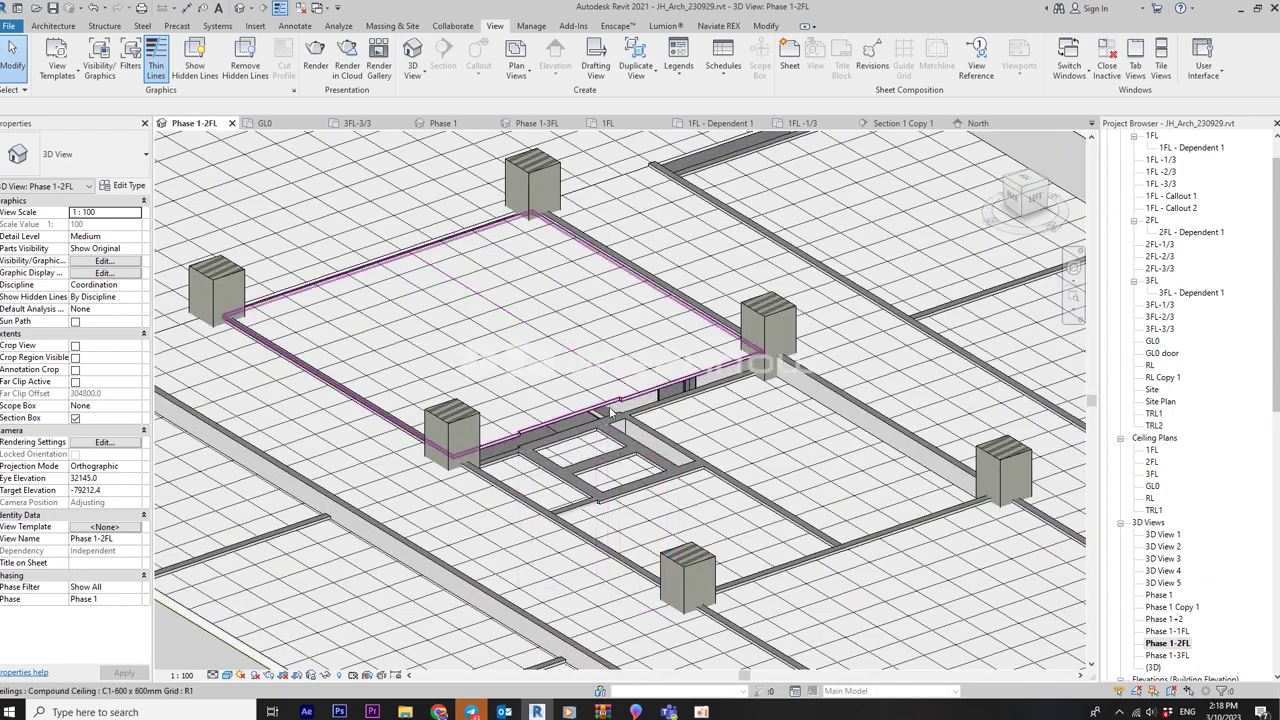
scroll(630, 408, "up", 1)
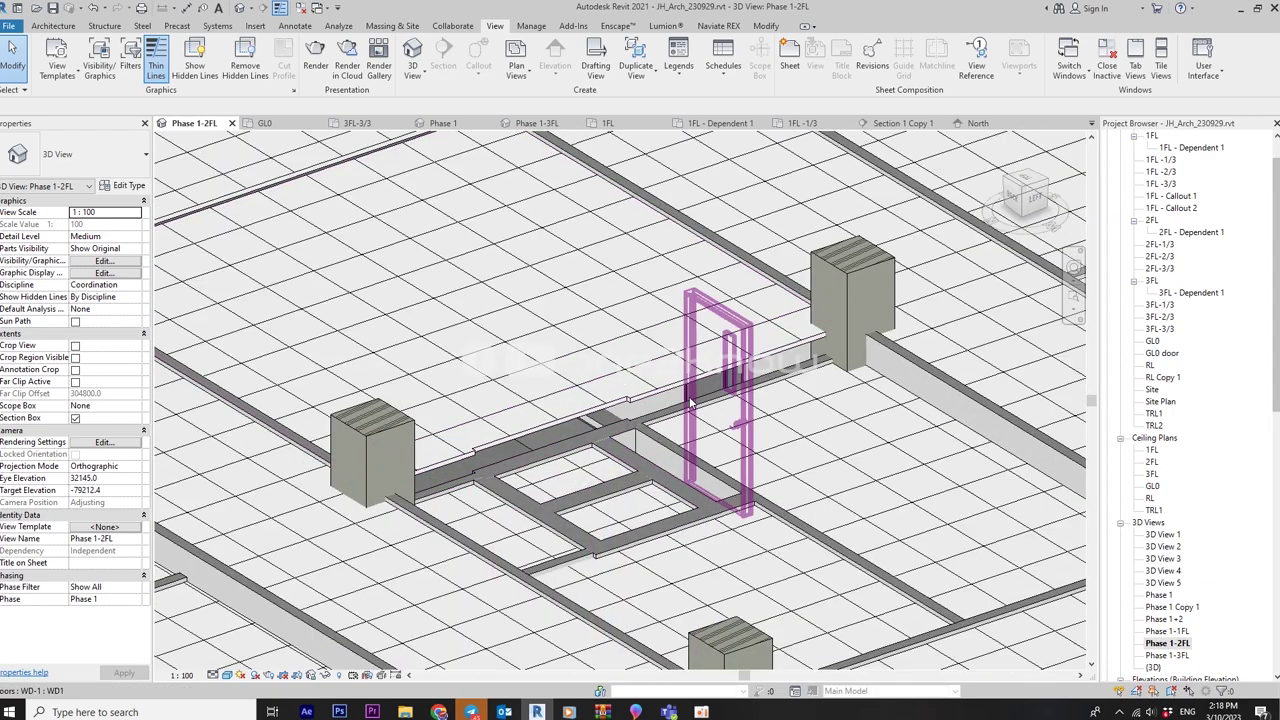
Select the wall behind the door and a nearby wall to check their TB2 top constraint
left_click(689, 404)
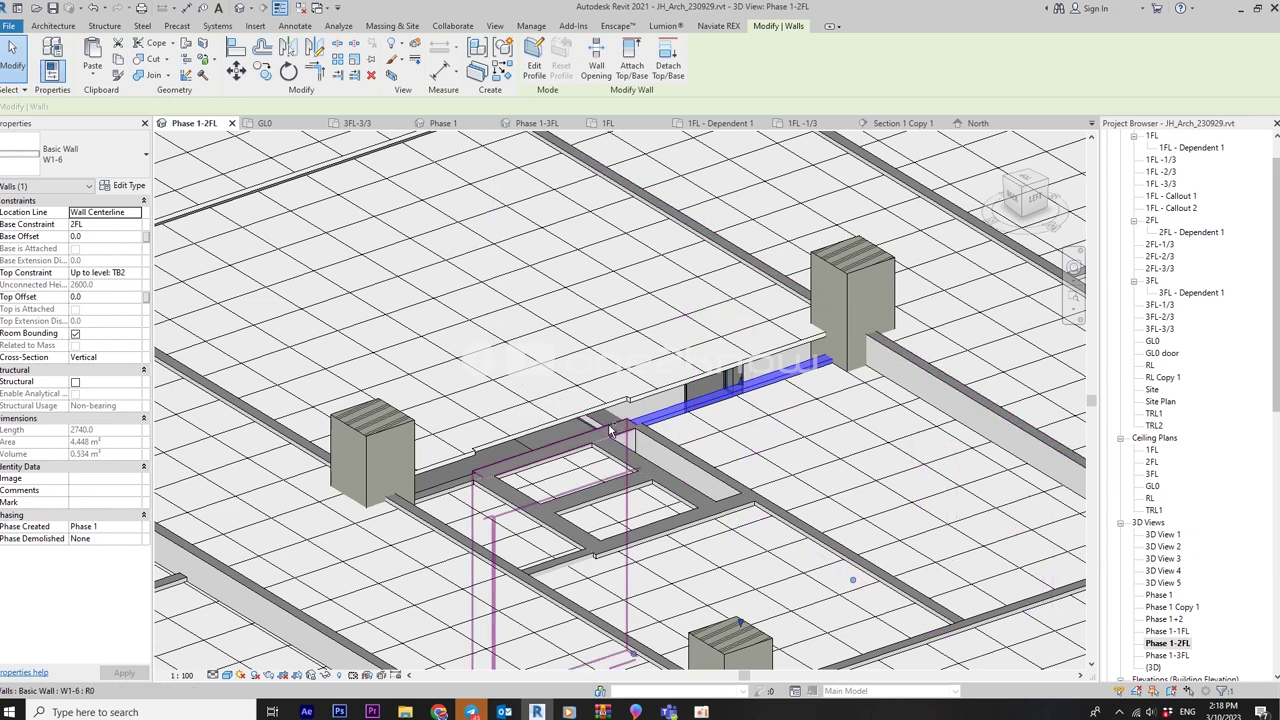
left_click(449, 491, "ctrl")
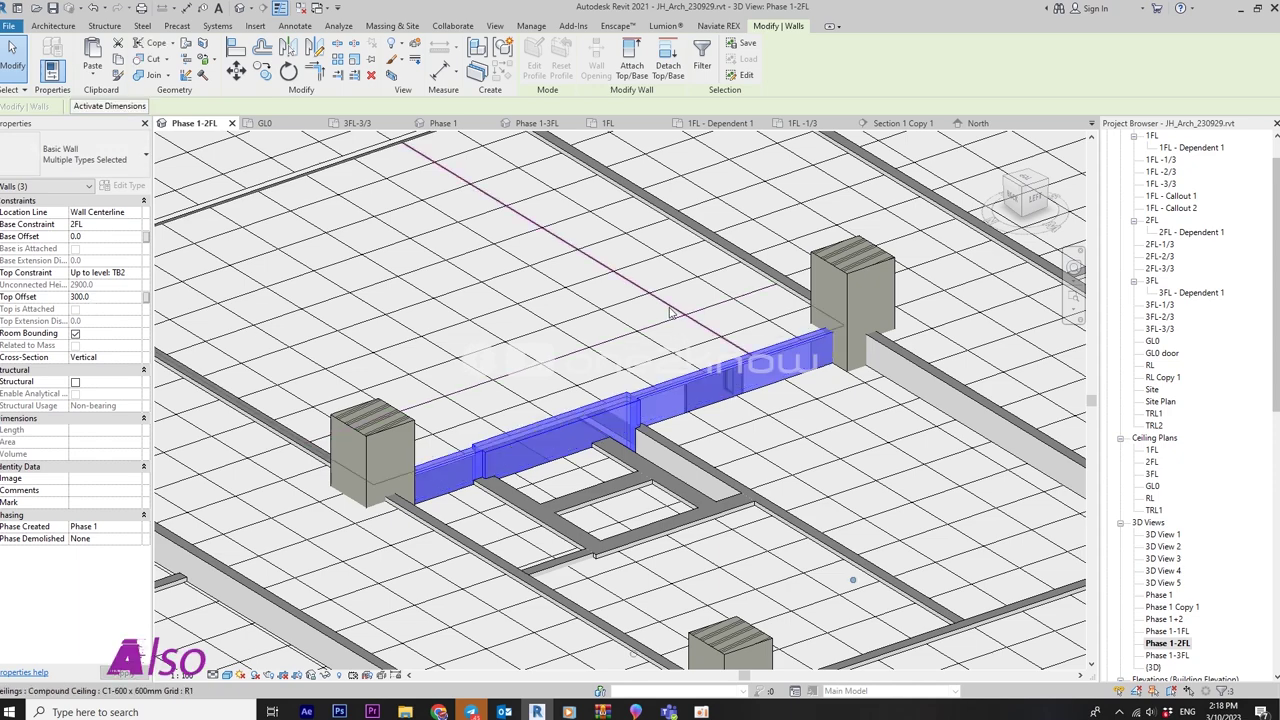
left_click(676, 308)
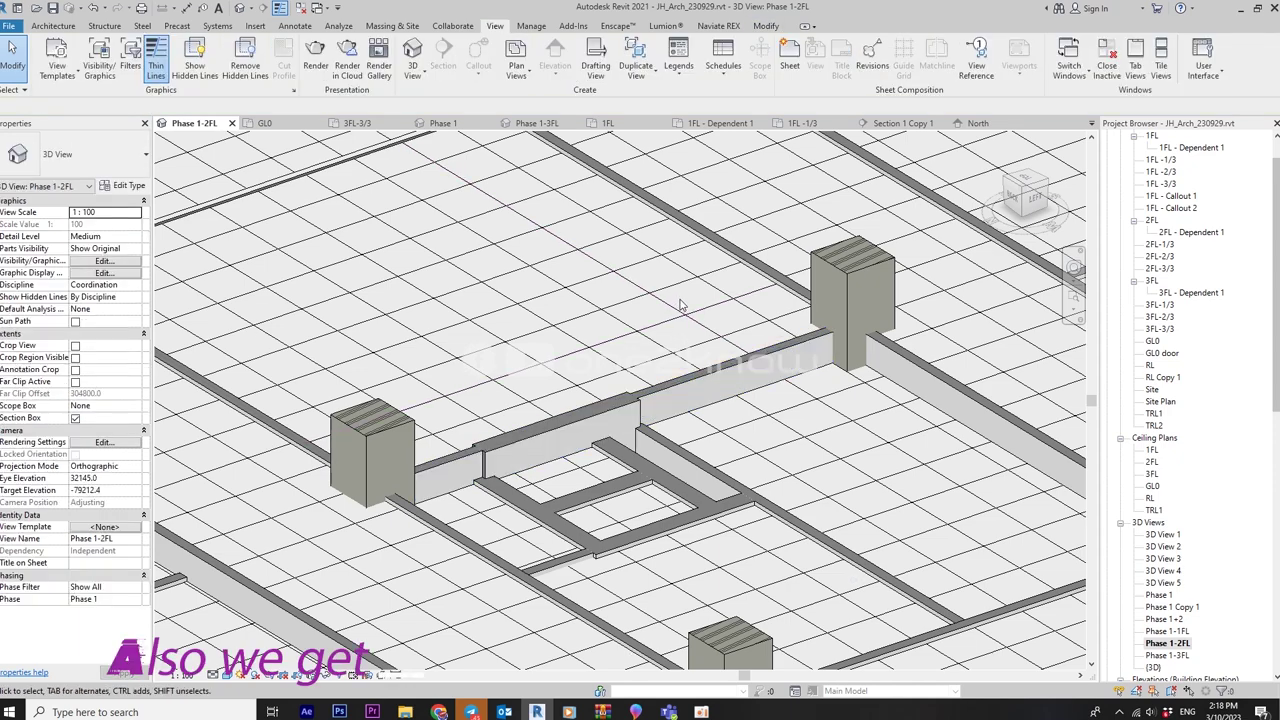
scroll(719, 397, "down", 3)
scroll(719, 391, "up", 1)
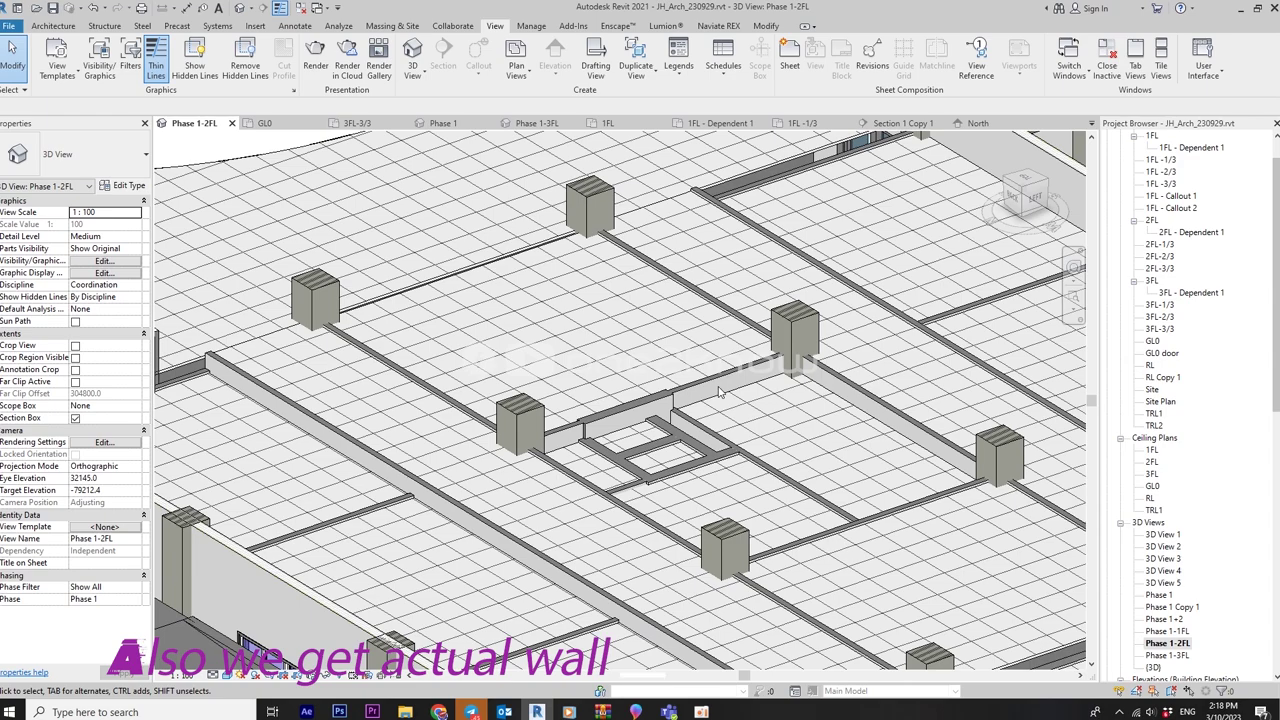
scroll(719, 391, "down", 3)
scroll(968, 522, "up", 5)
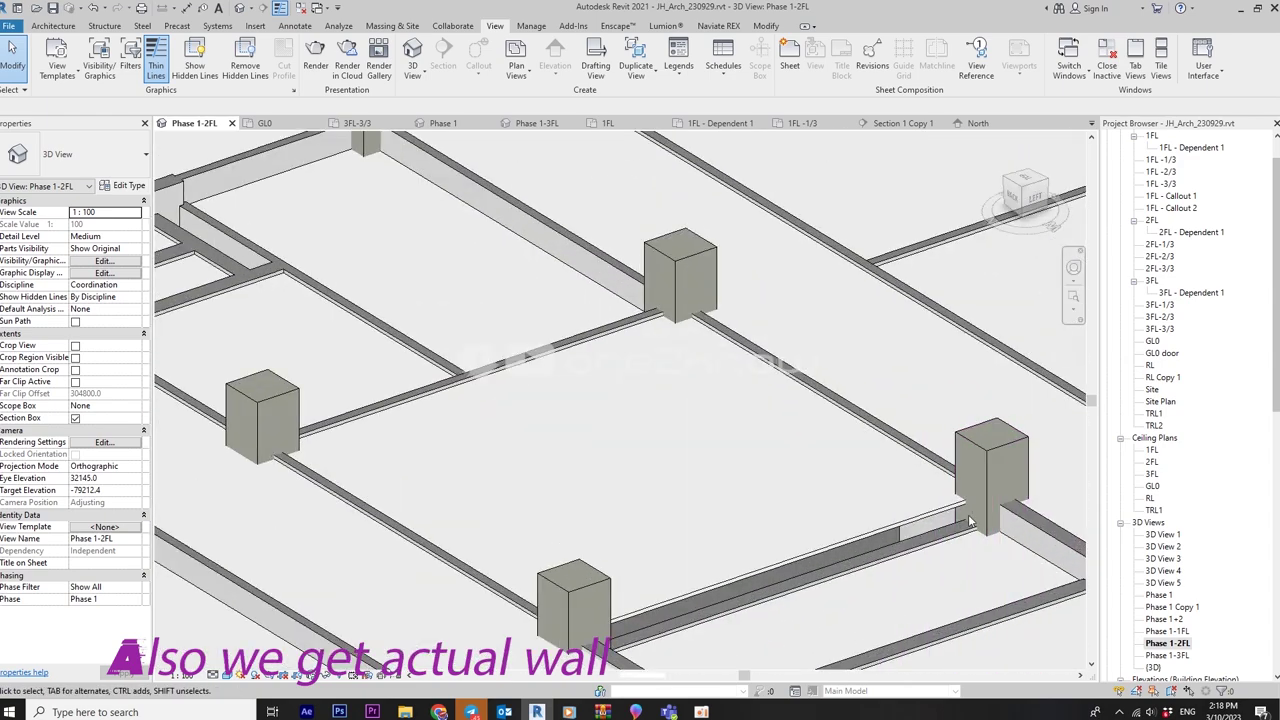
scroll(968, 522, "down", 3)
Give the W1-12 wall between the two columns a Top Offset of 300
left_click(965, 530)
scroll(816, 530, "up", 3)
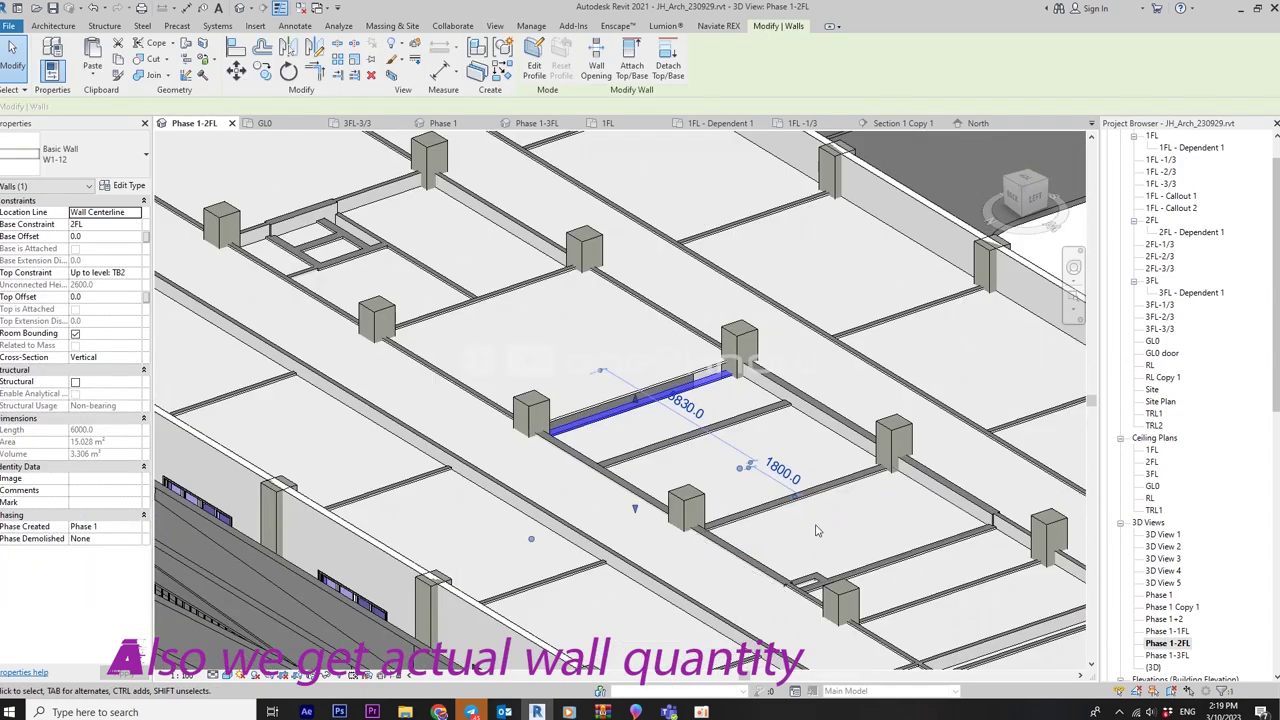
left_click(113, 297)
type("300")
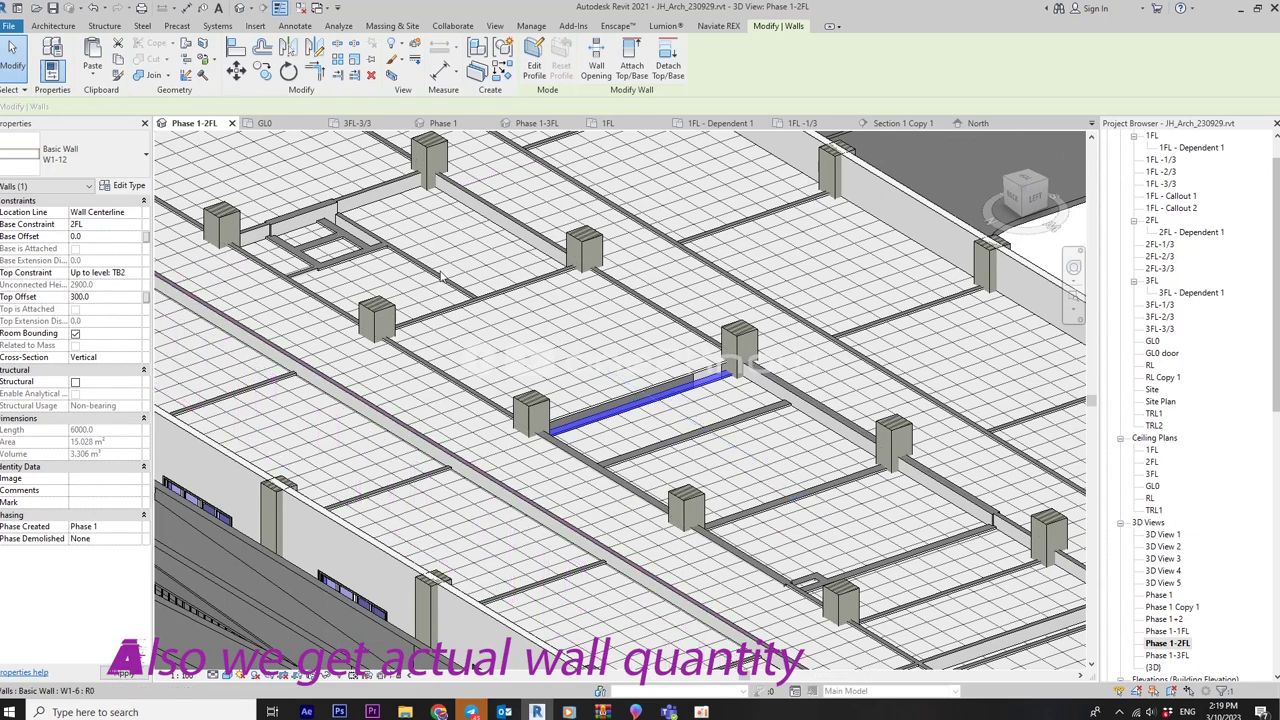
mouse_move(675, 367)
middle_mouse_down("shift")
mouse_move(844, 328)
mouse_move(514, 420)
mouse_move(845, 469)
mouse_move(830, 400)
middle_mouse_up("shift")
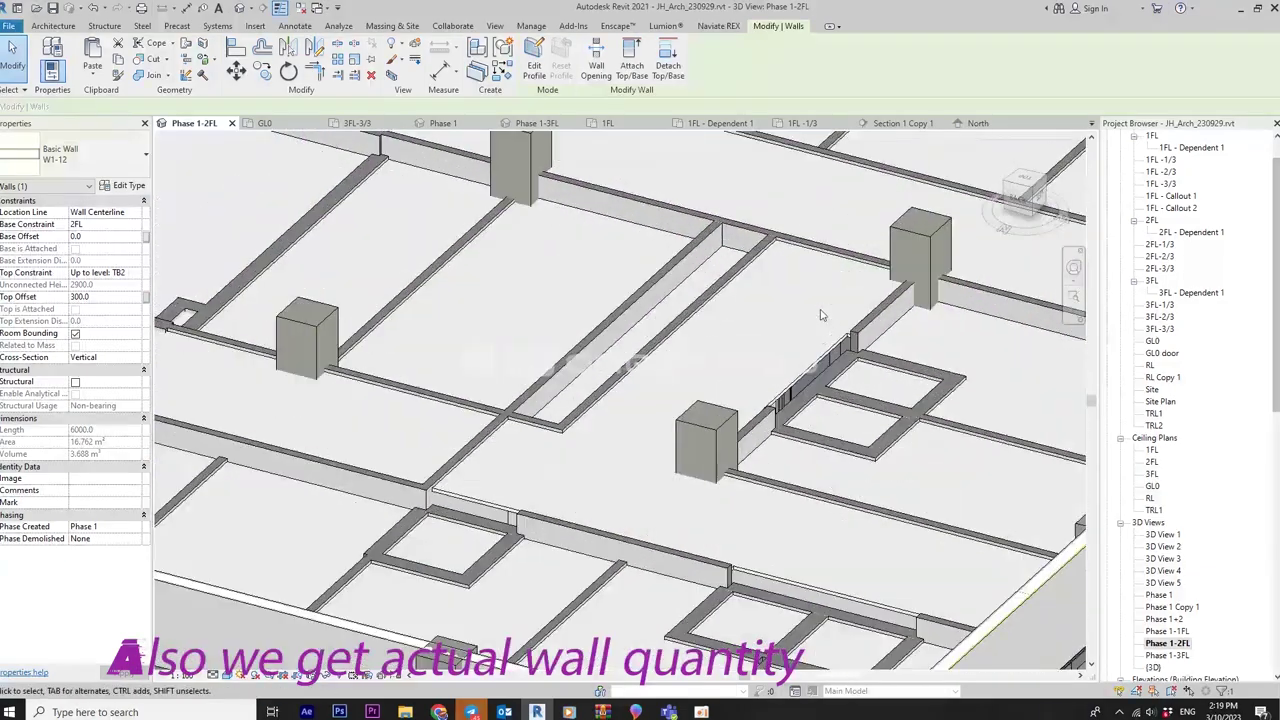
Select the short walls beside the ceiling openings to check their top offsets
left_click(828, 380)
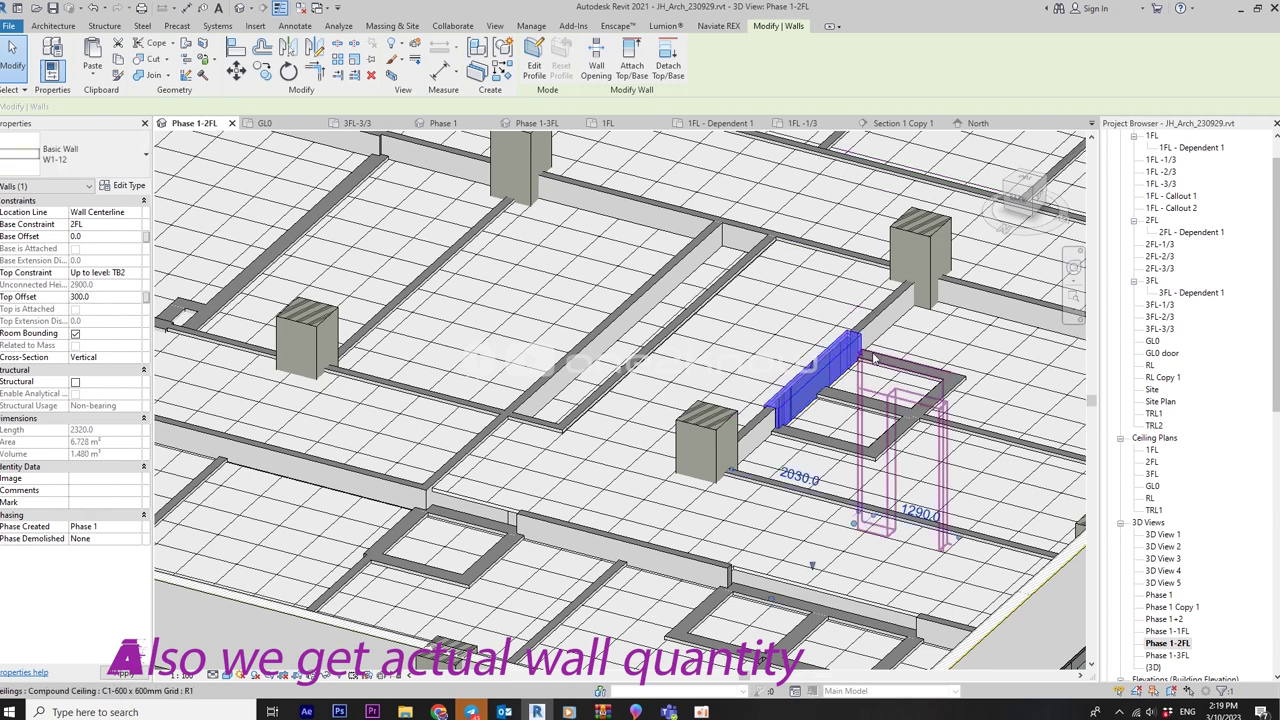
key("Escape")
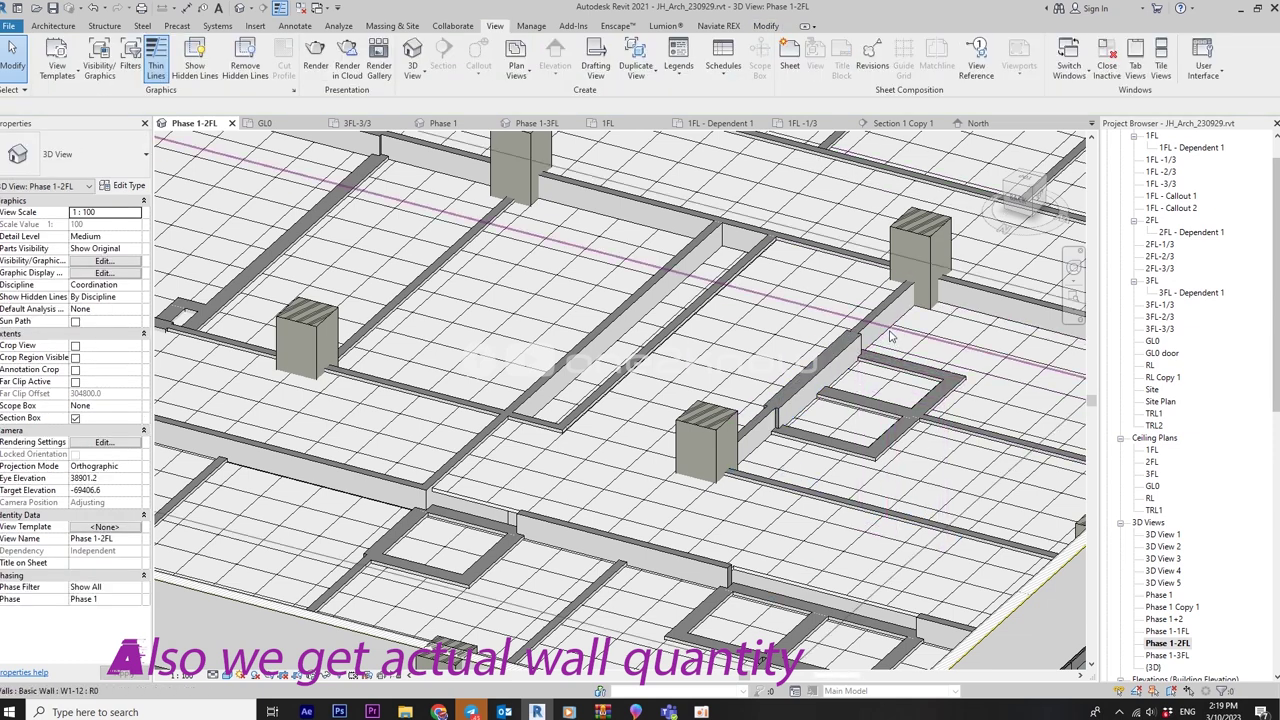
mouse_move(890, 337)
middle_mouse_down("shift")
mouse_move(760, 462)
mouse_move(638, 425)
mouse_move(660, 470)
middle_mouse_up("shift")
left_click(672, 510)
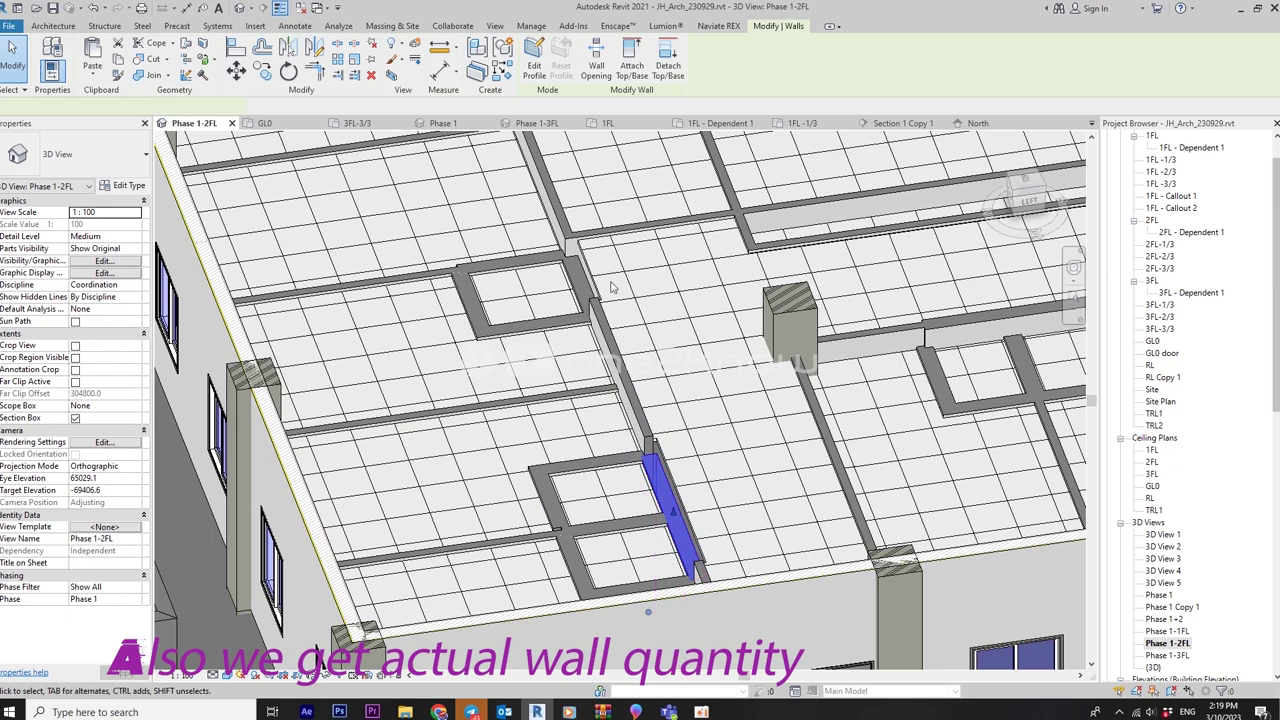
left_click(576, 272, "ctrl")
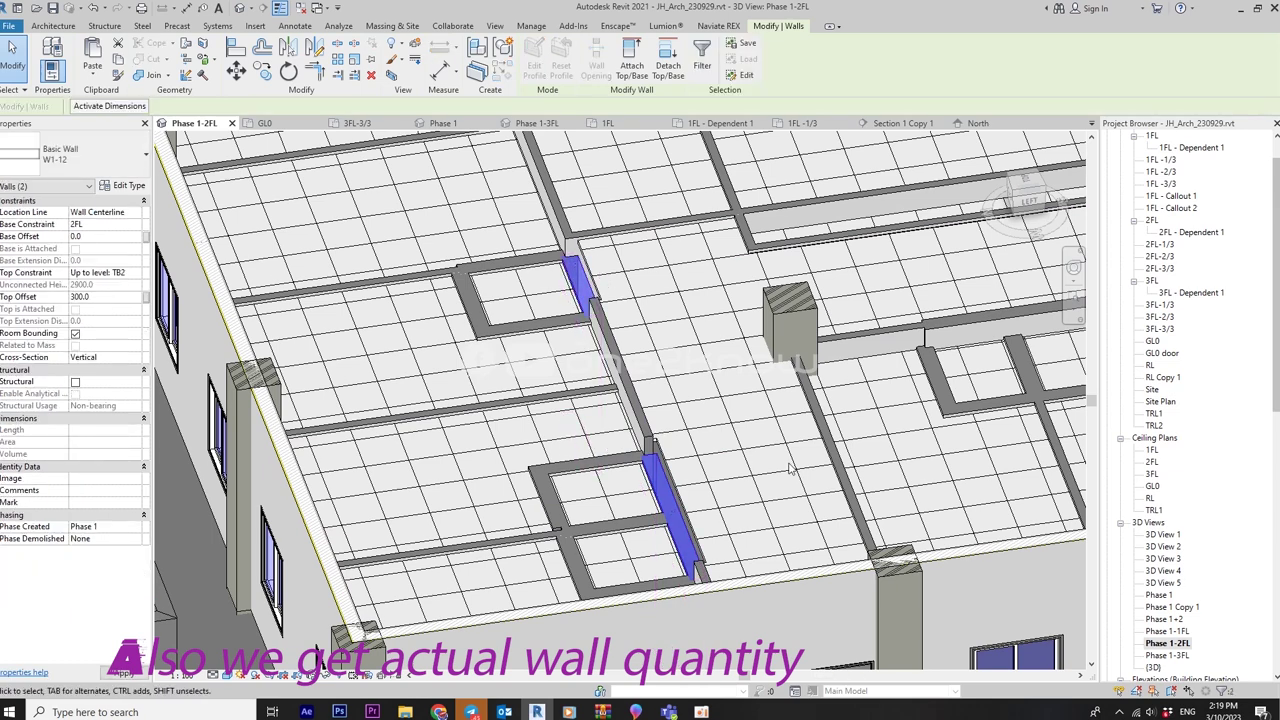
scroll(762, 477, "down", 3)
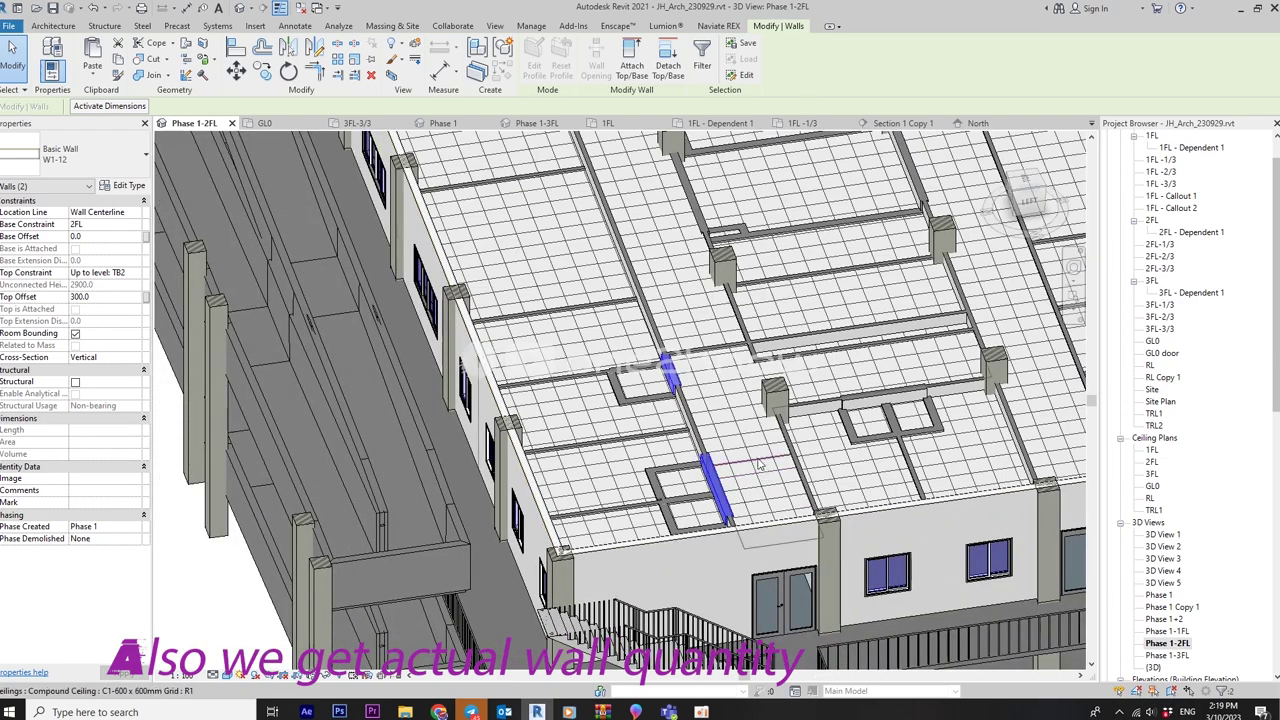
Orbit and zoom the model to inspect the 2FL walls from above and side-on
mouse_move(760, 447)
middle_mouse_down("shift")
mouse_move(577, 583)
mouse_move(1007, 425)
mouse_move(866, 402)
middle_mouse_up("shift")
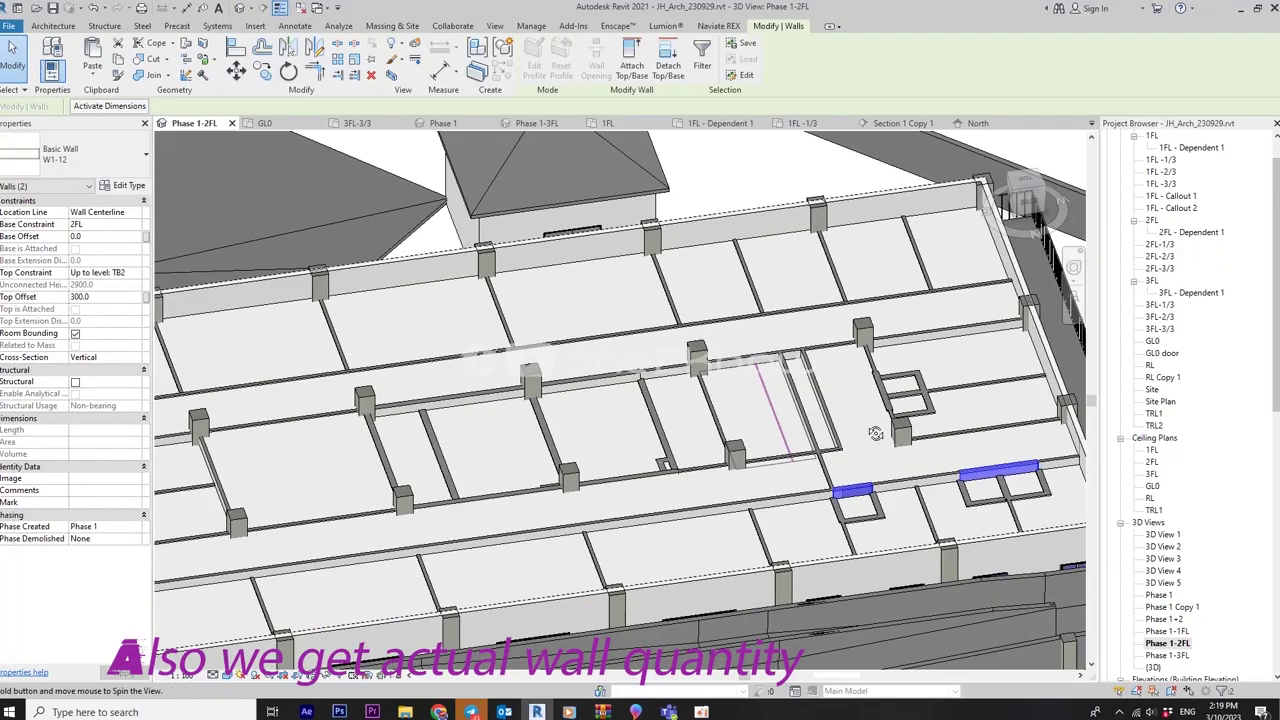
scroll(866, 402, "up", 3)
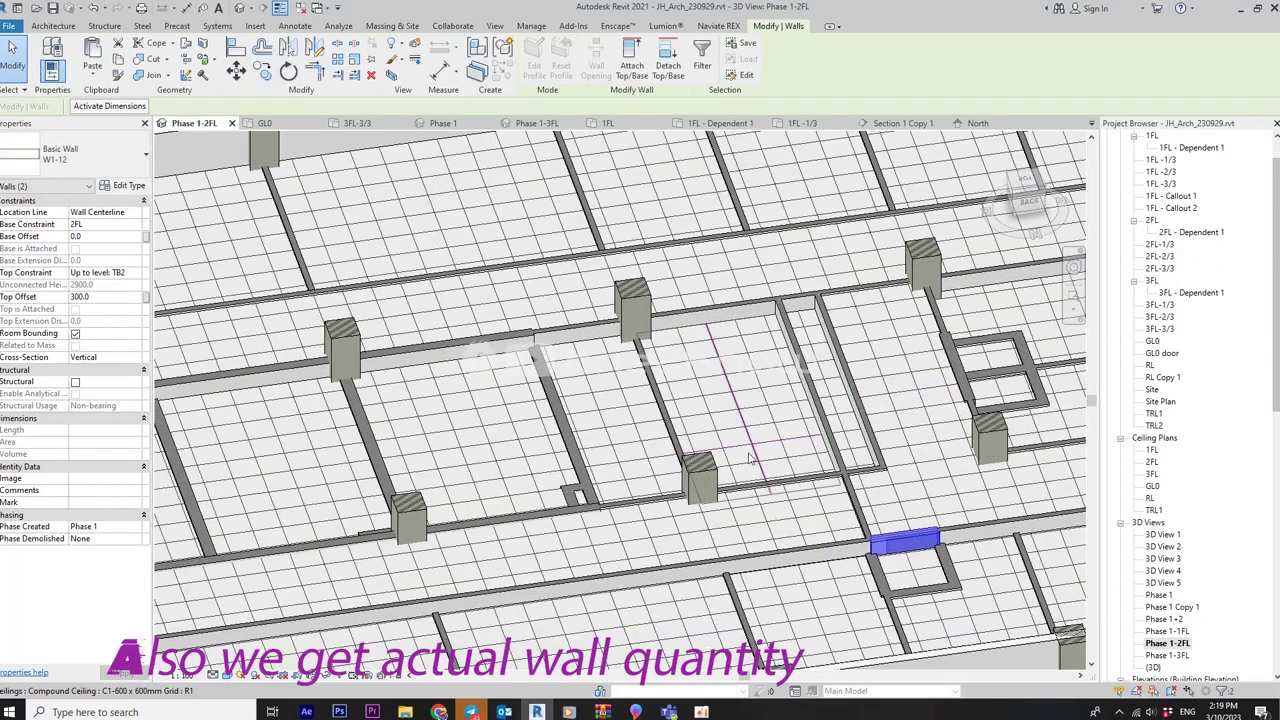
mouse_move(756, 465)
middle_mouse_down("shift")
mouse_move(970, 413)
mouse_move(617, 583)
middle_mouse_up("shift")
scroll(617, 583, "down", 5)
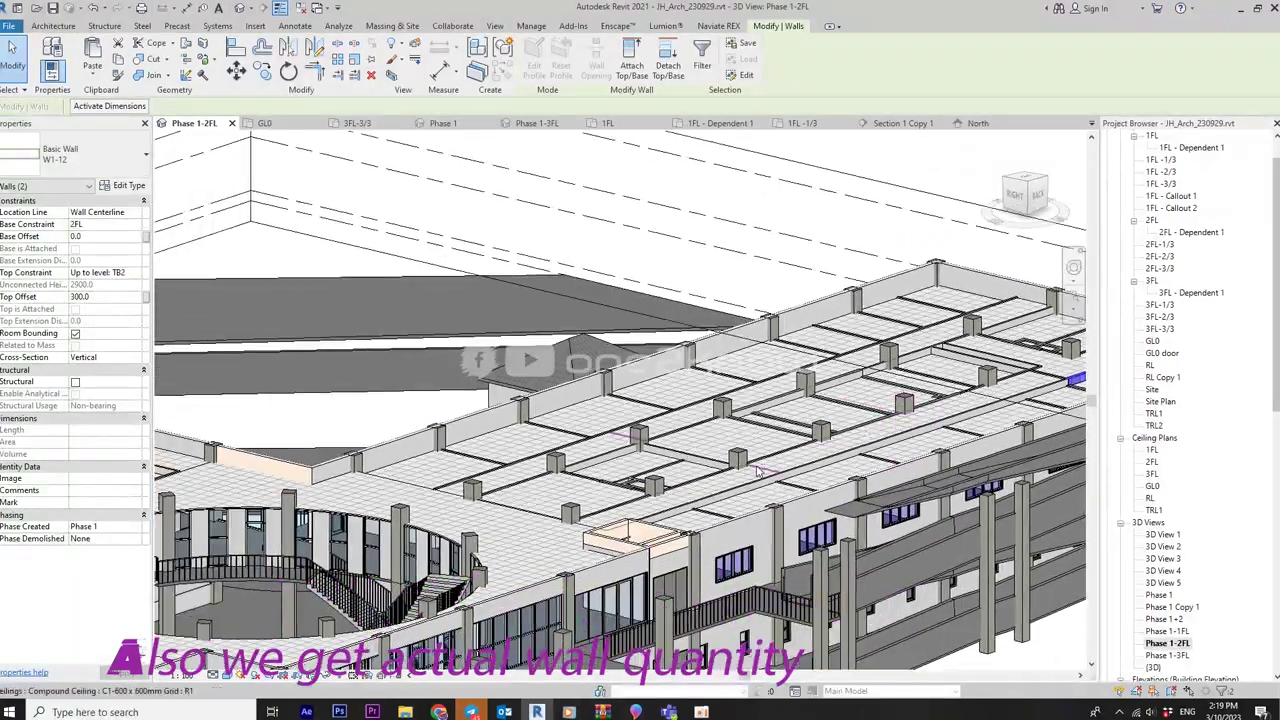
scroll(617, 583, "up", 4)
scroll(684, 463, "up", 3)
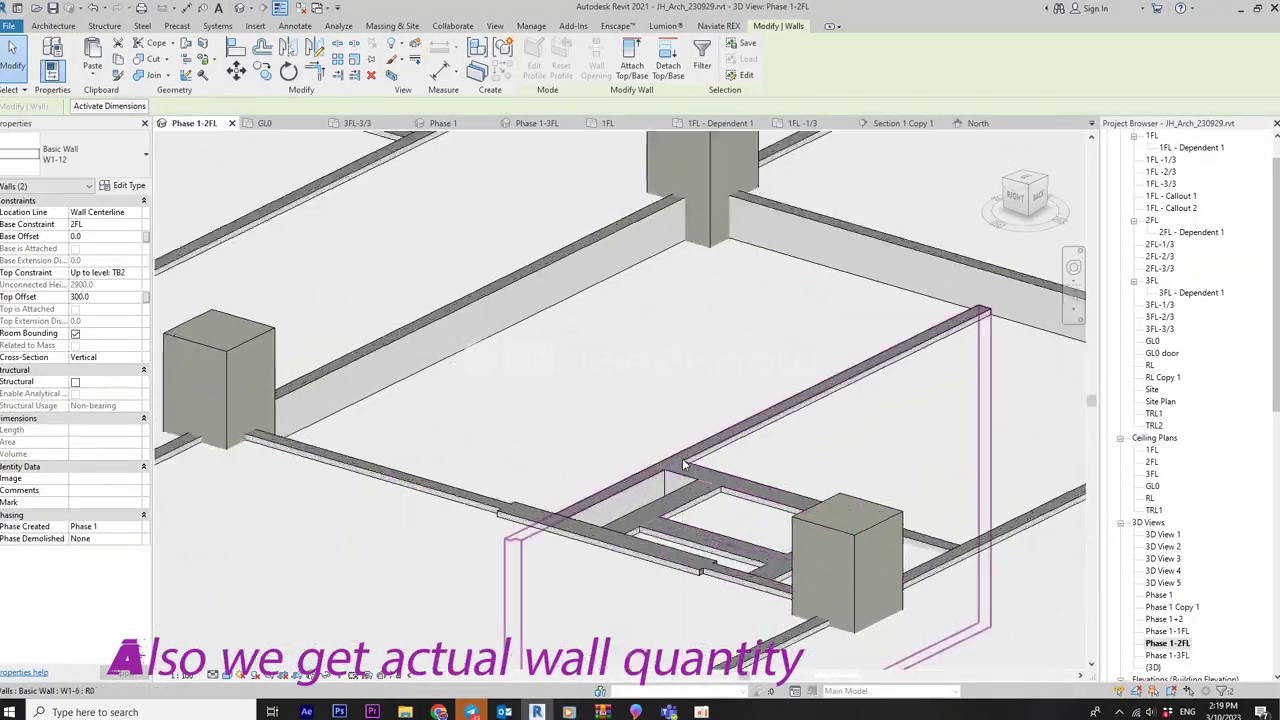
scroll(813, 418, "down", 2)
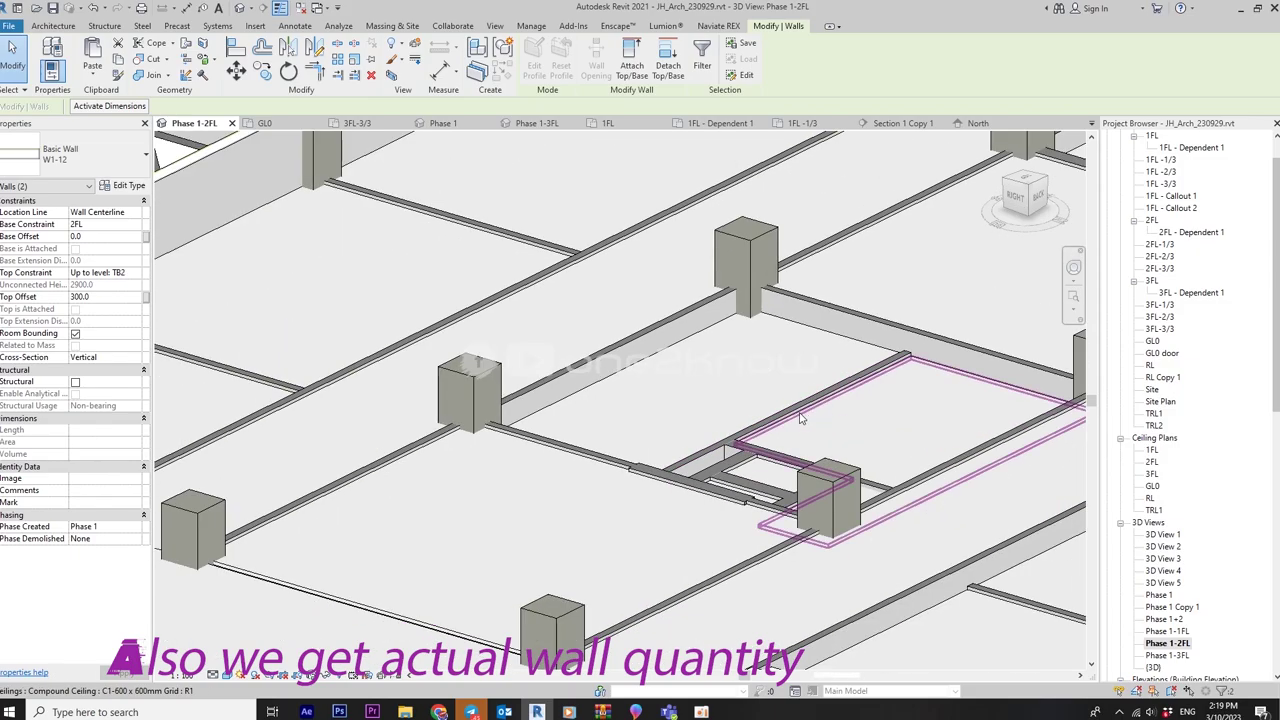
scroll(813, 418, "down", 2)
scroll(813, 418, "down", 2)
mouse_move(813, 418)
middle_mouse_down("shift")
mouse_move(840, 397)
mouse_move(780, 400)
middle_mouse_up("shift")
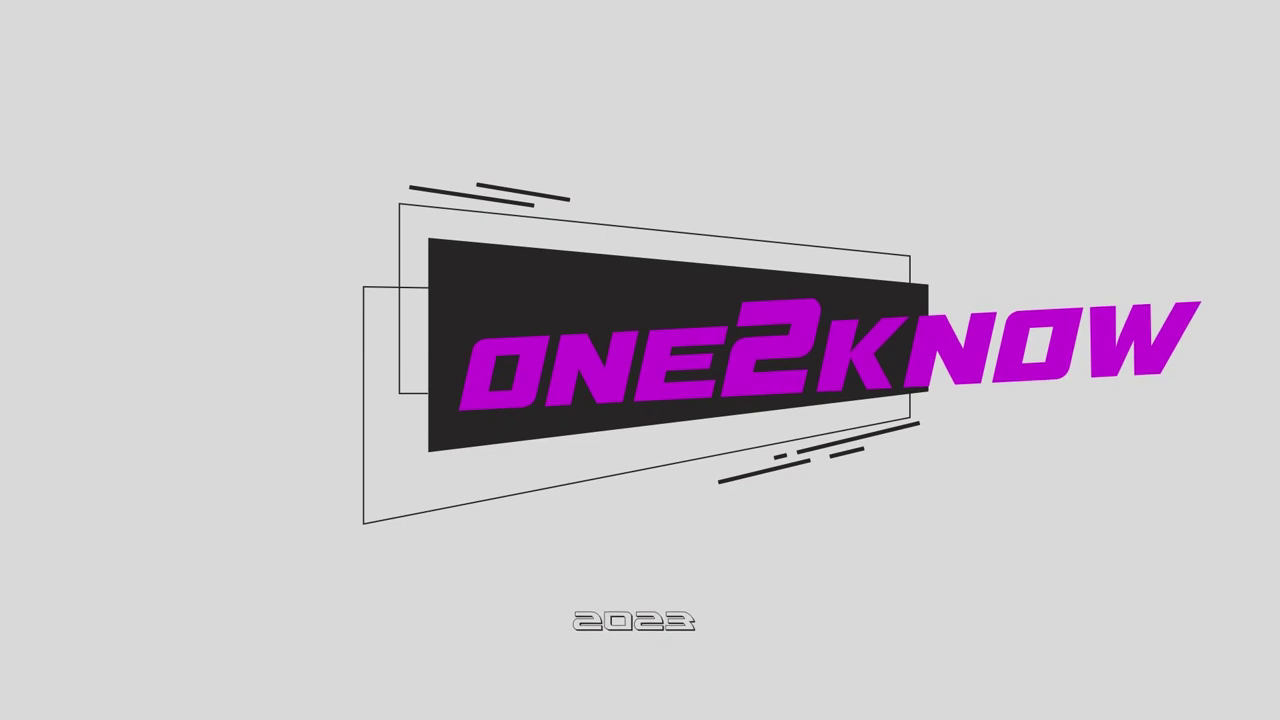